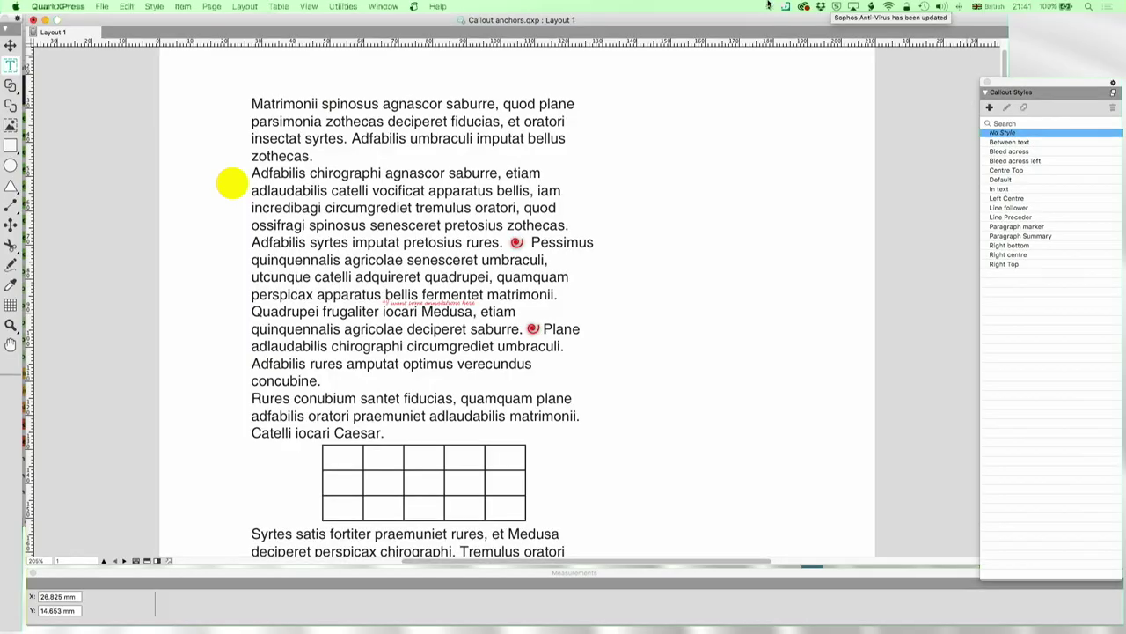
Try to create a text anchor named Anchor1 in the second paragraph, at the word "apparatus"
left_click(127, 6)
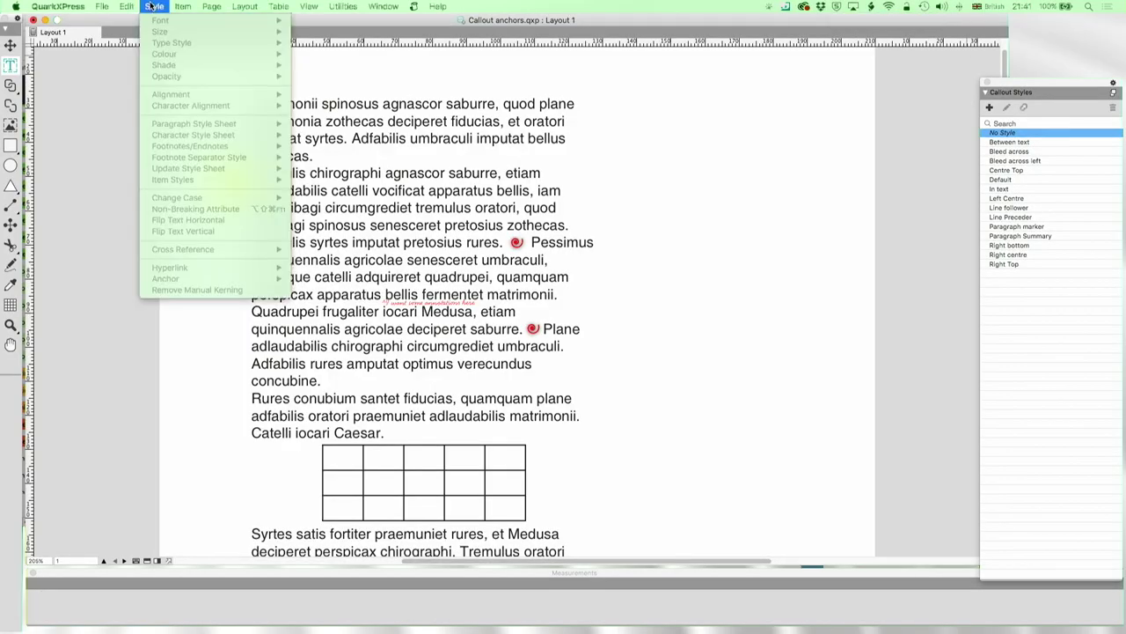
left_click(140, 24)
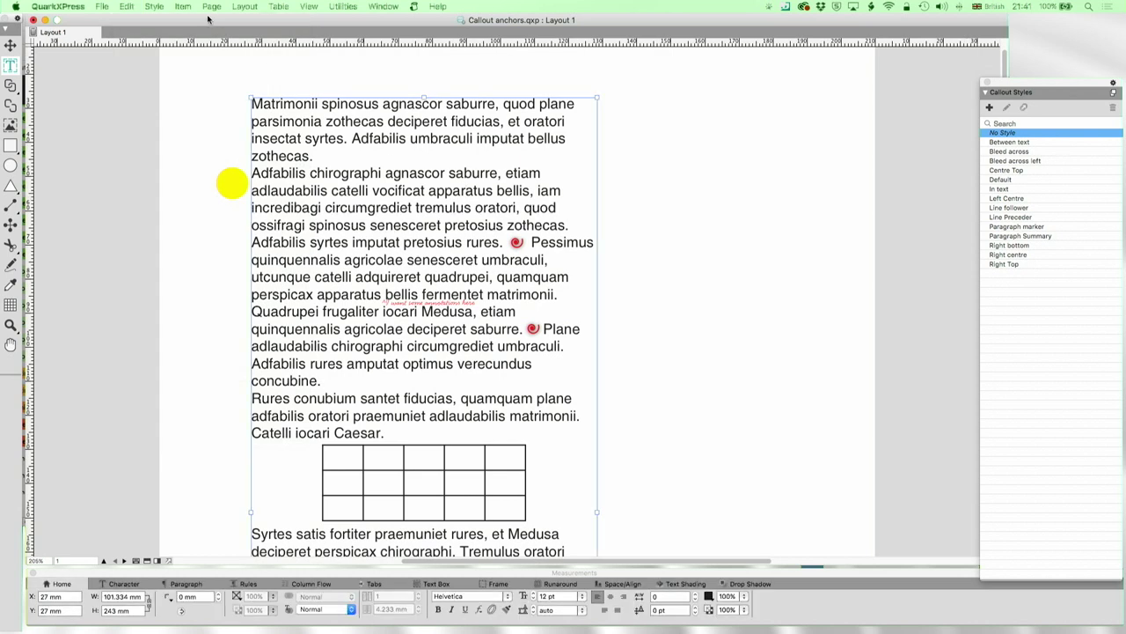
left_click(154, 6)
mouse_move(208, 278)
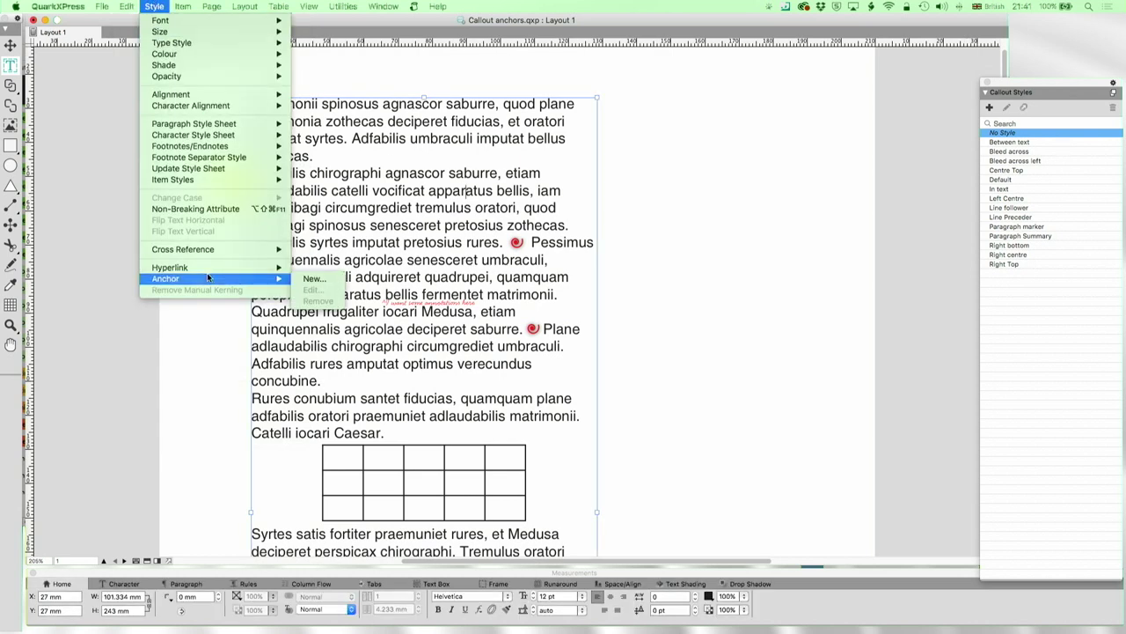
left_click(315, 278)
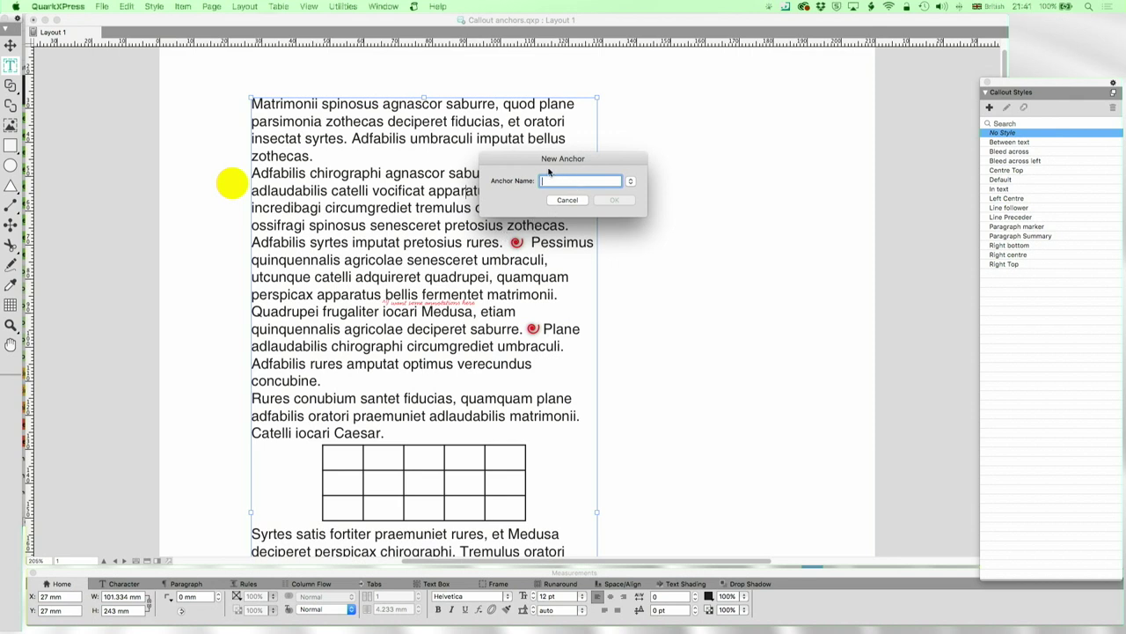
type("Anchor1")
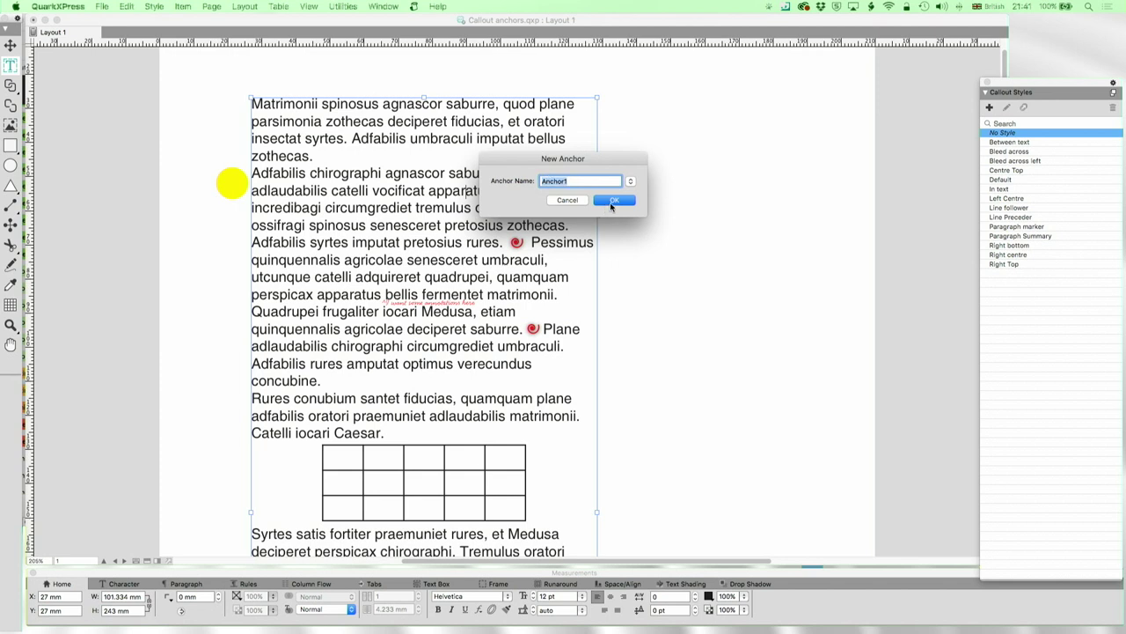
left_click(611, 202)
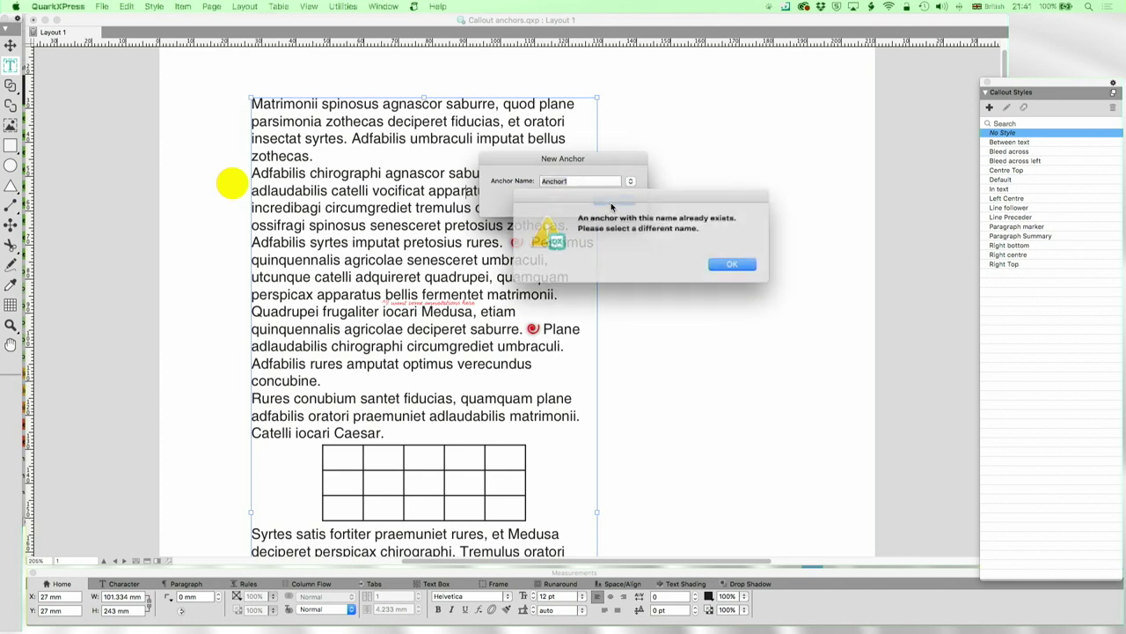
left_click(727, 264)
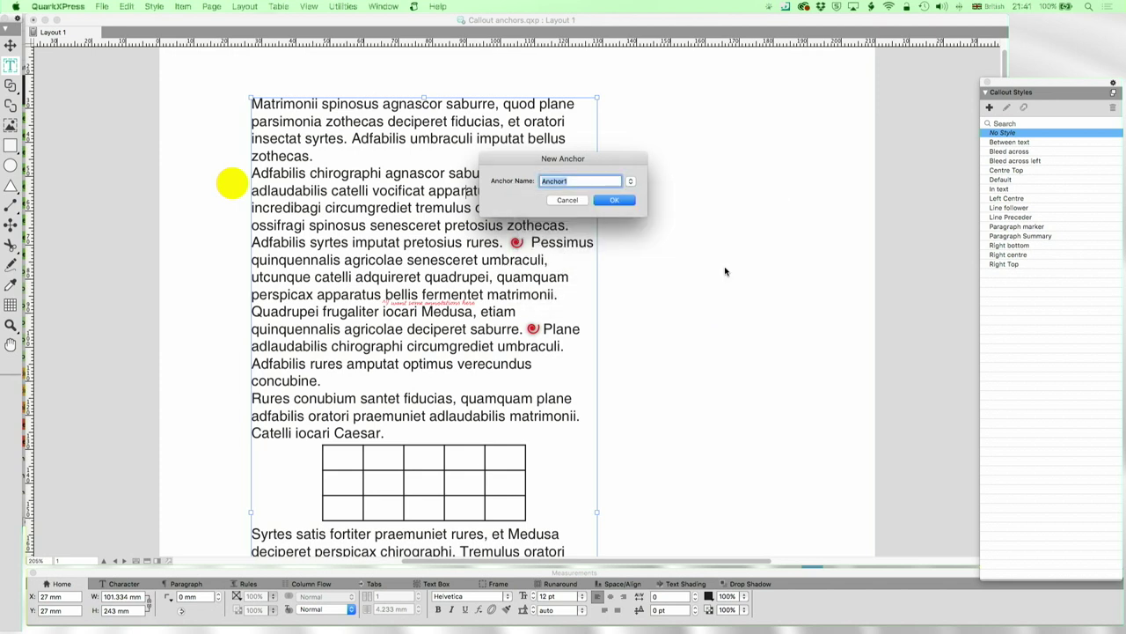
left_click(568, 204)
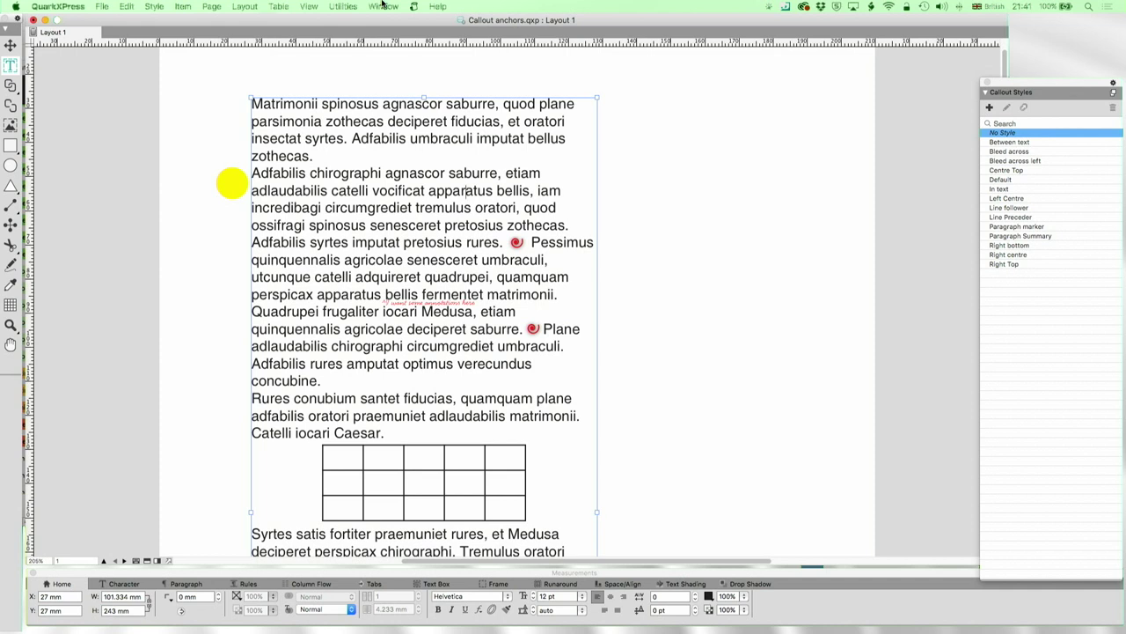
Insert six empty lines before the paragraph starting "Rures conubium", and remove them again
scroll(264, 164, "down", 5)
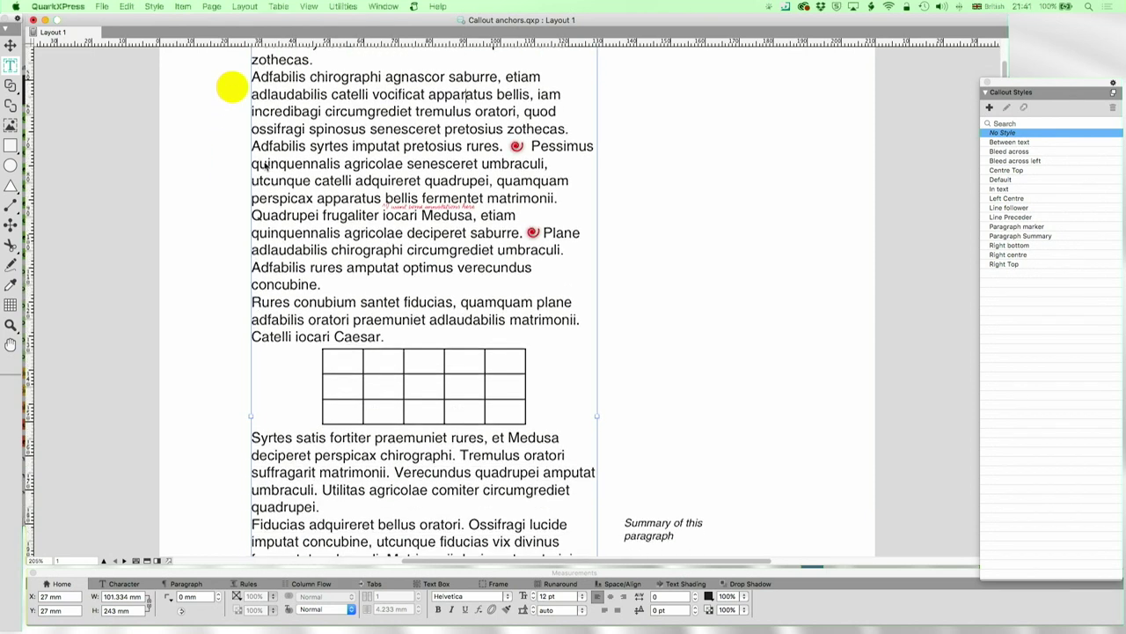
scroll(264, 165, "down", 1)
left_click(10, 45)
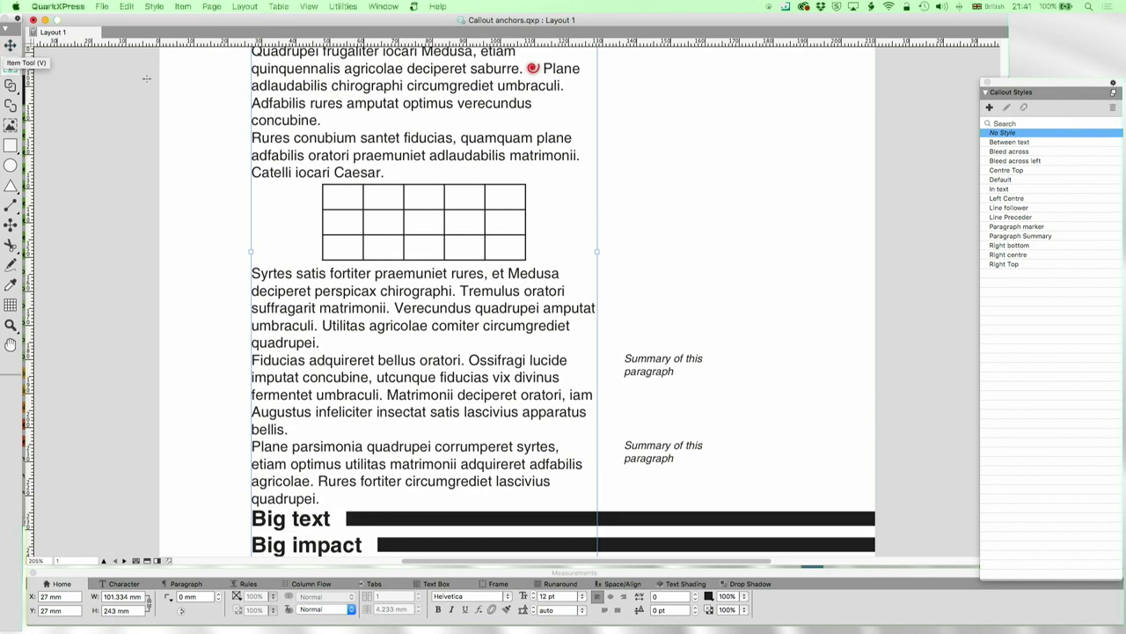
key("t")
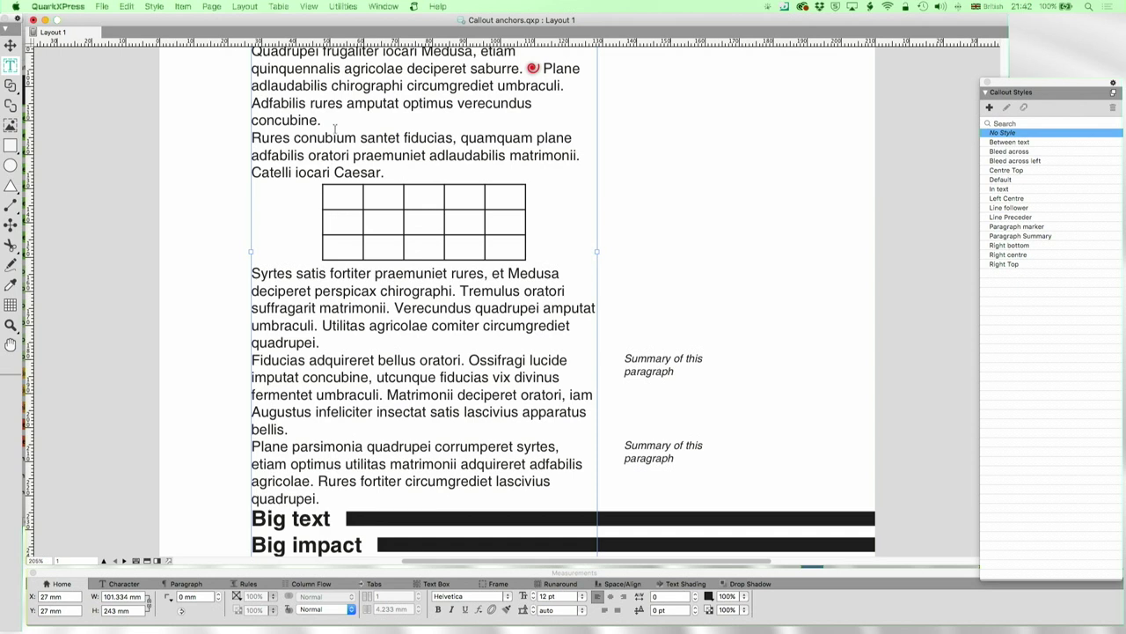
left_click(334, 129)
key("Return")
key("Return")
key("Return")
key("Return")
key("Return")
key("Return")
key("BackSpace")
key("BackSpace")
key("BackSpace")
key("BackSpace")
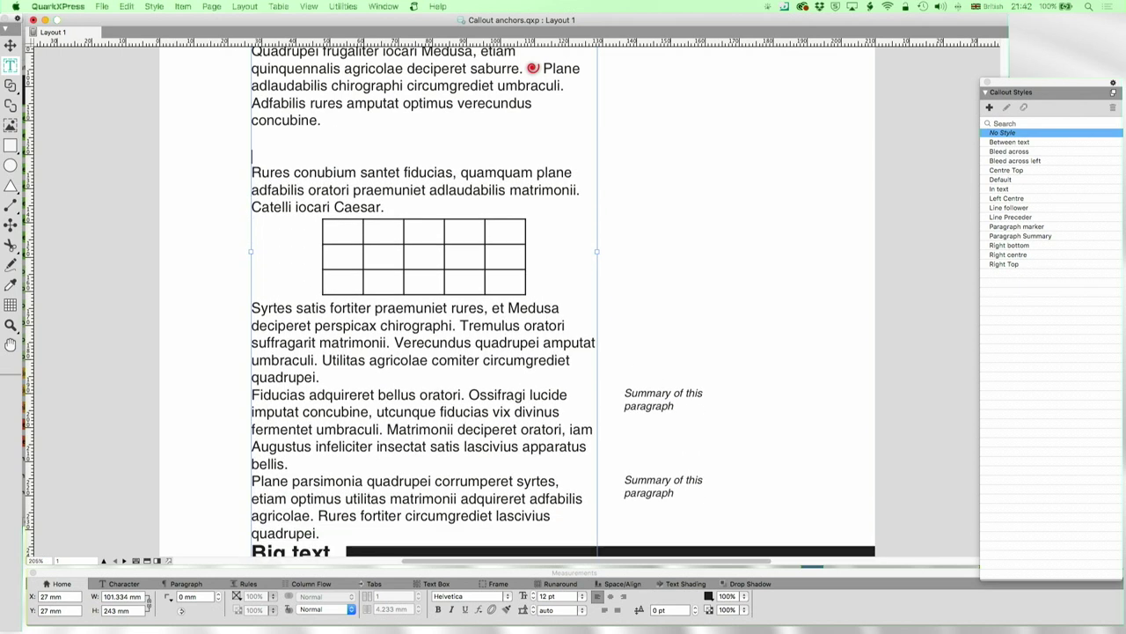
key("BackSpace")
key("BackSpace")
Insert five empty lines after "Catelli iocari Caesar." to push the table down, and remove them again
left_click_drag(322, 121, 581, 157)
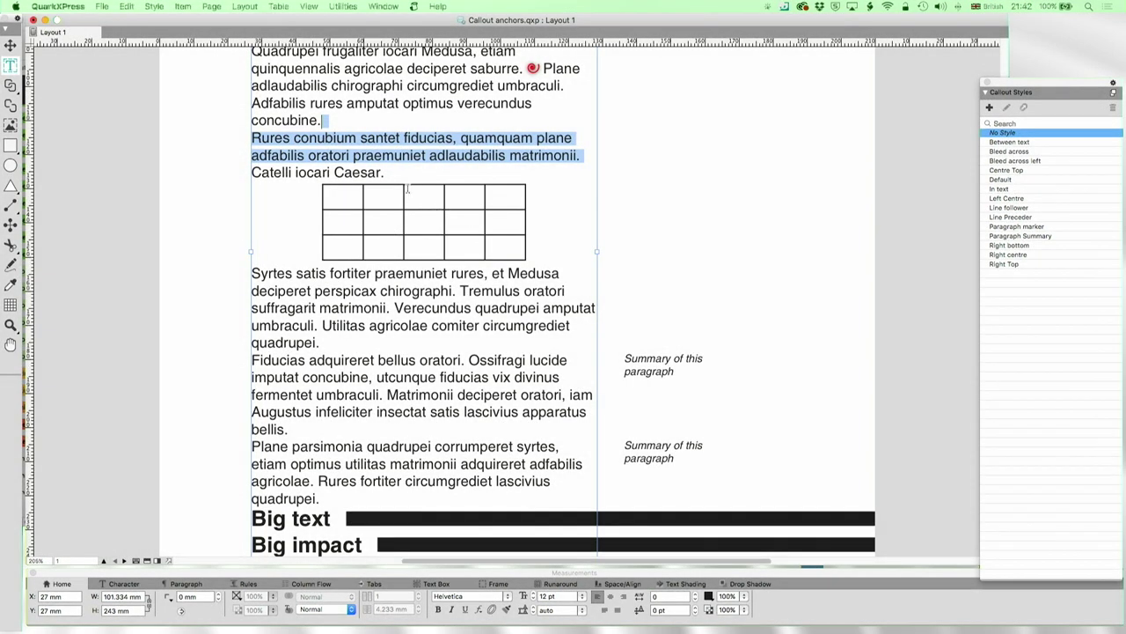
left_click(394, 174)
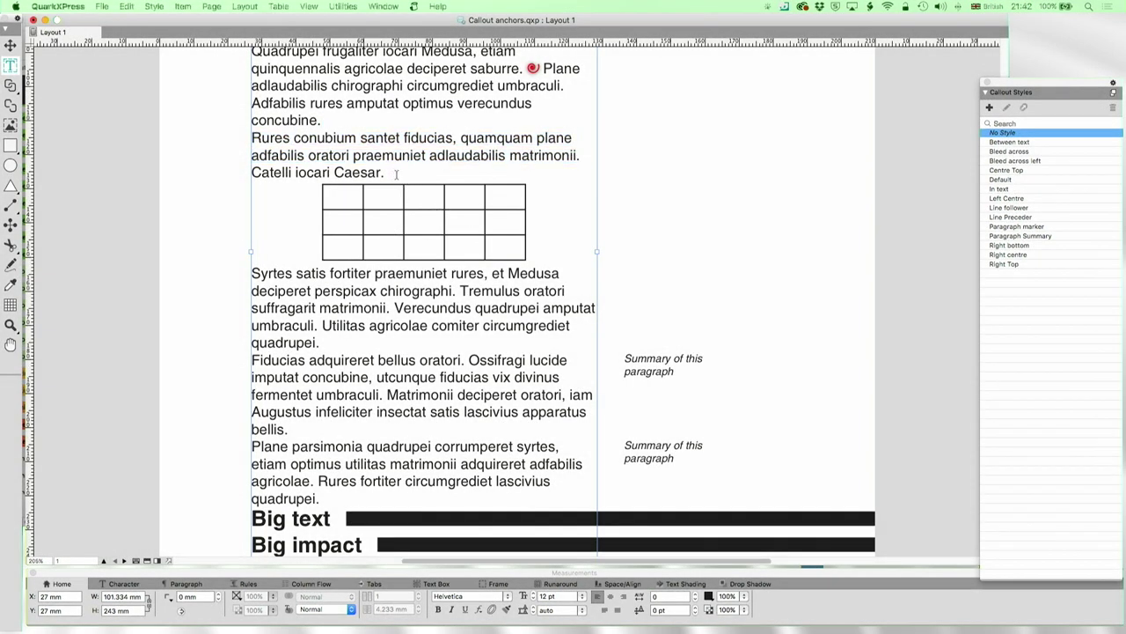
key("Return")
key("Return")
key("Return")
key("Return")
key("Return")
key("BackSpace")
key("BackSpace")
key("BackSpace")
key("BackSpace")
key("BackSpace")
Draw a picture box about 39.6 by 58.5 mm on the pasteboard beside the page, and delete it
left_click(10, 126)
left_click_drag(80, 82, 216, 282)
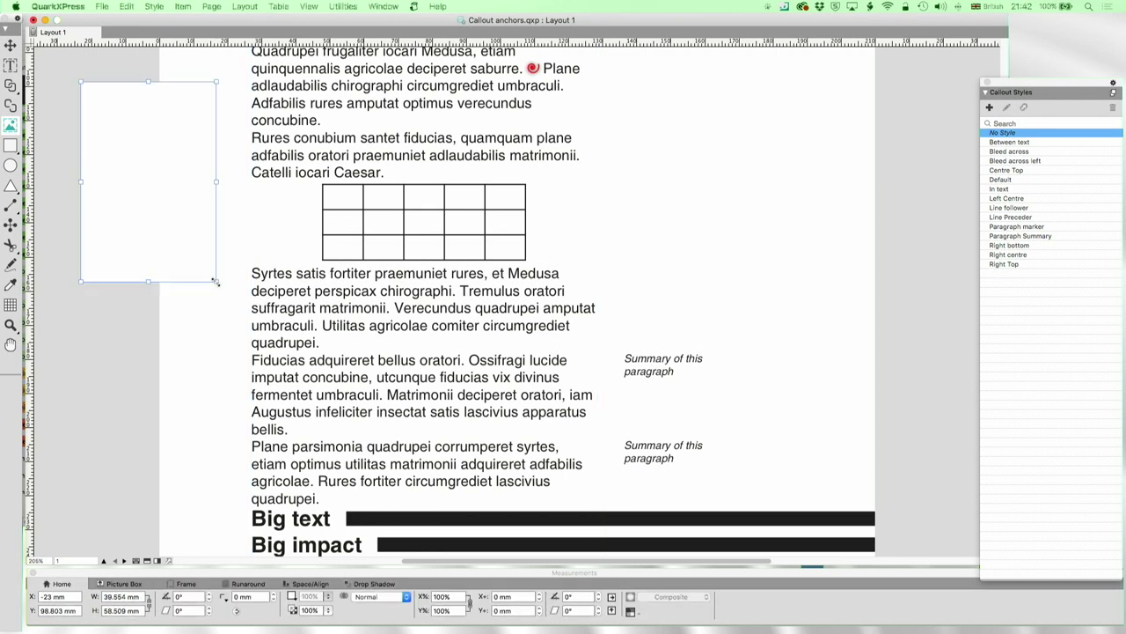
left_click(10, 45)
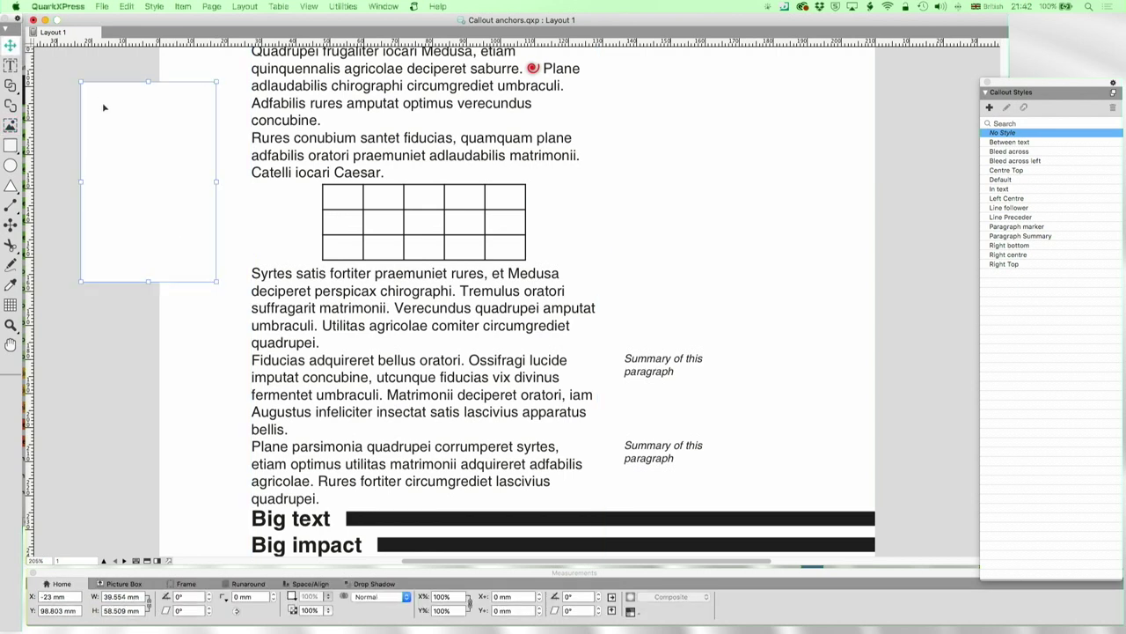
key("Delete")
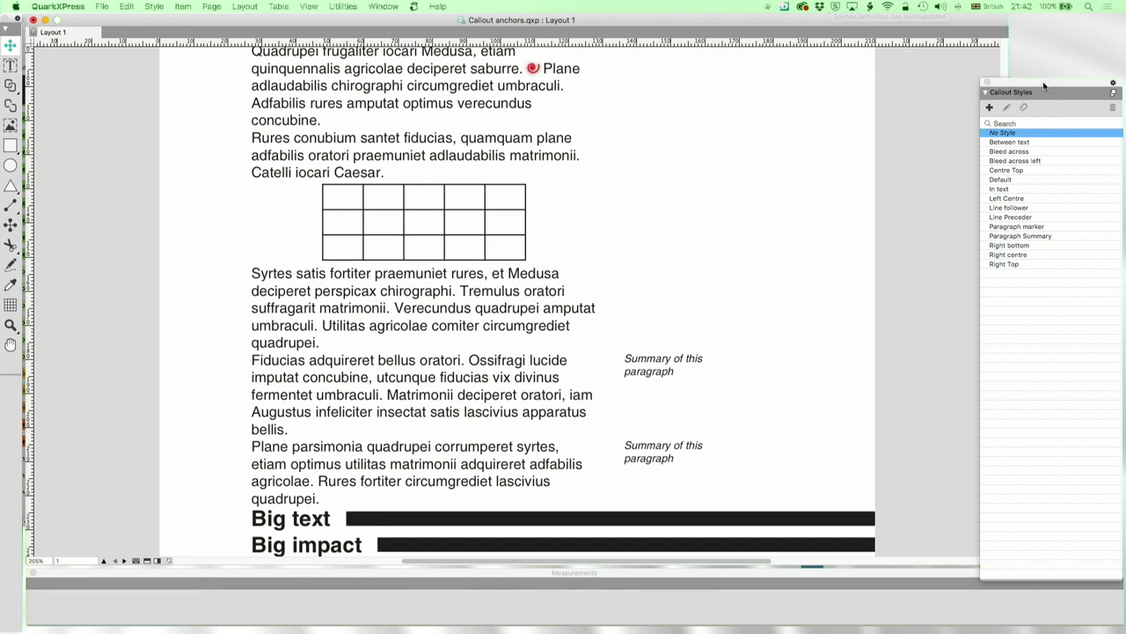
Remove the existing inline table after "Catelli iocari Caesar." and leave one blank line in its place
left_click_drag(1045, 84, 1030, 35)
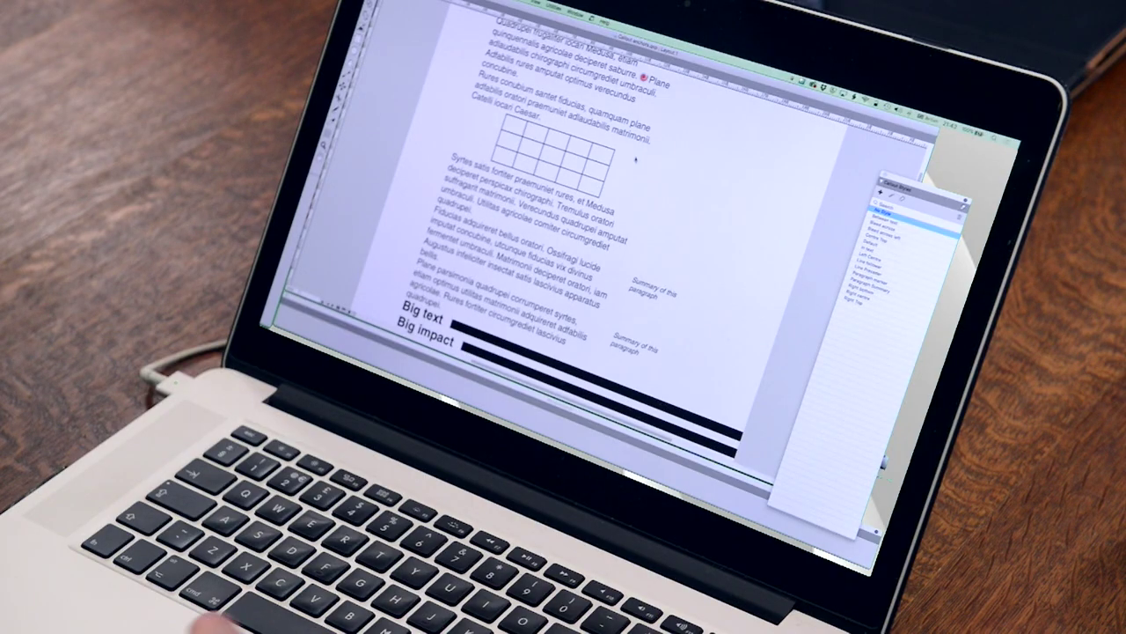
key("super+alt+m")
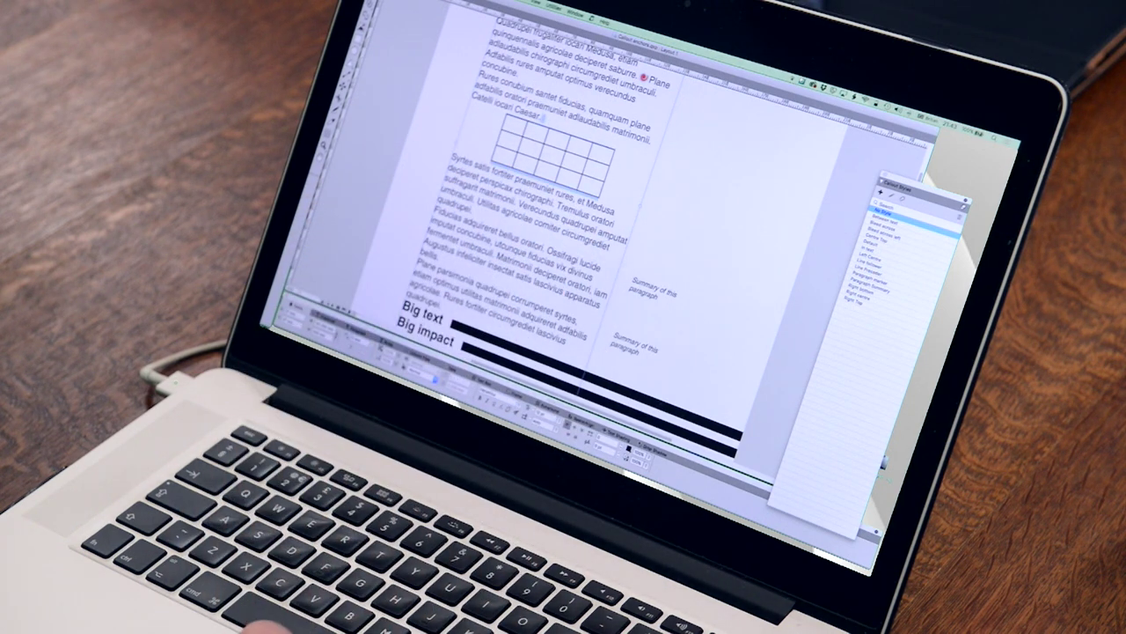
key("super+z")
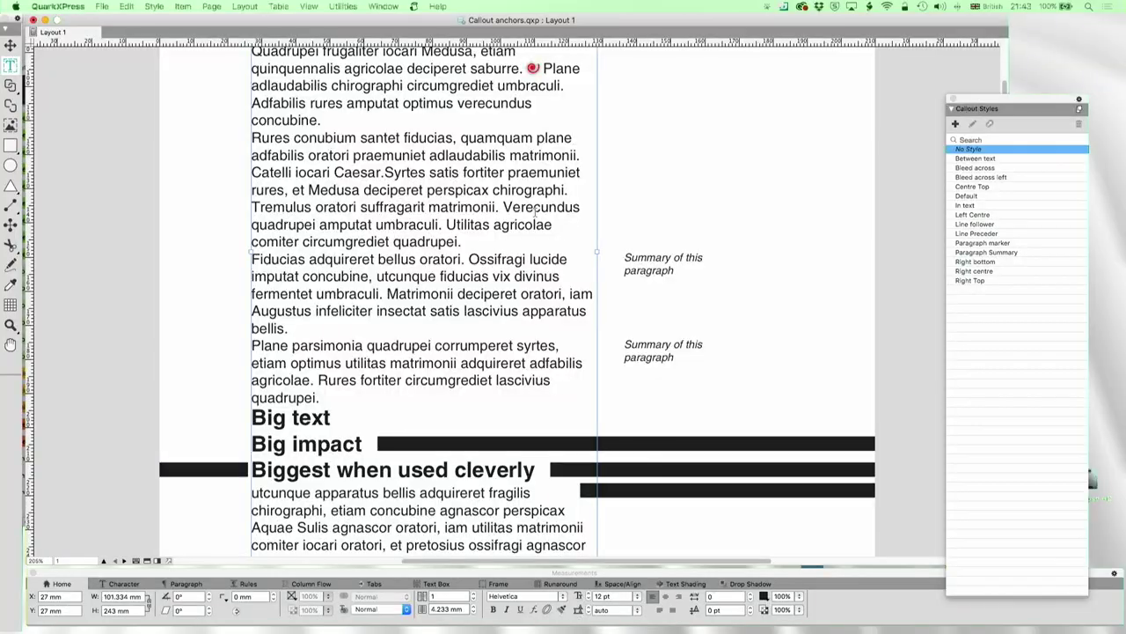
key("Return")
key("Return")
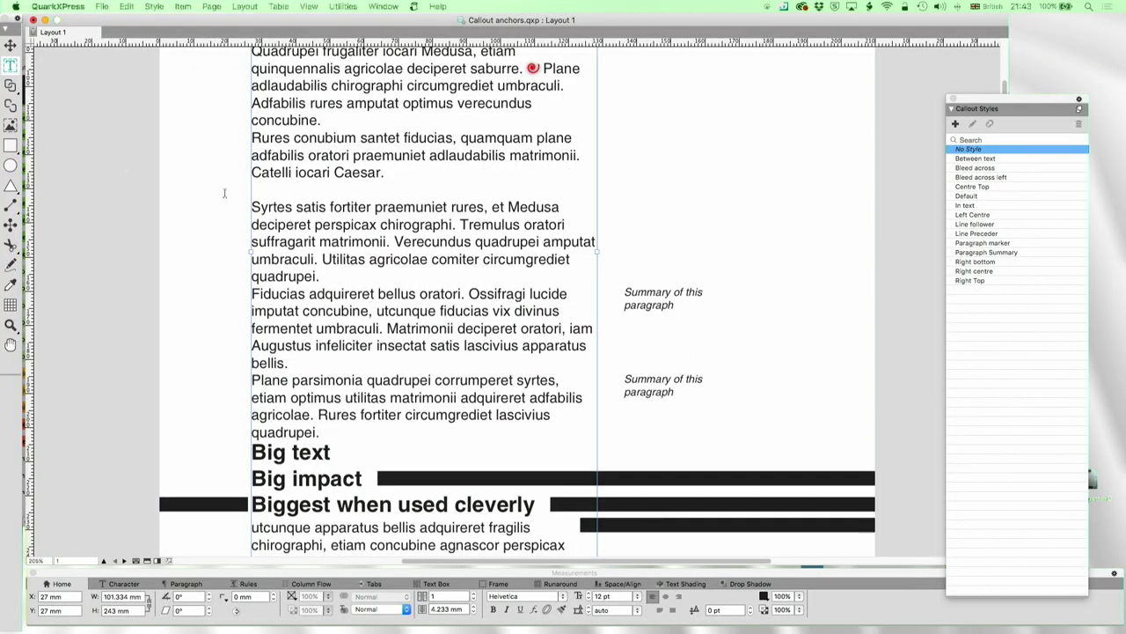
Draw a table of three rows and five columns on the pasteboard, about 36.7 mm wide, and shrink its height to about 18.9 mm
left_click(9, 305)
left_click_drag(73, 153, 200, 267)
left_click(632, 258)
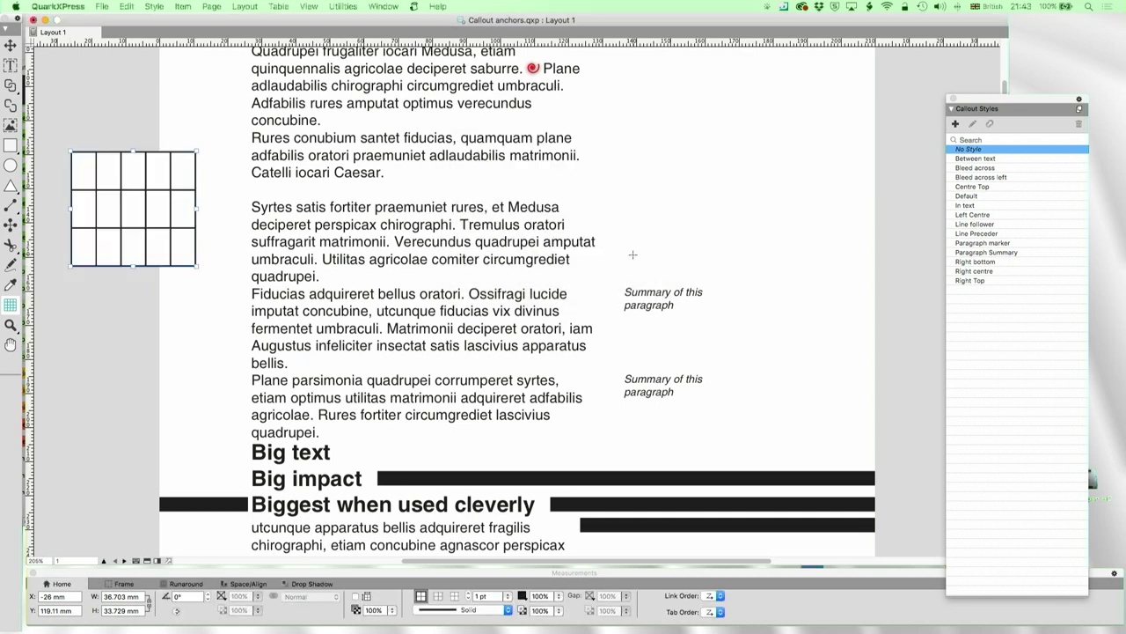
key("v")
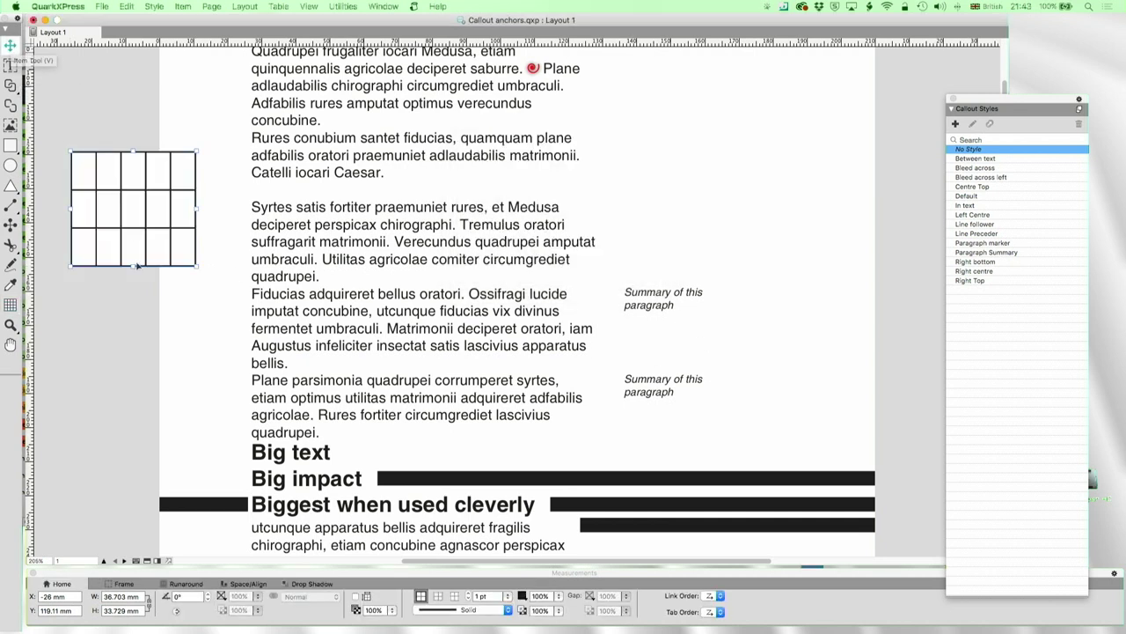
left_click_drag(132, 266, 132, 215)
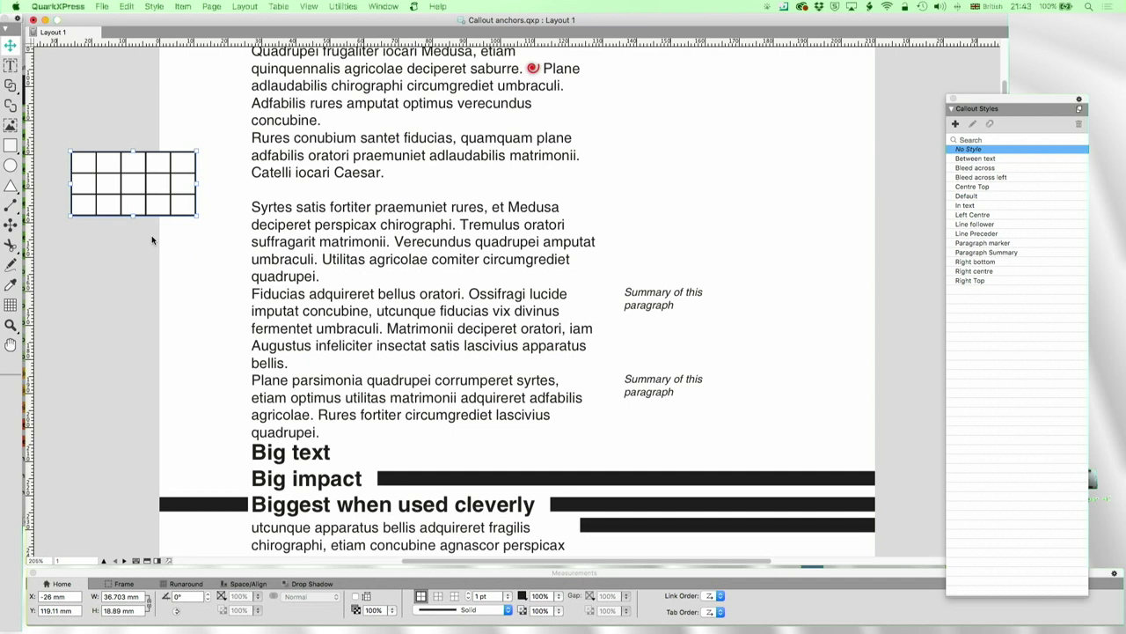
Cut the new table from the pasteboard and paste it inline on the blank line above "Syrtes satis fortiter"
key("Delete")
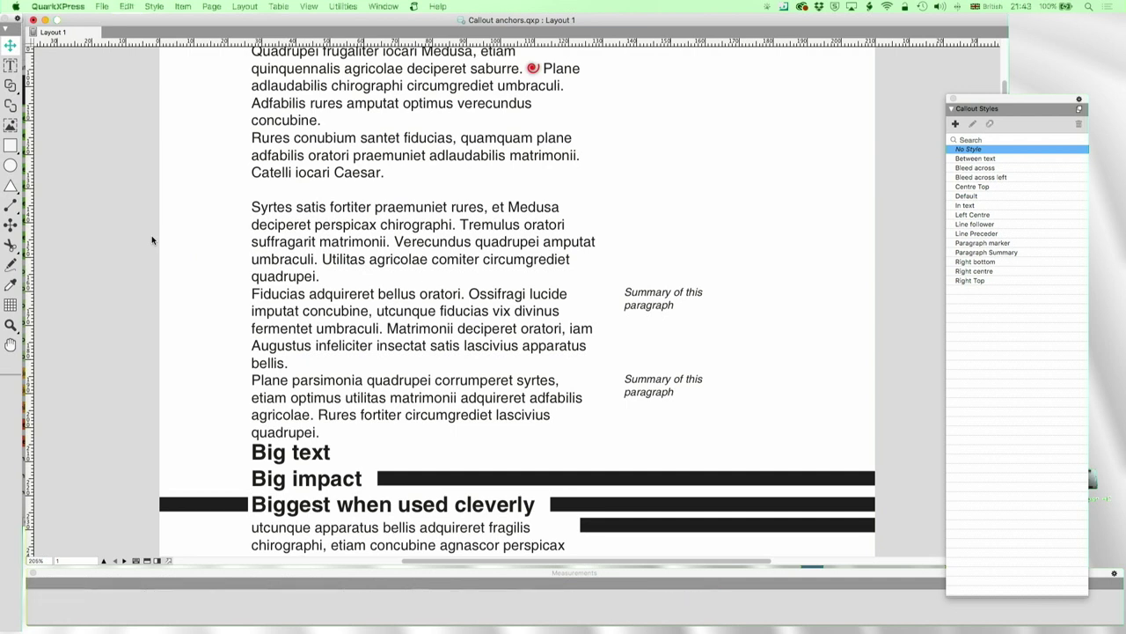
left_click(279, 196)
double_click(277, 194)
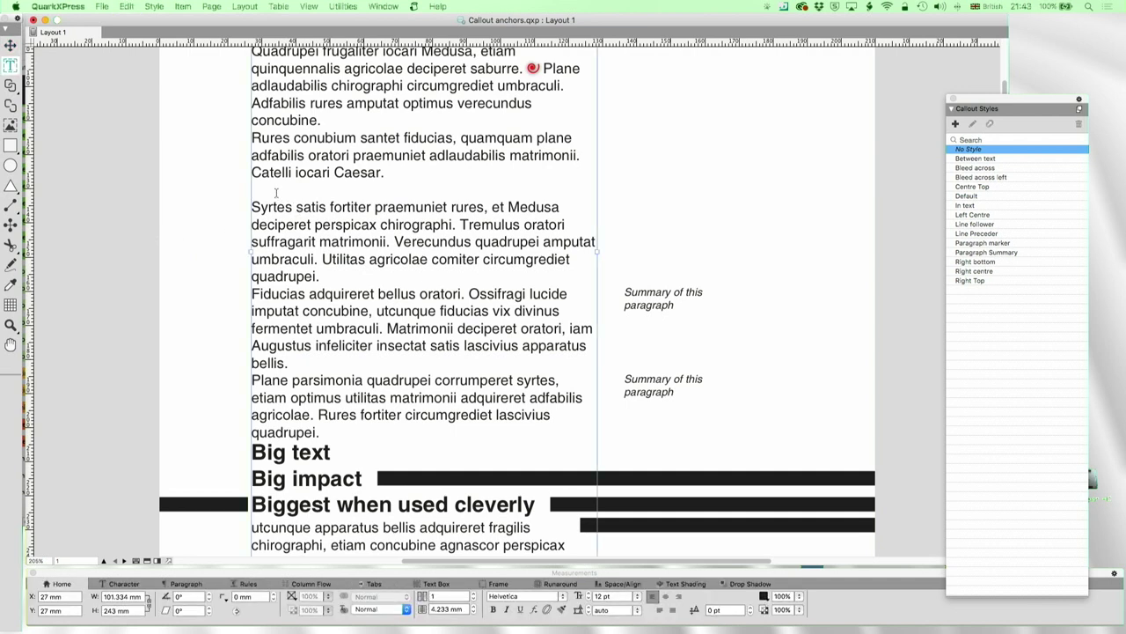
key("cmd+v")
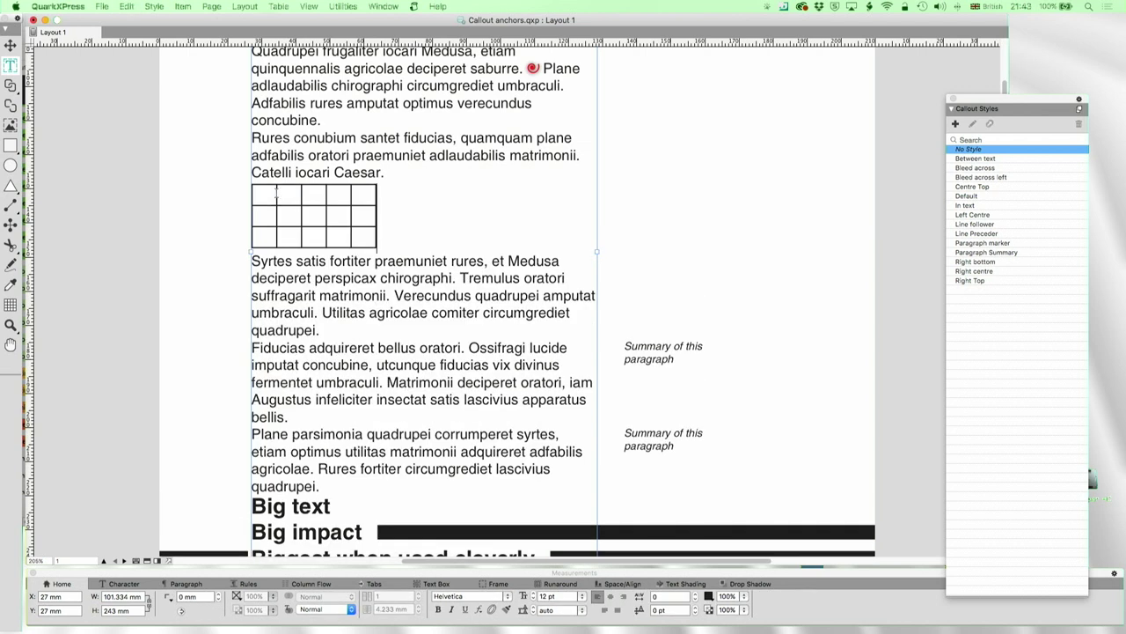
Select the inline table and try right, justified, forced and left paragraph alignment on it, finishing with it centred
left_click_drag(383, 219, 275, 224)
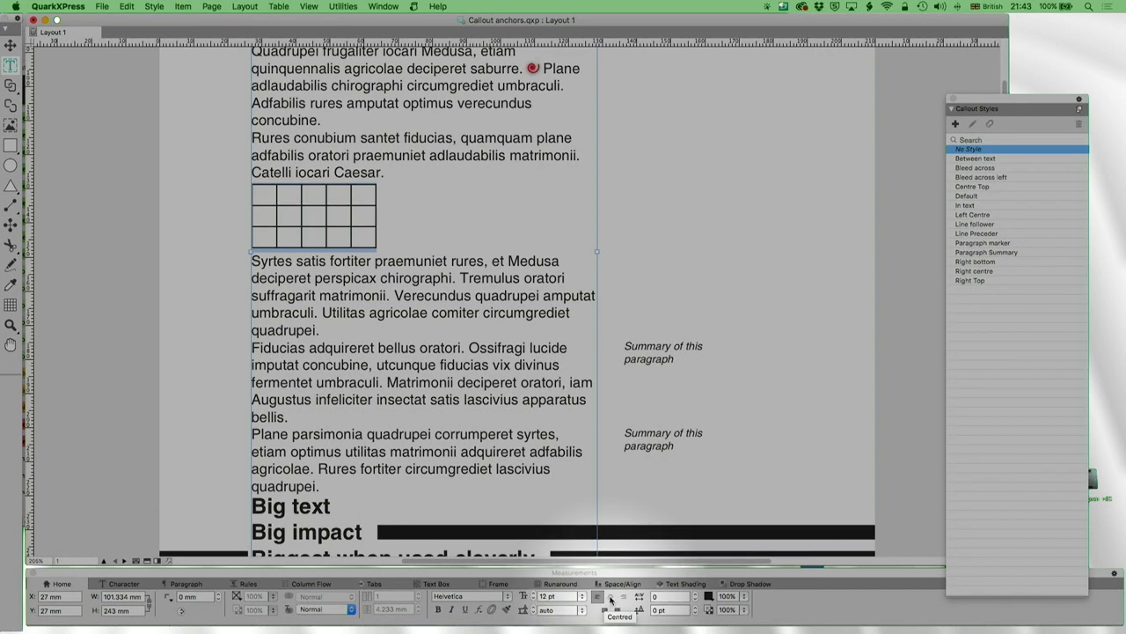
left_click(611, 597)
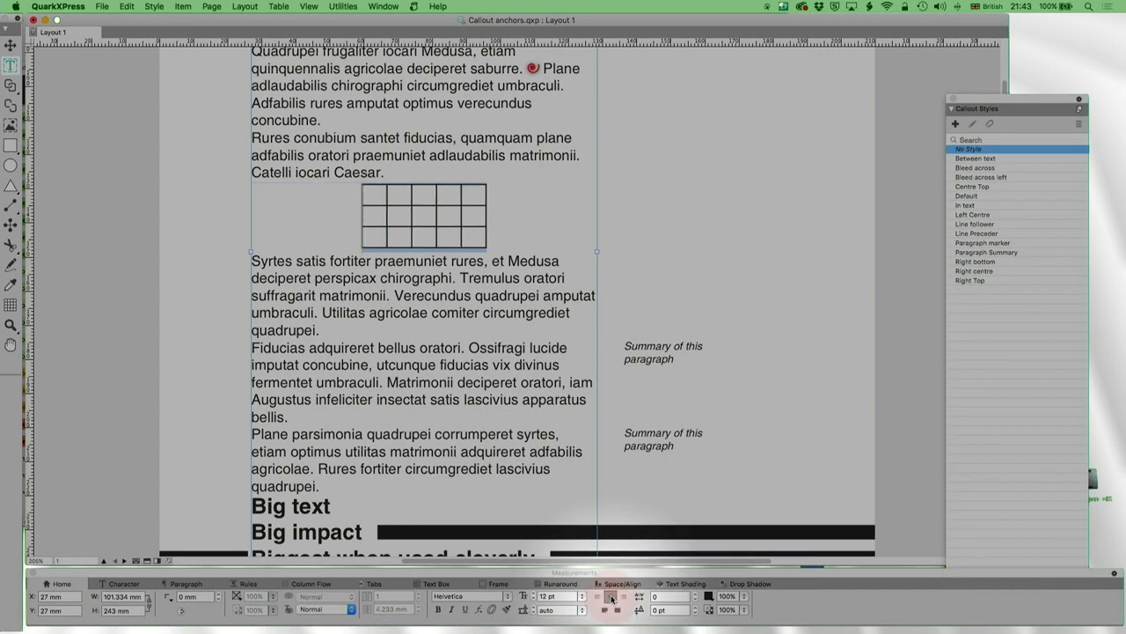
left_click(623, 597)
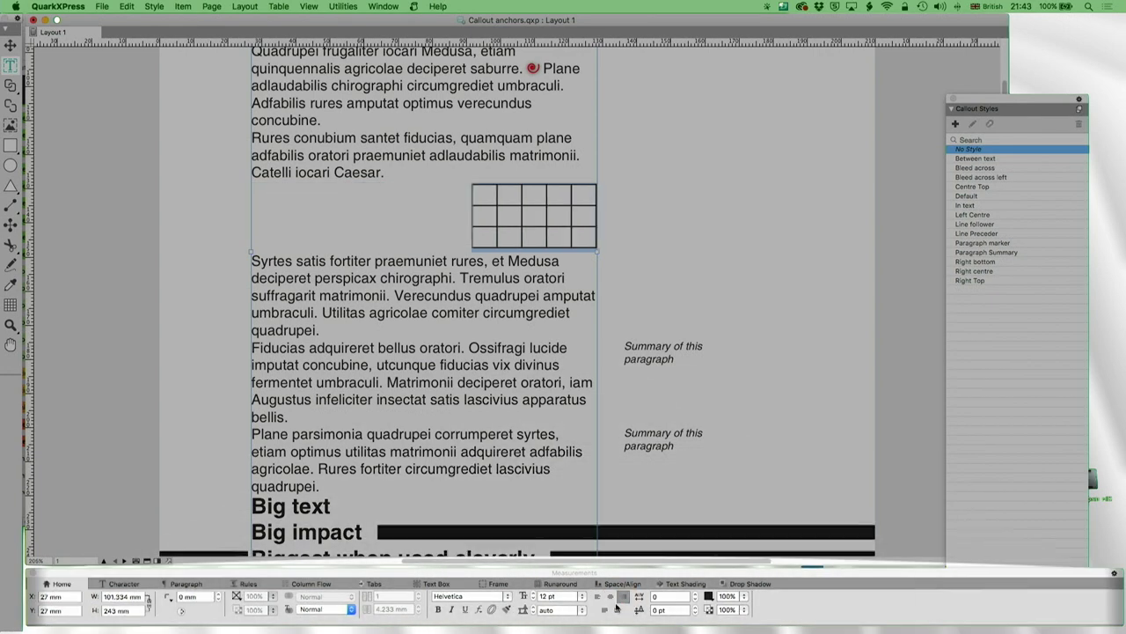
left_click(605, 610)
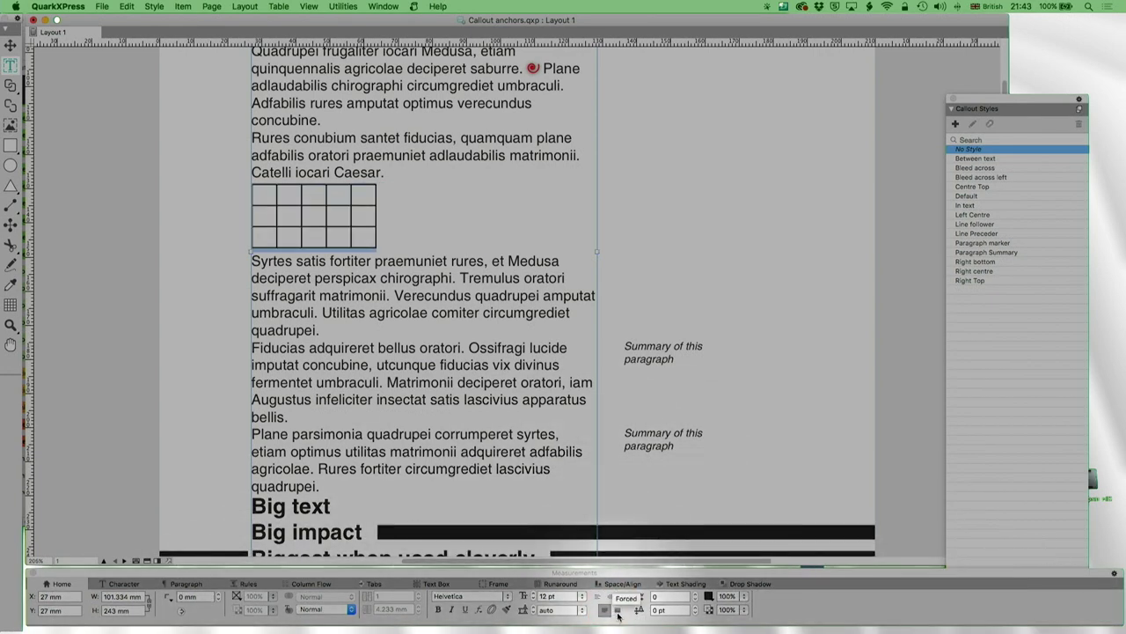
left_click(618, 610)
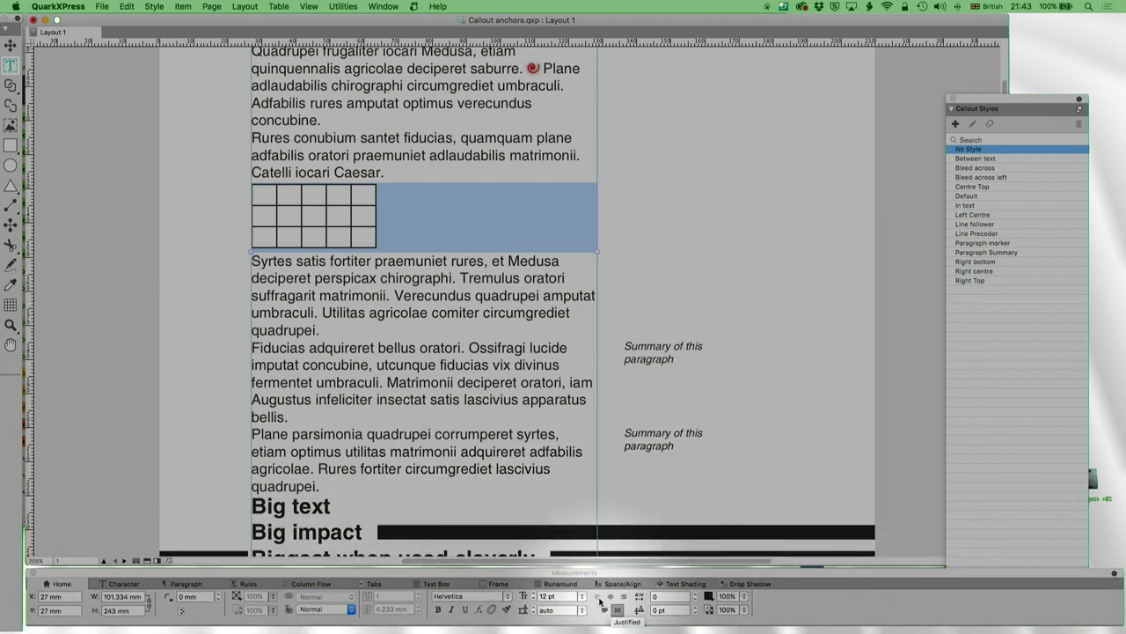
left_click(600, 596)
left_click(610, 596)
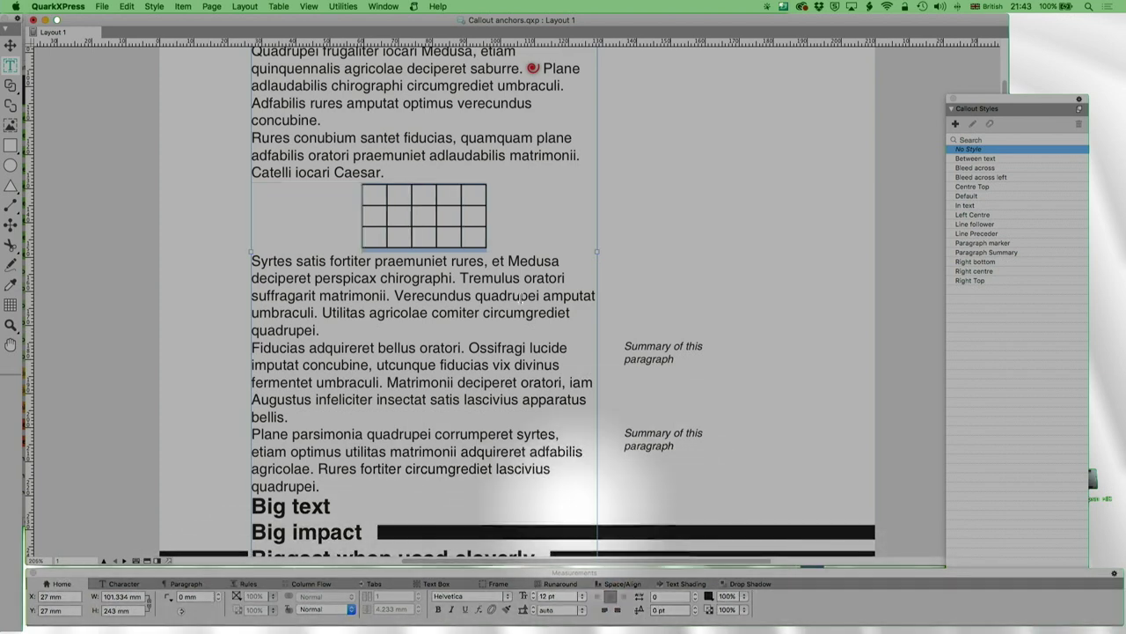
Zoom in on the red spiral graphic in the text between "saburre." and "Plane"
scroll(490, 202, "up", 3)
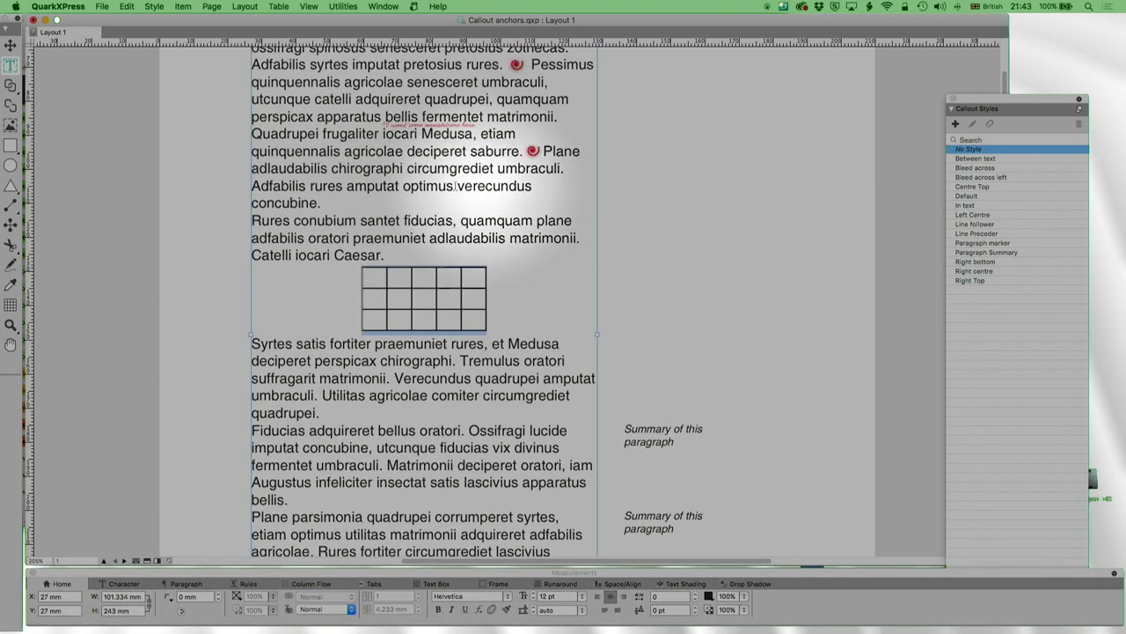
left_click(10, 327)
left_click_drag(510, 127, 554, 172)
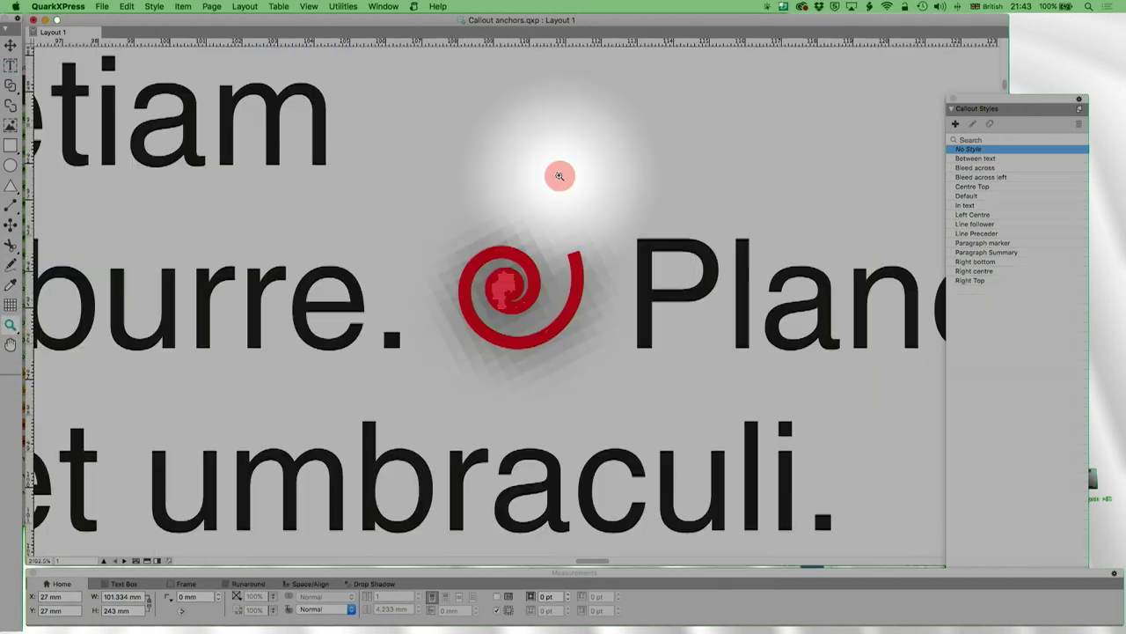
Select the inline red spiral graphic between "saburre." and "Plane" as a character in the text
left_click(15, 65)
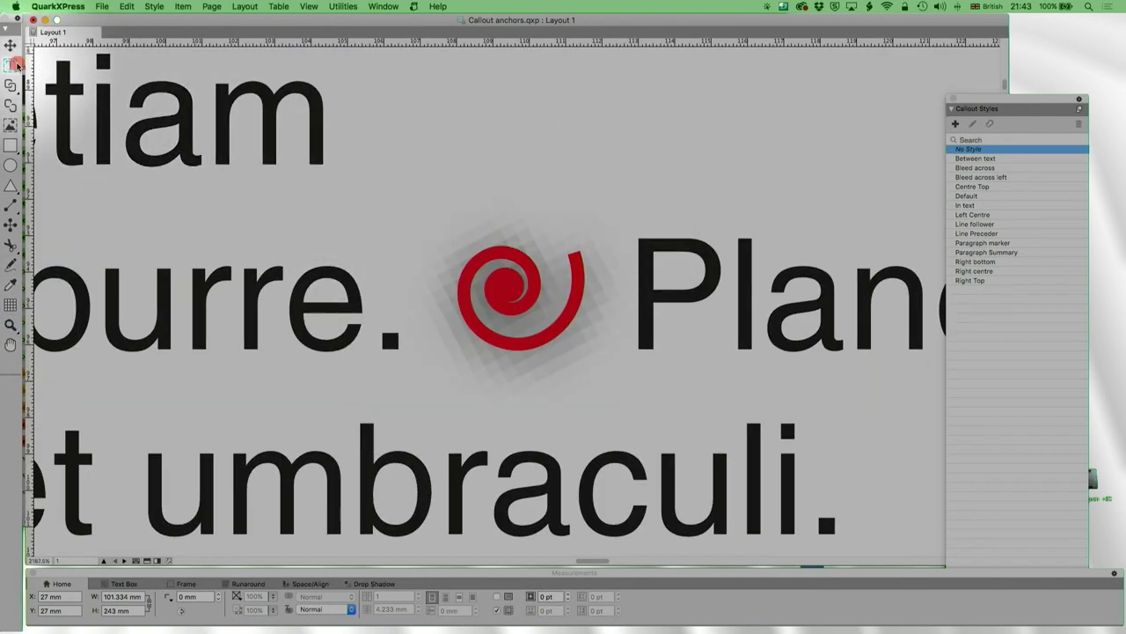
double_click(636, 316)
left_click_drag(636, 317, 611, 296)
left_click(447, 294)
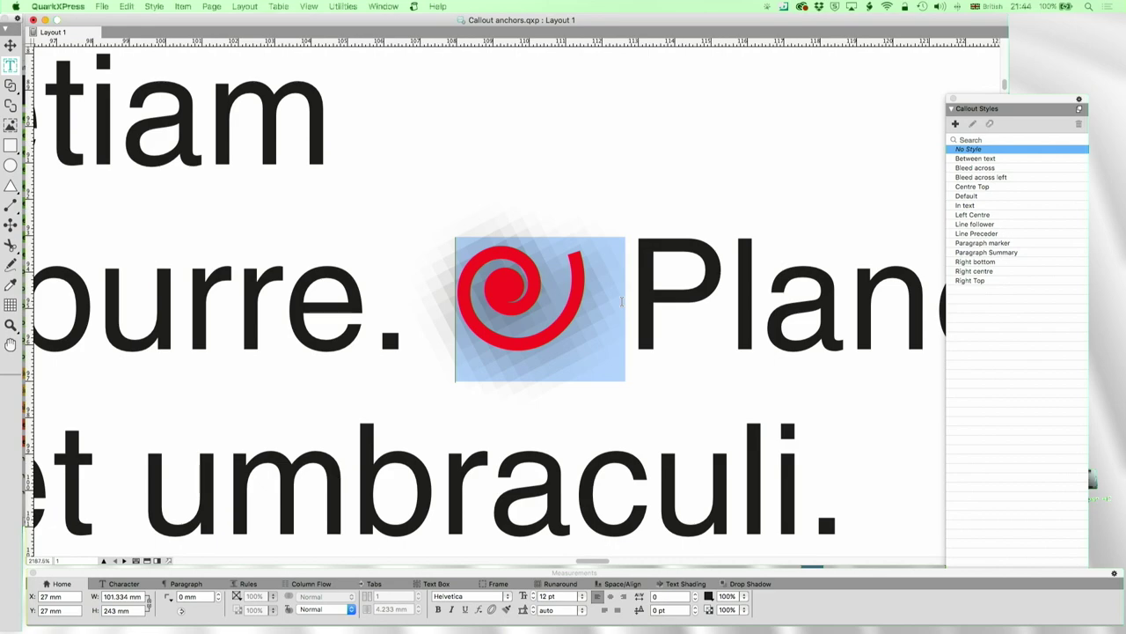
Highlight the body text "bellis fermen" lying behind the red handwritten annotation
scroll(626, 301, "down", 5)
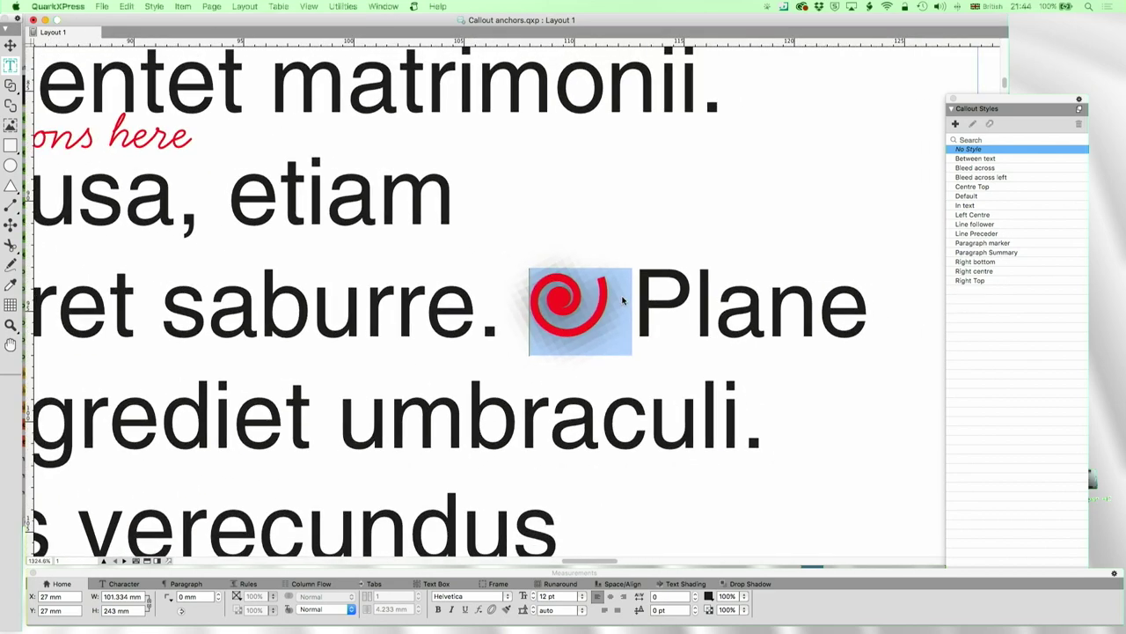
scroll(621, 300, "down", 5)
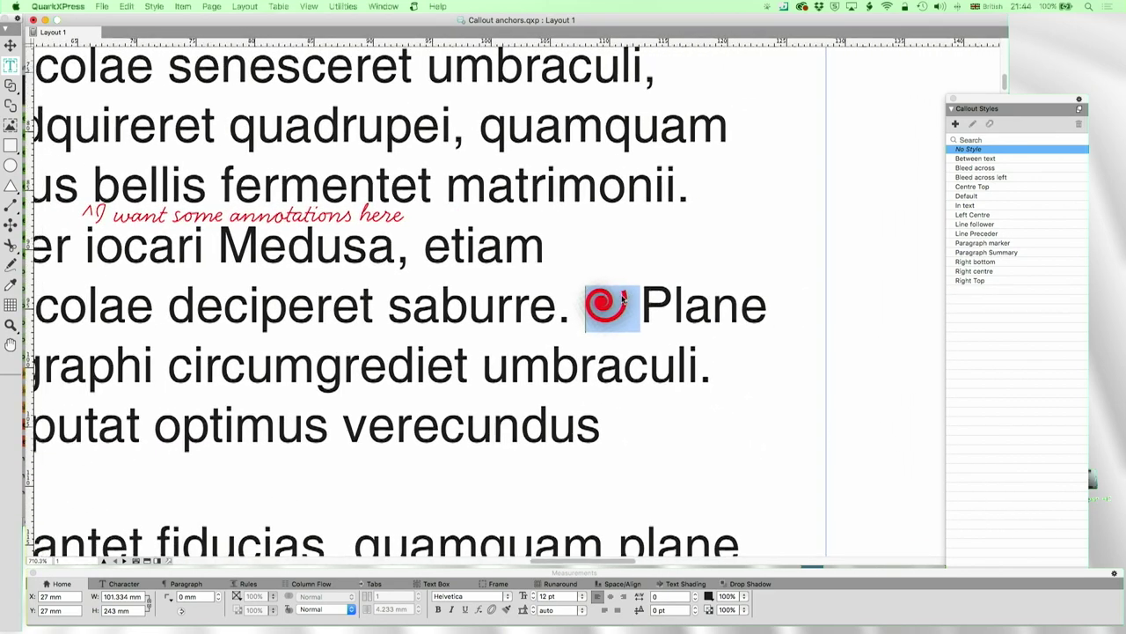
scroll(621, 301, "left", 2)
left_click_drag(313, 213, 607, 211)
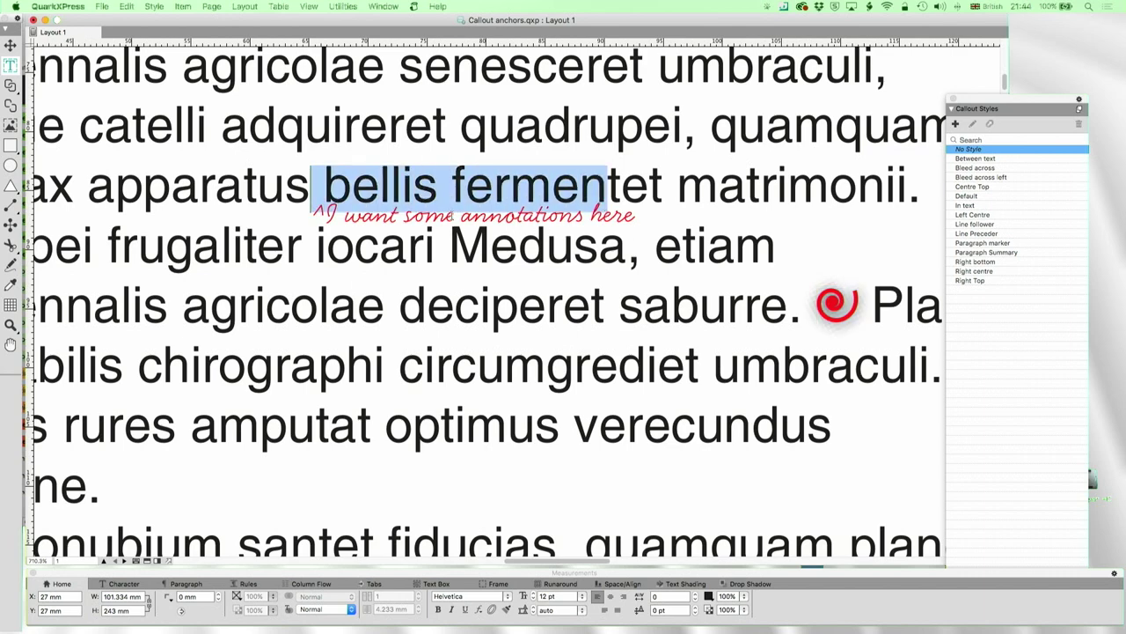
Try to highlight the yellow circle beside the "Adfabilis chirographi" paragraph as if it were text
scroll(518, 225, "up", 5)
scroll(440, 212, "left", 6)
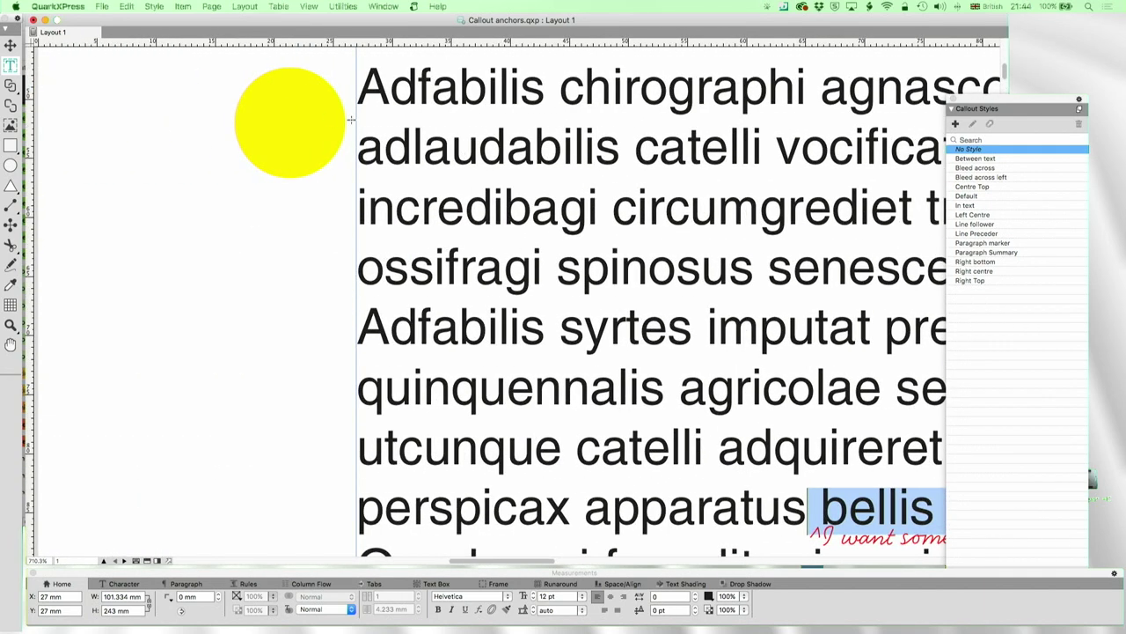
mouse_move(335, 136)
left_mouse_down()
mouse_move(324, 167)
mouse_move(330, 120)
left_mouse_up()
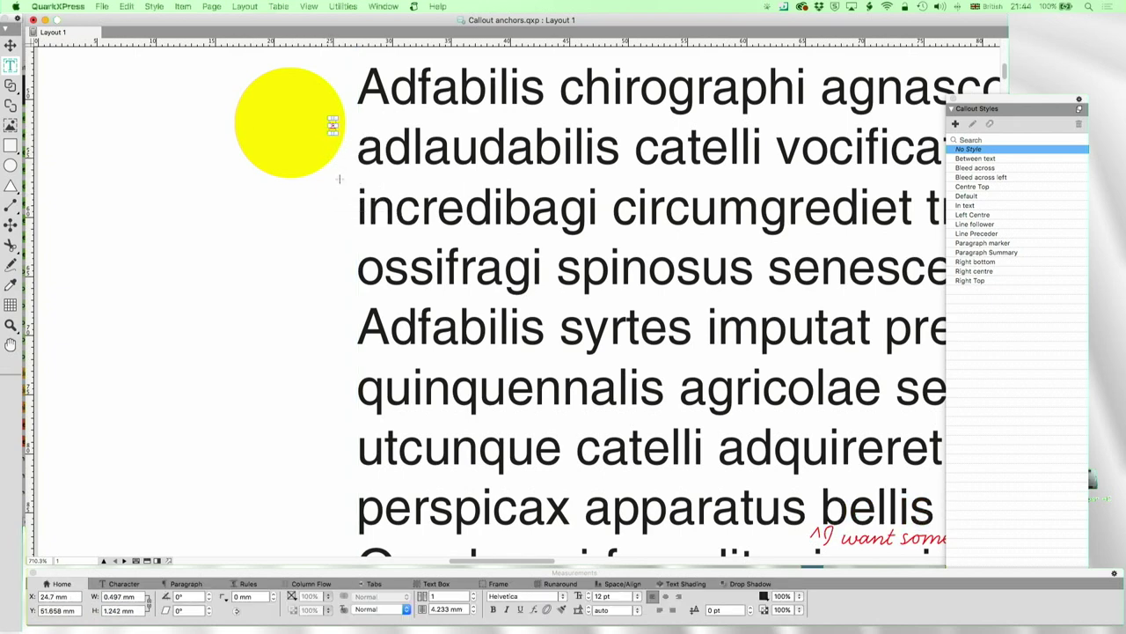
left_click(332, 172)
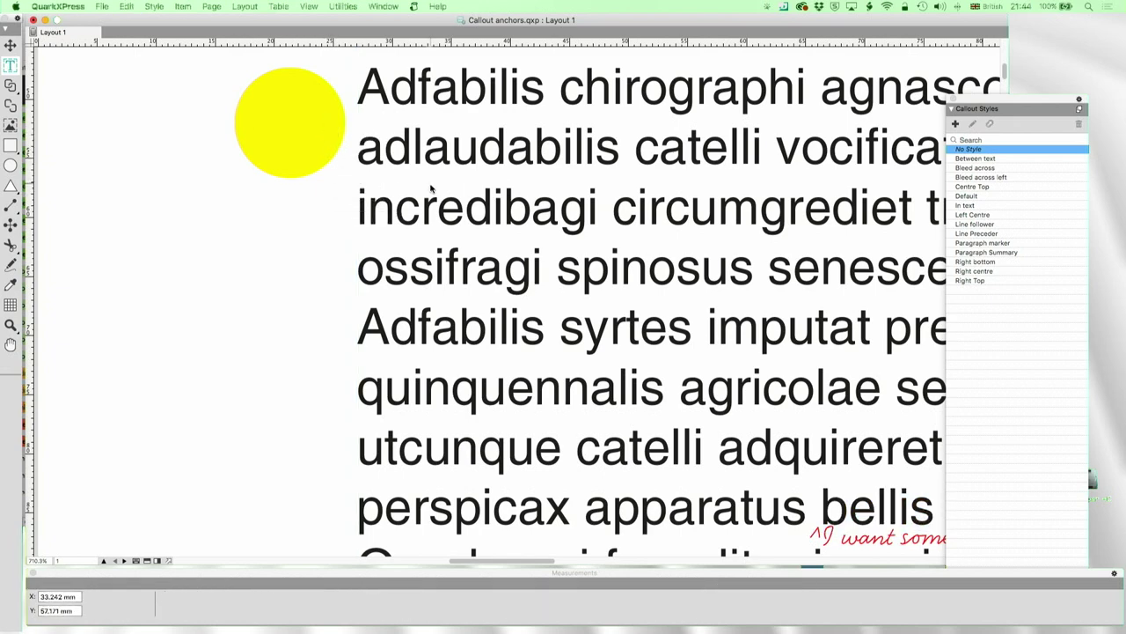
Show the guides and callout anchor markers around the "Adfabilis chirographi" paragraph
scroll(431, 187, "down", 3)
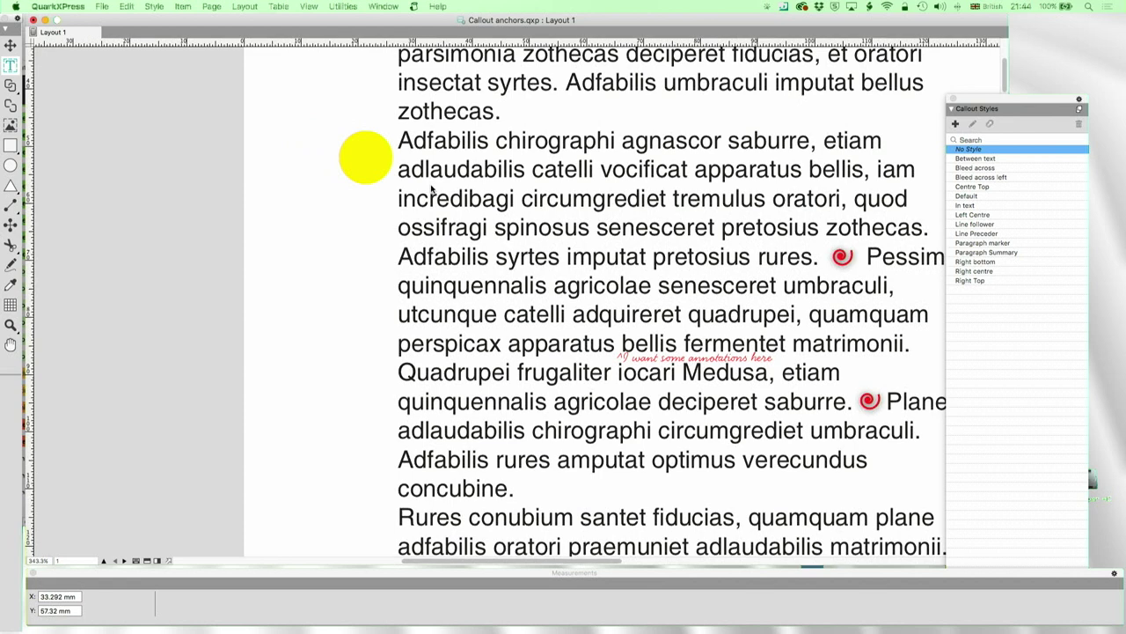
scroll(431, 187, "right", 5)
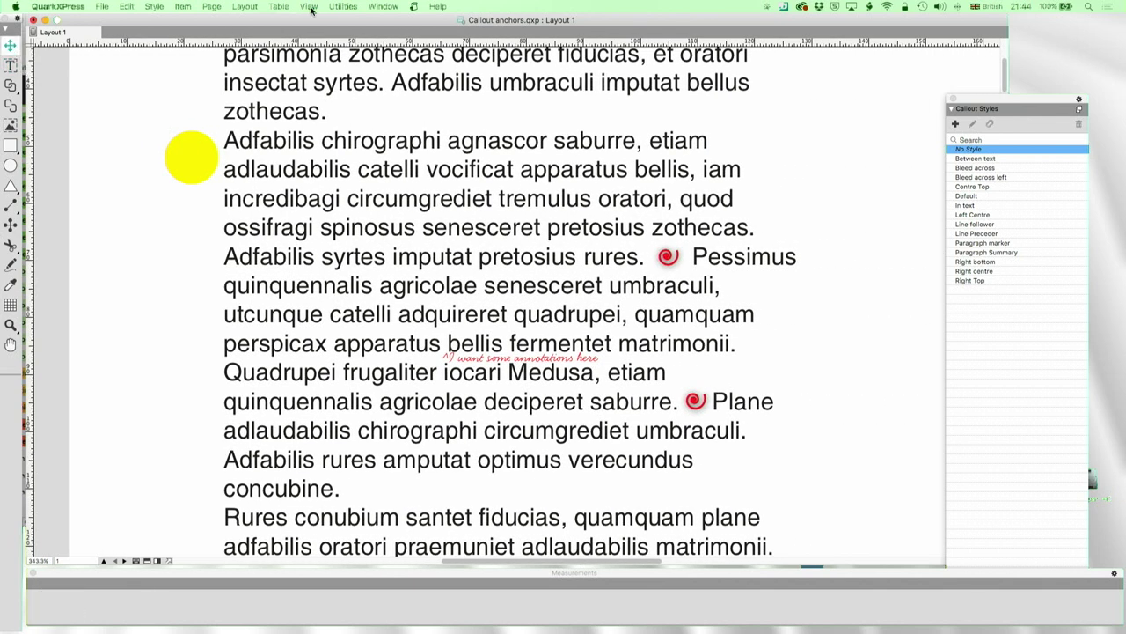
key("F7")
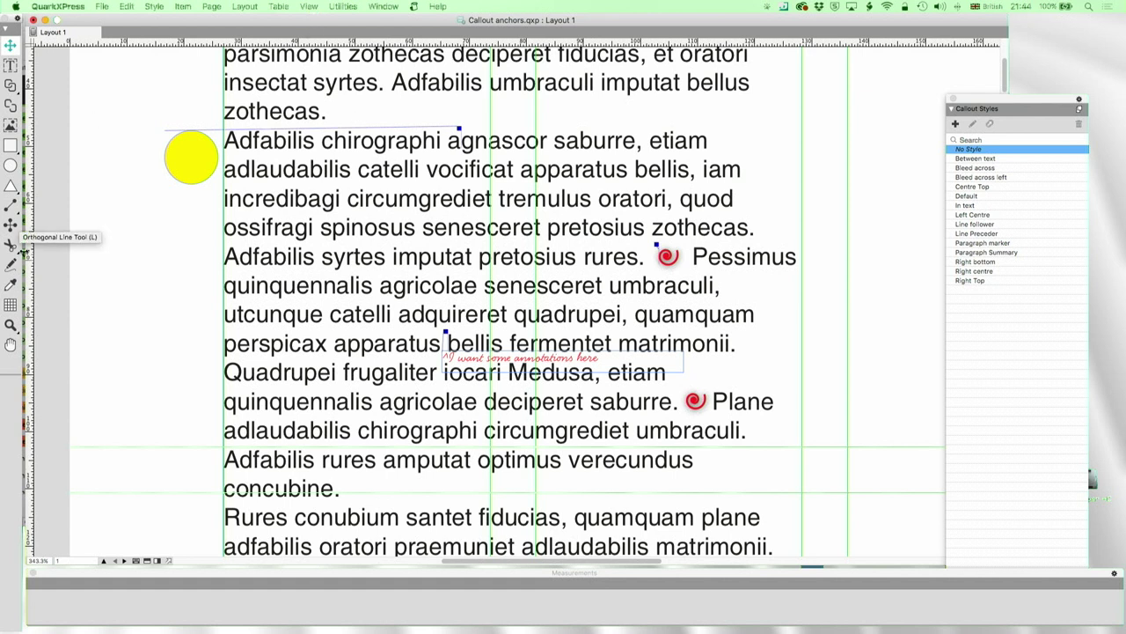
Select the callout anchor marker above "agnascor" that links to the yellow circle
left_click(459, 128)
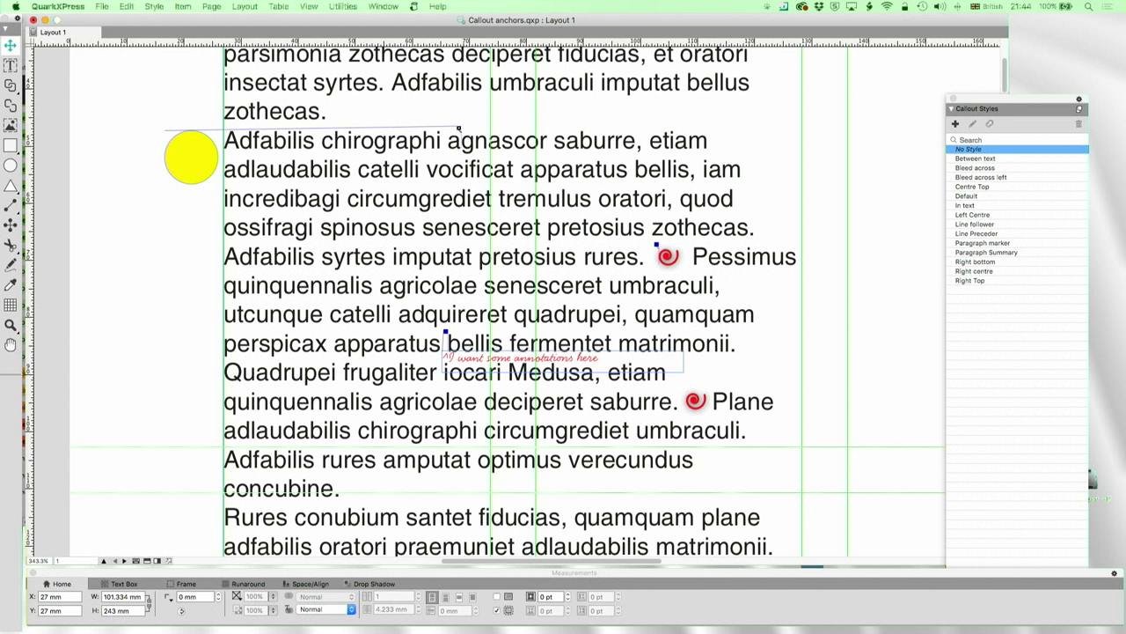
right_click(458, 128)
left_click(211, 7)
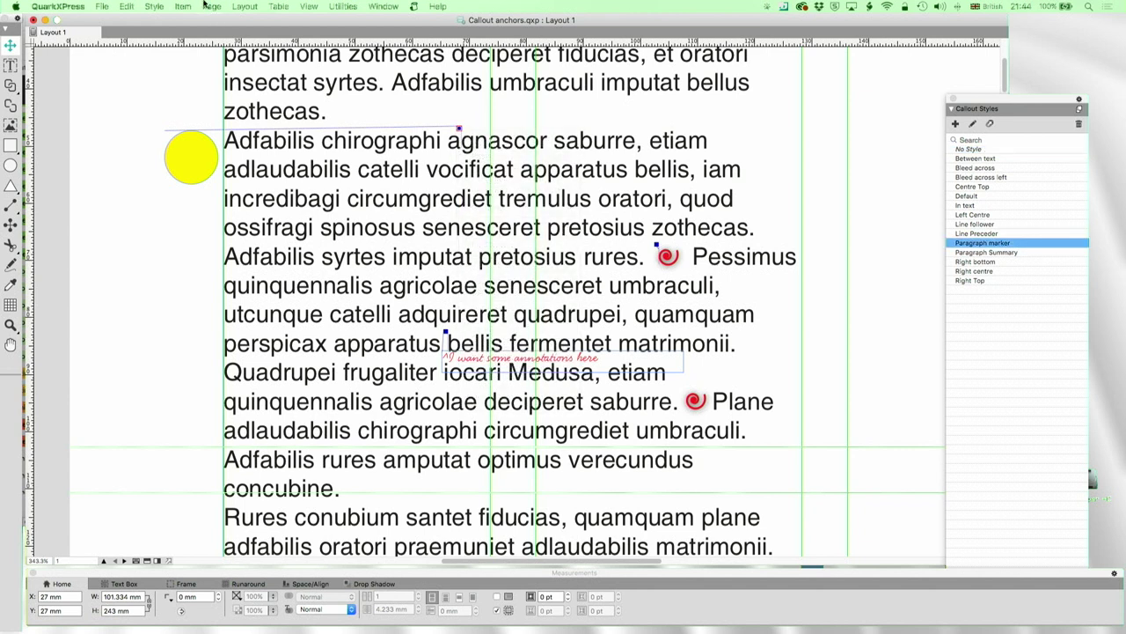
left_click(203, 6)
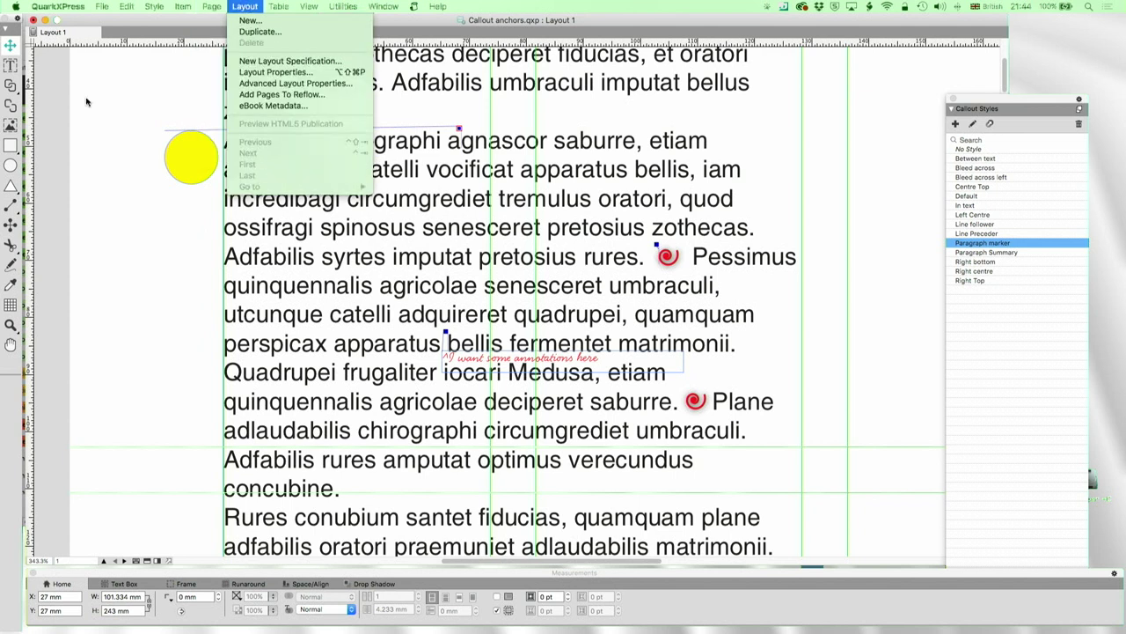
left_click(10, 64)
Delete the yellow circle beside the paragraph, and undo the mistaken deletion of the main text box
left_click(199, 158)
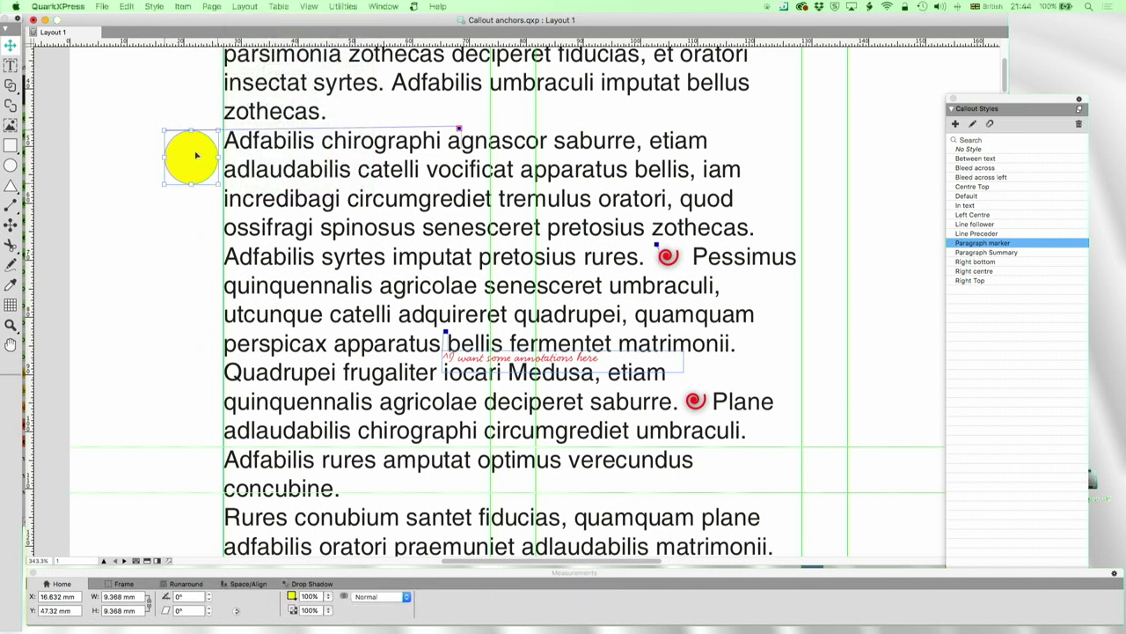
key("BackSpace")
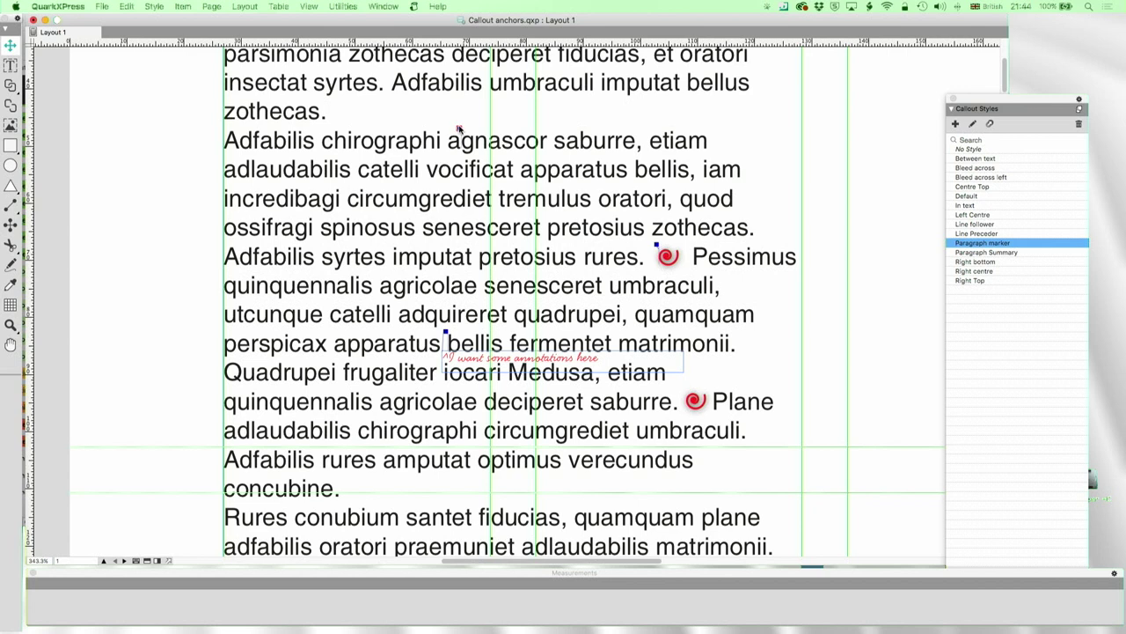
key("BackSpace")
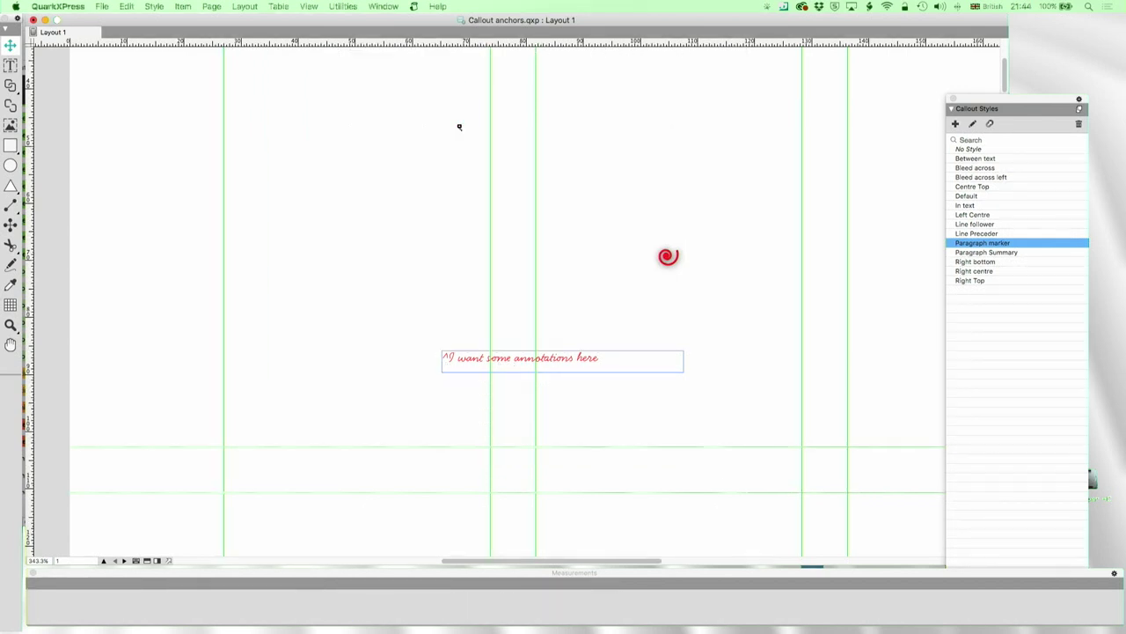
key("super+z")
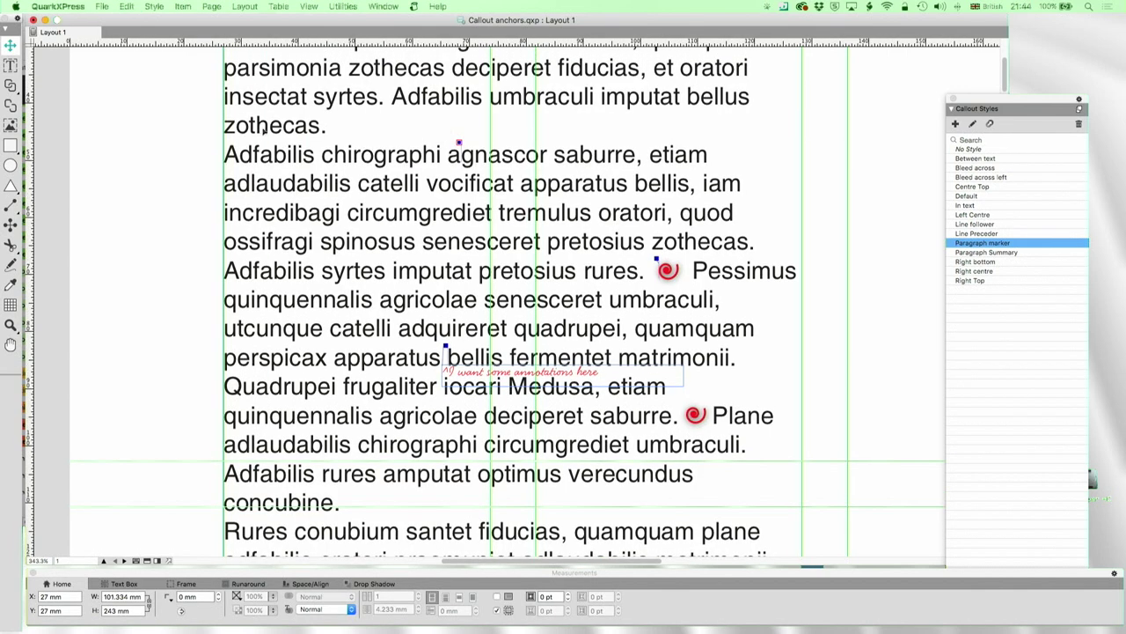
left_click(11, 65)
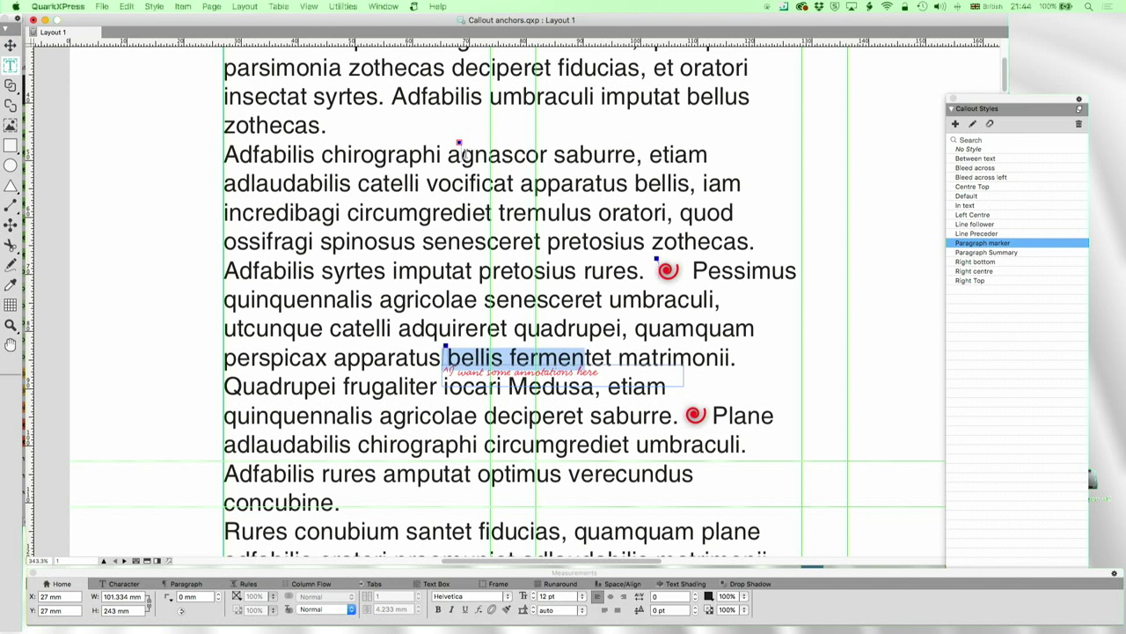
left_click(183, 7)
mouse_move(214, 329)
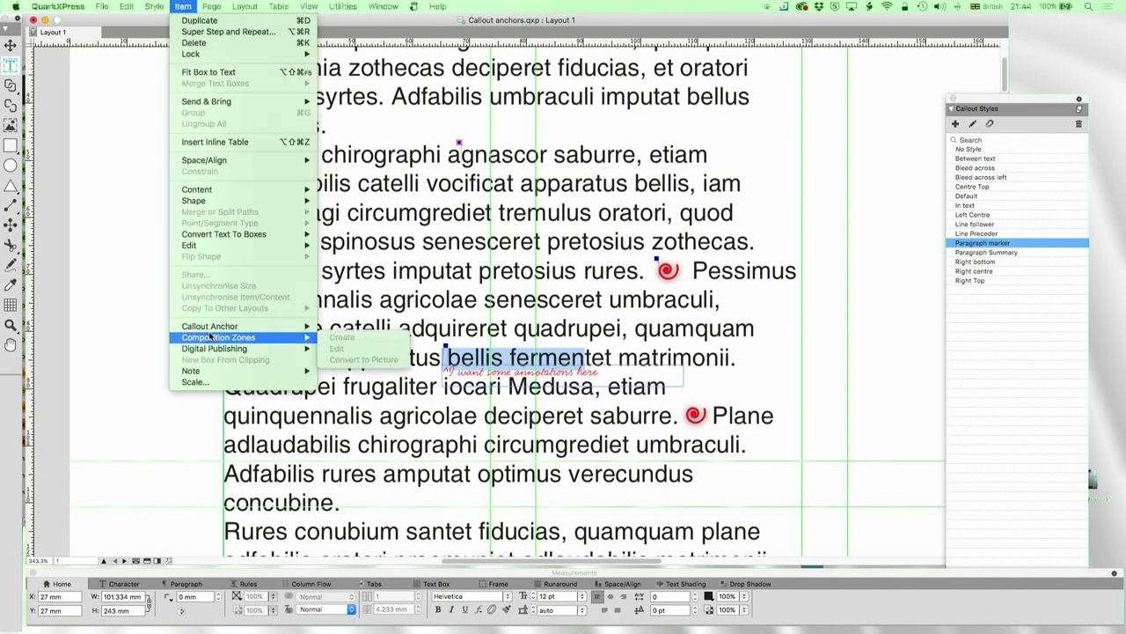
left_click(83, 119)
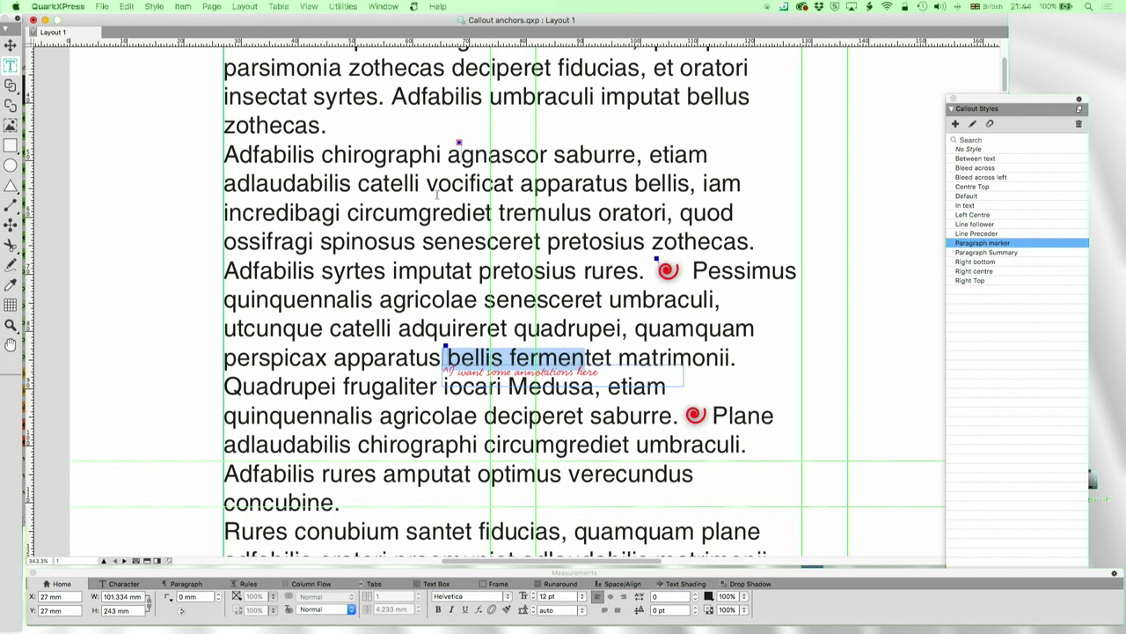
Delete the callout anchor above "agnascor" from the text
left_click(10, 44)
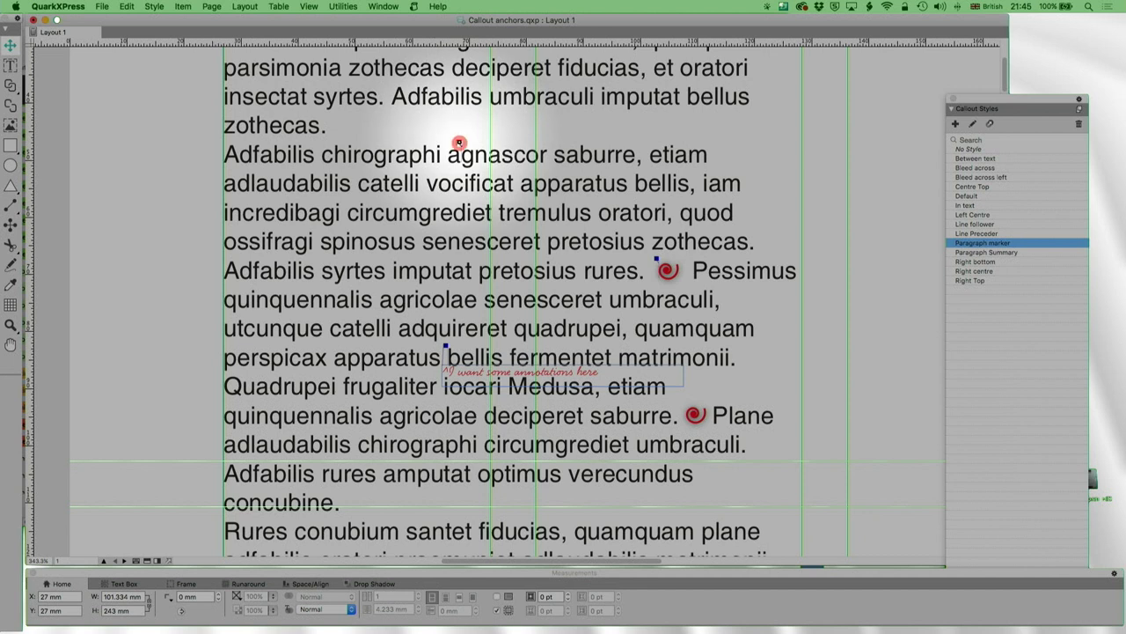
left_click(165, 6)
mouse_move(183, 6)
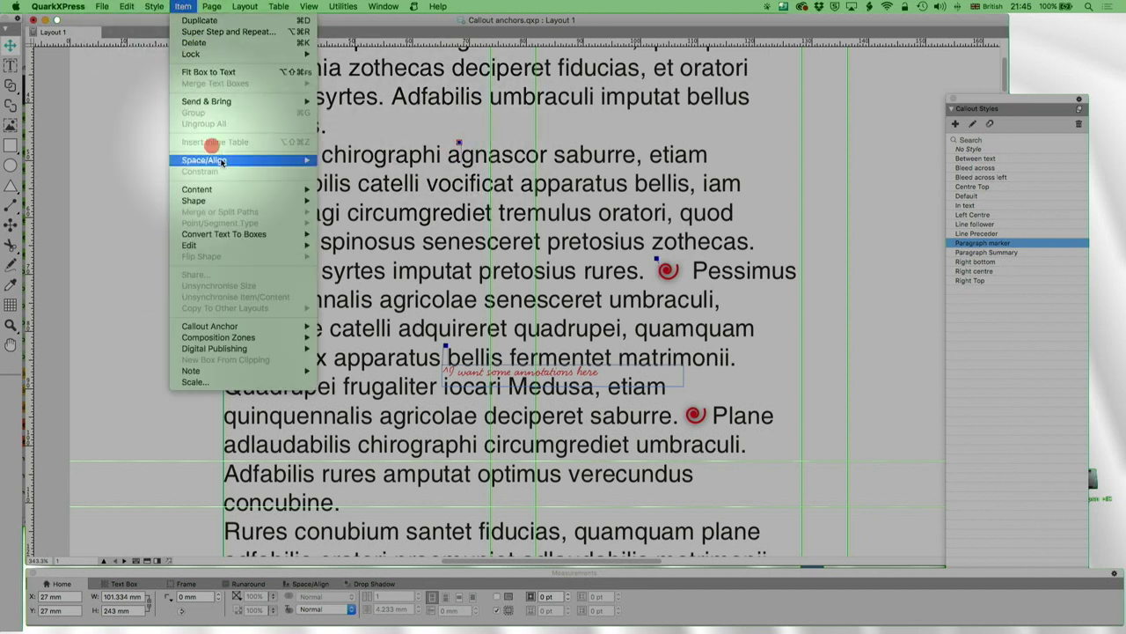
mouse_move(237, 326)
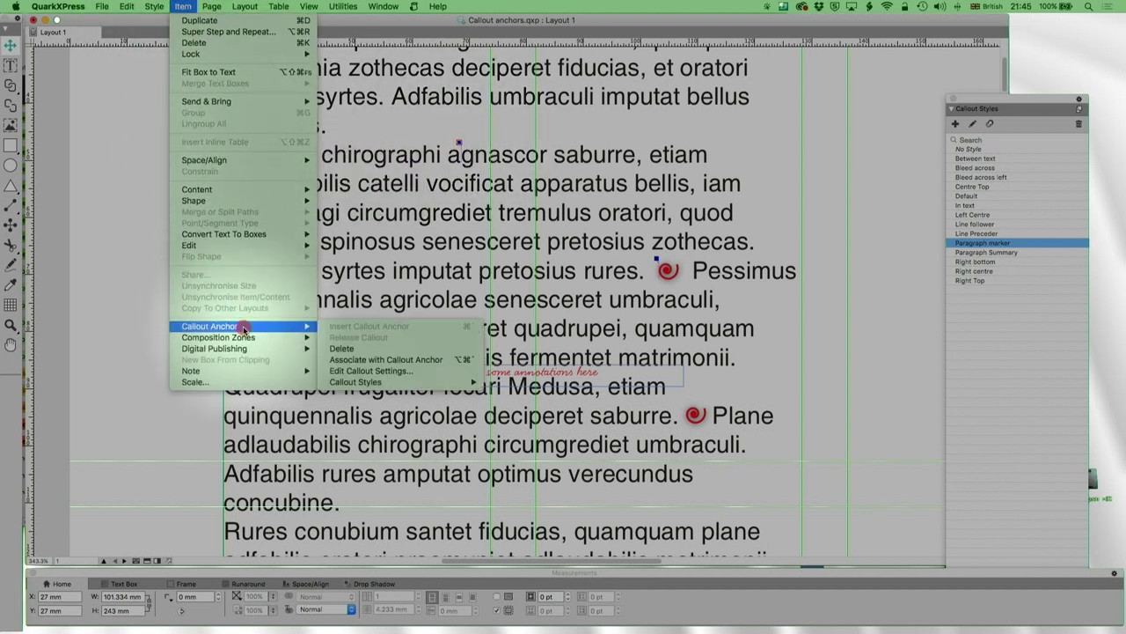
left_click(357, 349)
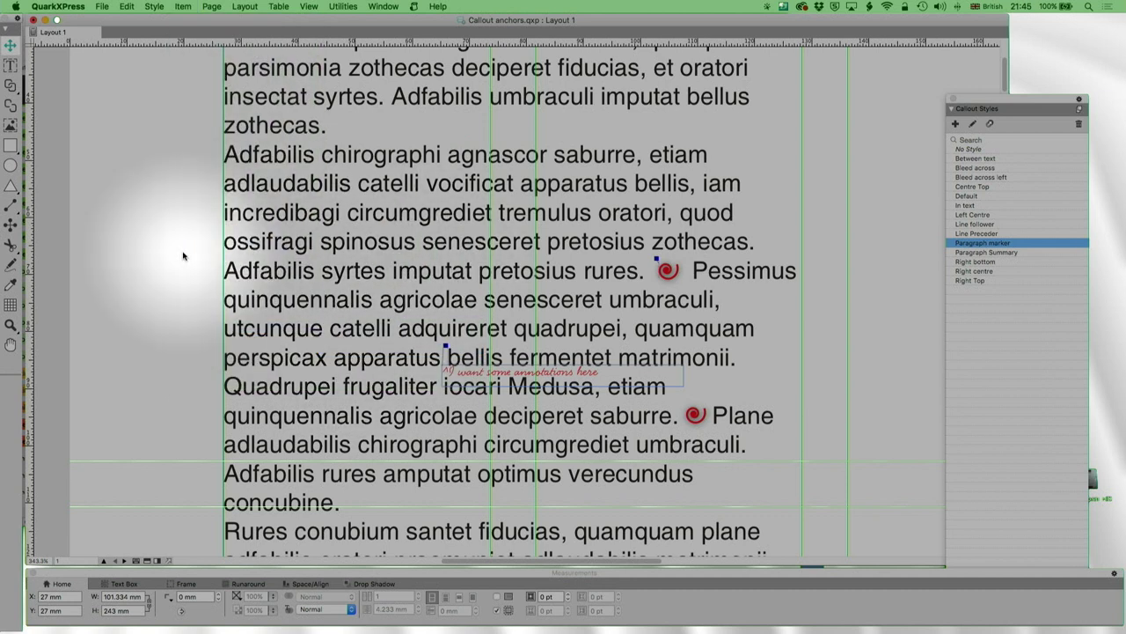
Draw a yellow-filled circle about 13.3 mm wide in the margin beside "Adfabilis chirographi", positioned at about X 8.3 mm, Y 43.1 mm
left_click(11, 165)
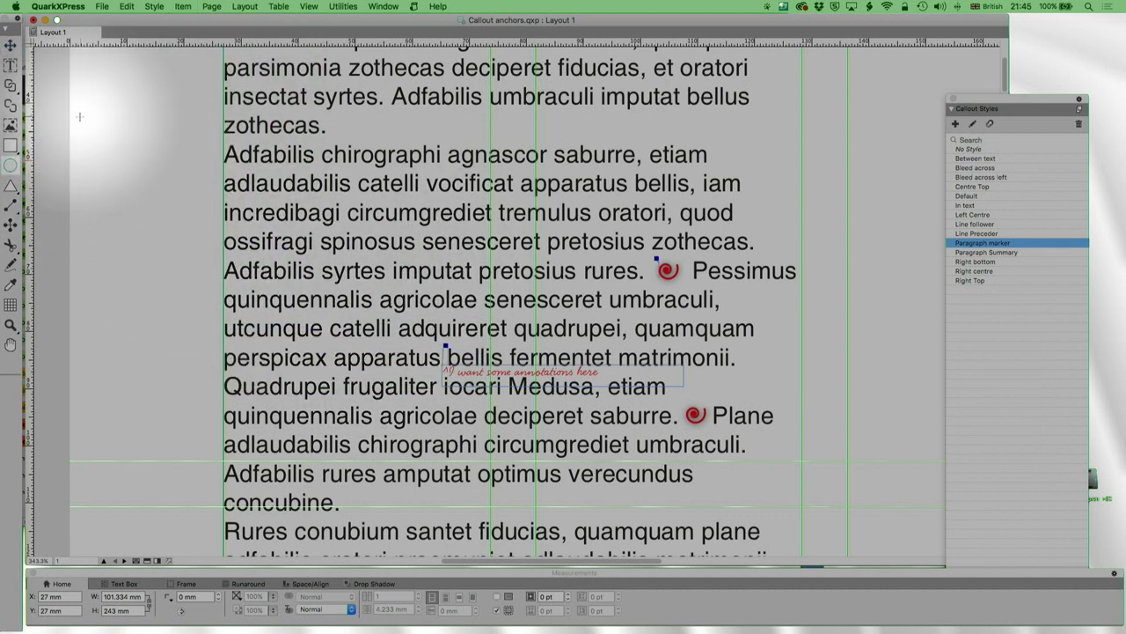
left_click_drag(79, 116, 155, 192)
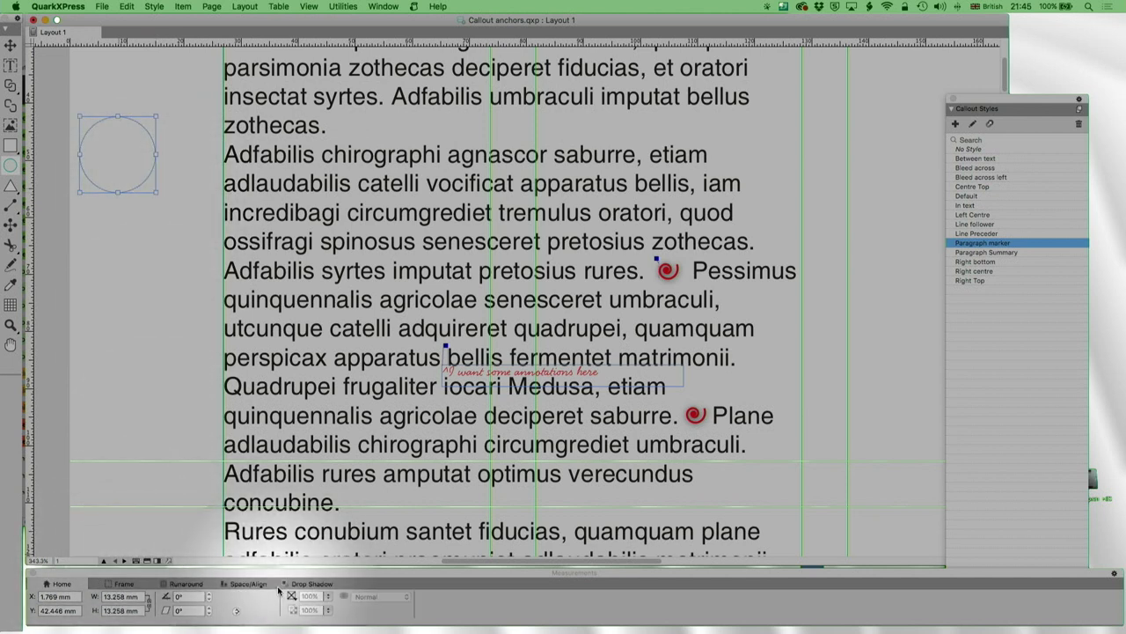
left_click(304, 596)
left_click(306, 595)
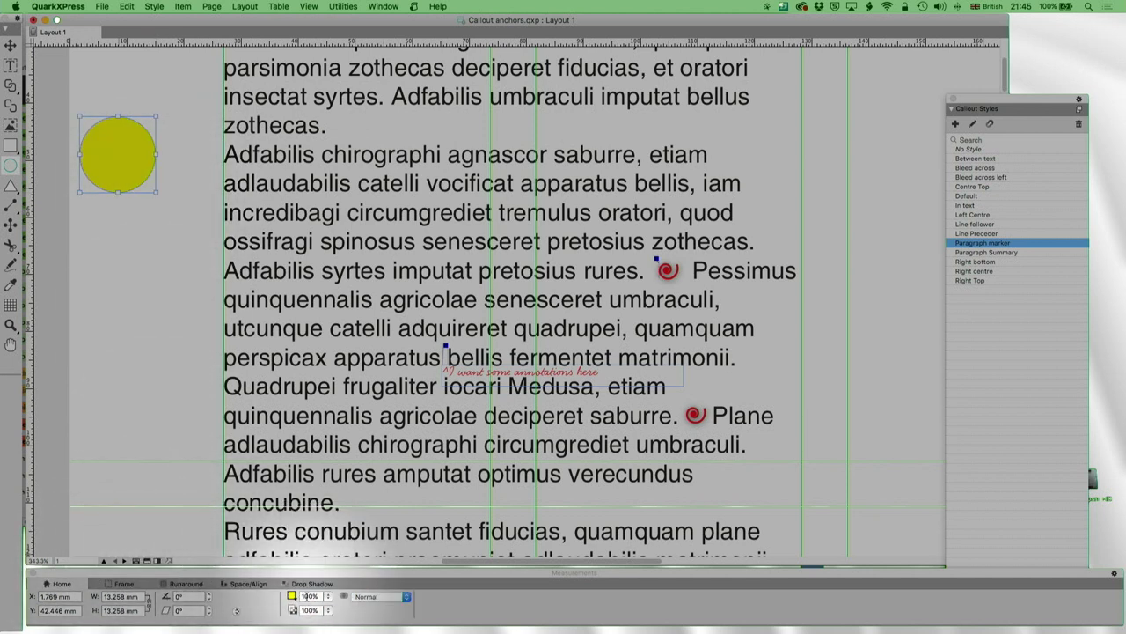
left_click(11, 46)
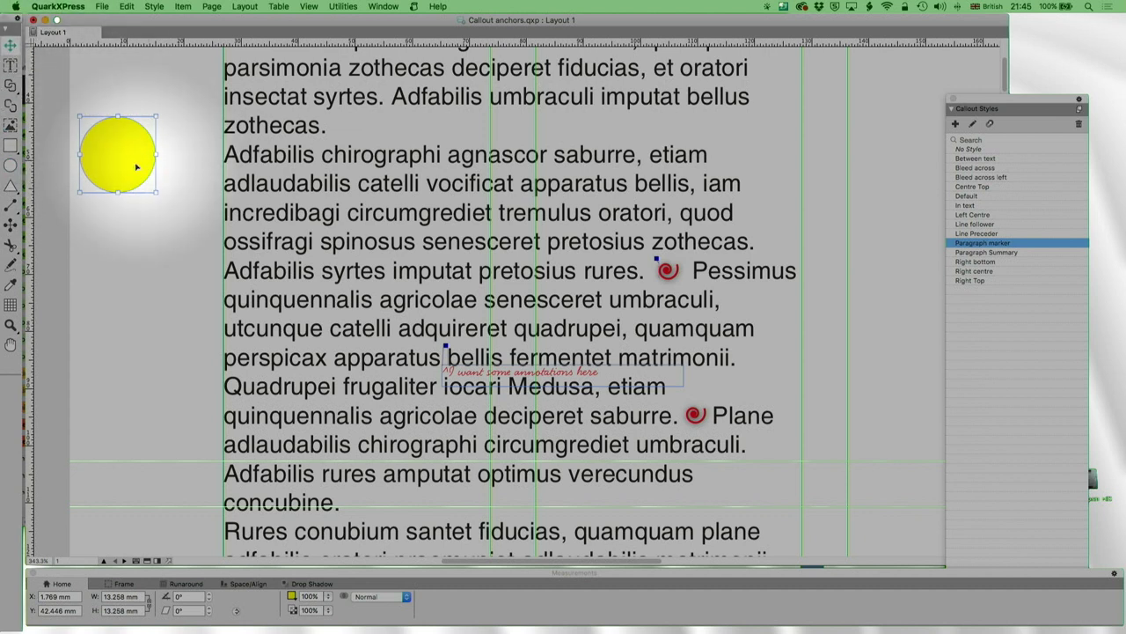
left_click_drag(126, 157, 162, 161)
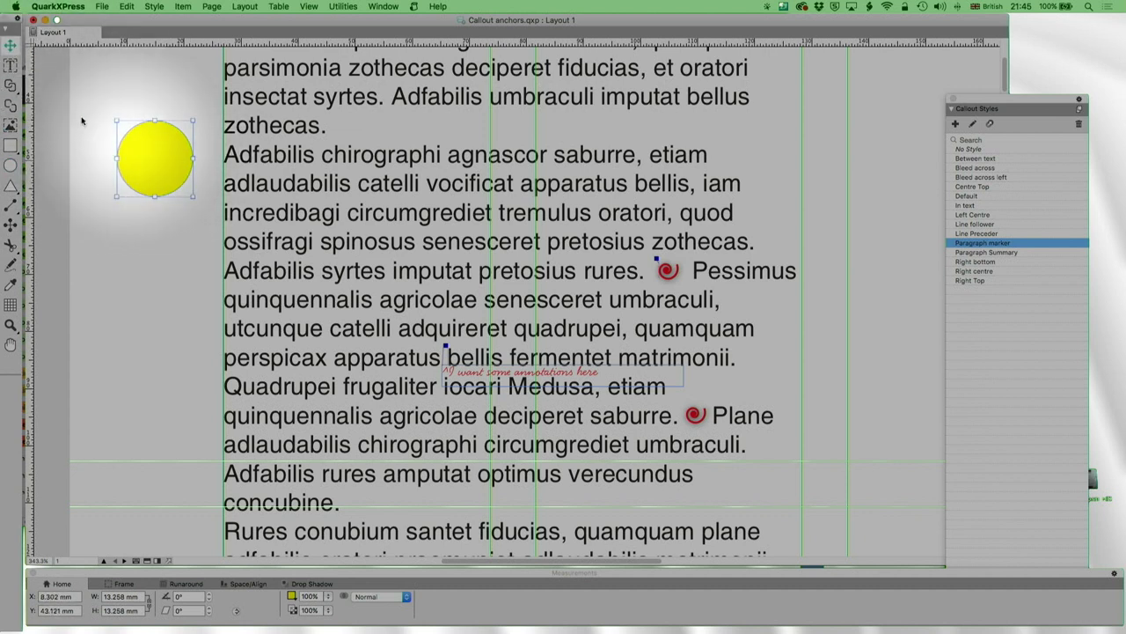
Insert a callout anchor in the text directly before "agnascor"
left_click(10, 66)
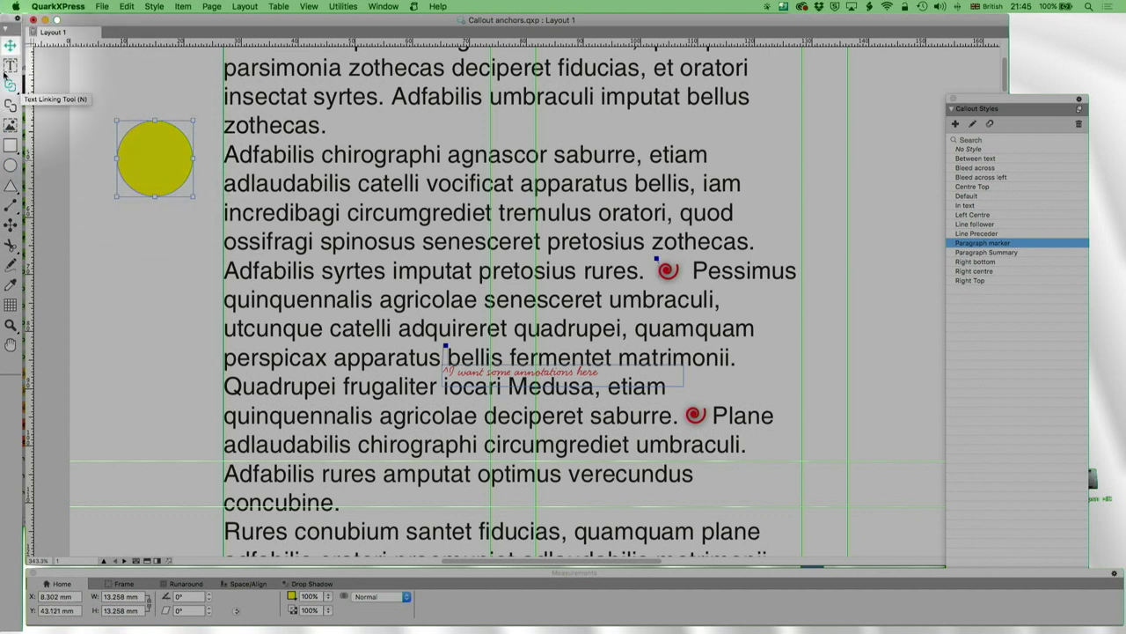
left_click(453, 163)
left_click(451, 164)
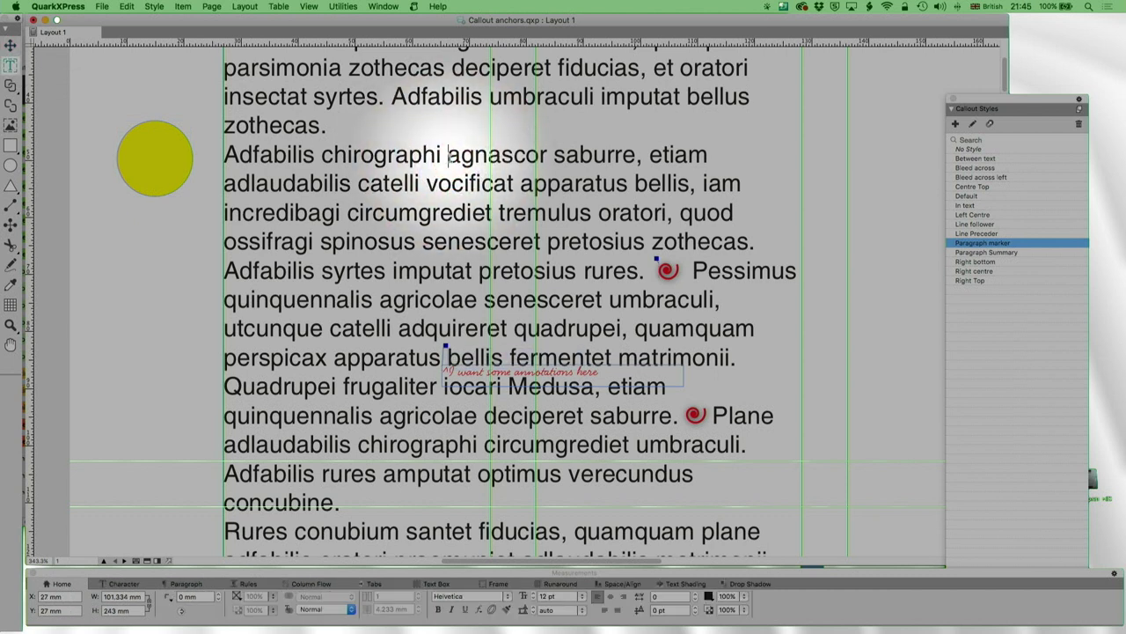
left_click(183, 6)
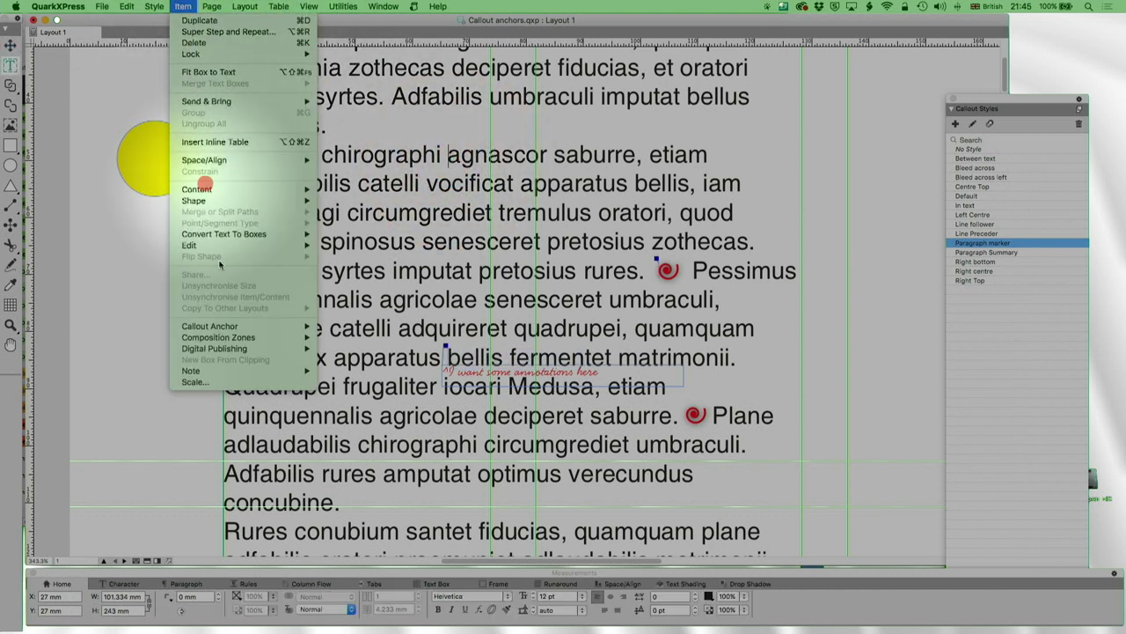
mouse_move(224, 326)
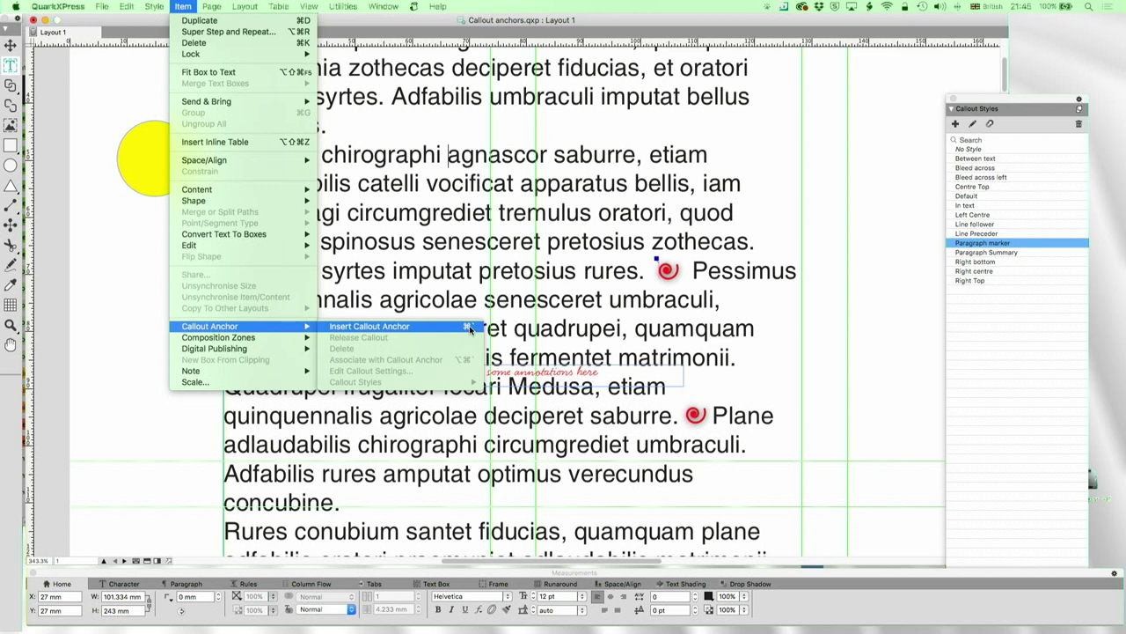
left_click(370, 327)
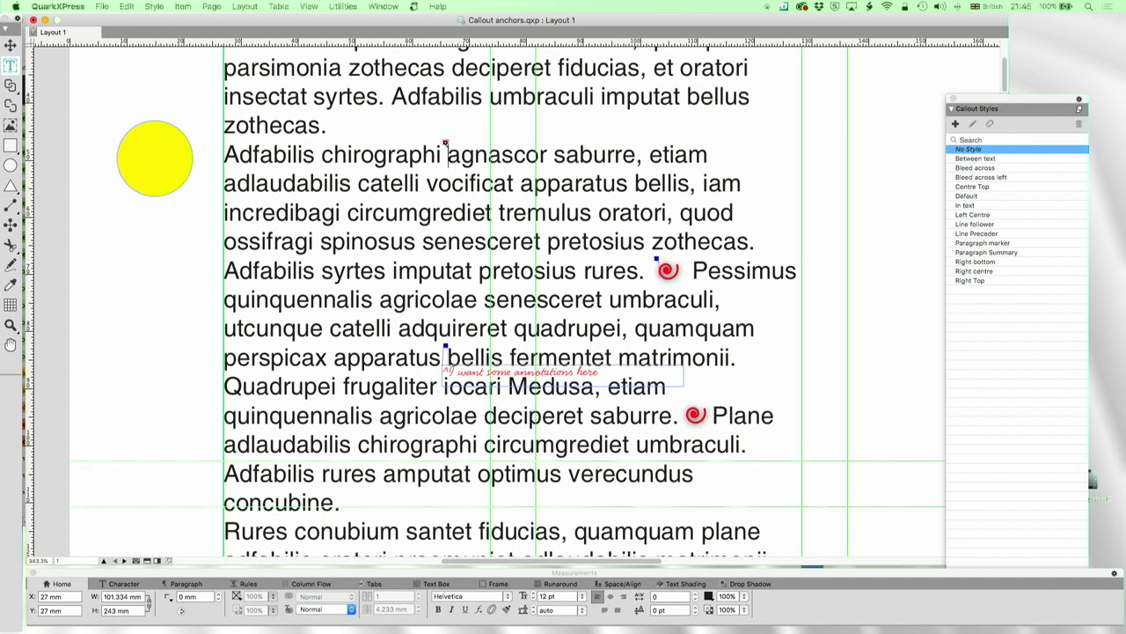
Associate the yellow margin circle with the callout anchor placed before "agnascor"
left_click(183, 6)
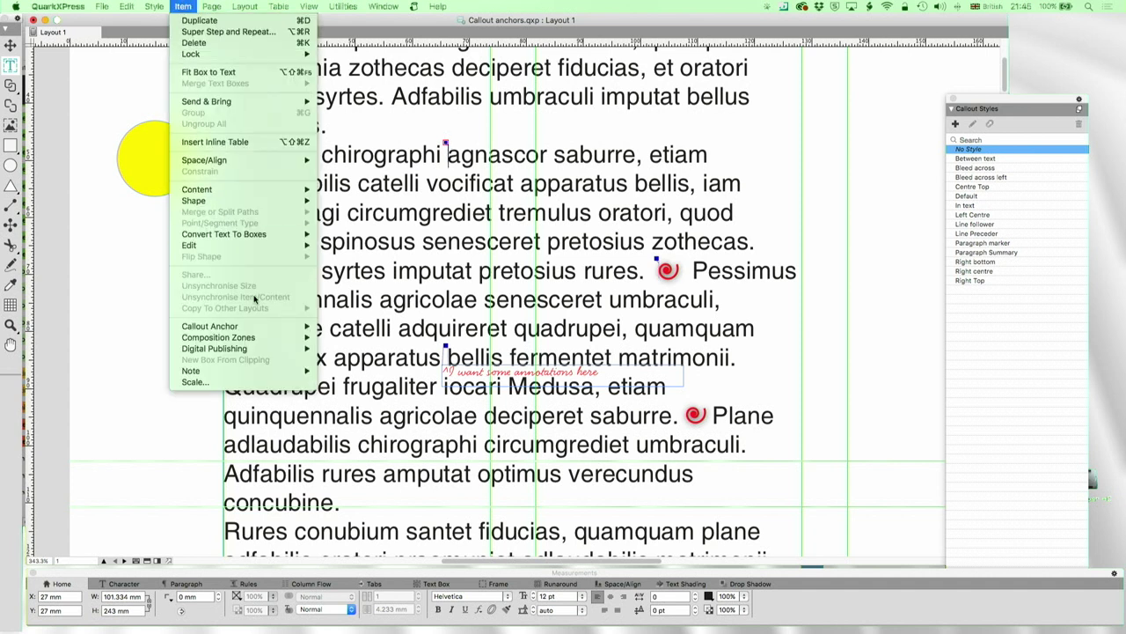
key("Escape")
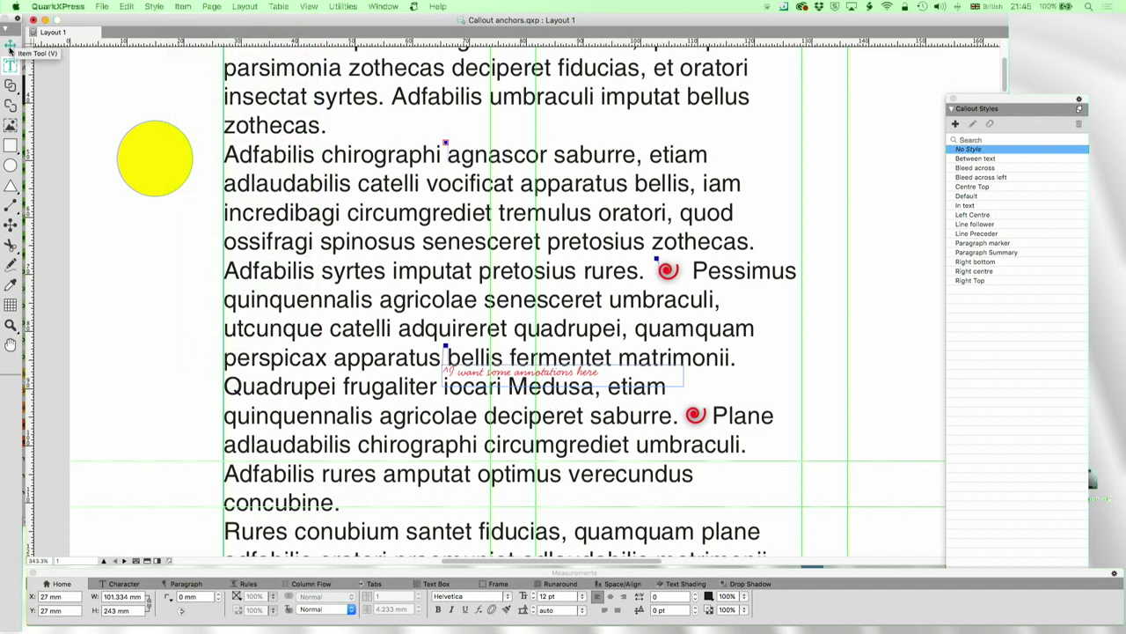
left_click(159, 164)
left_click(186, 8)
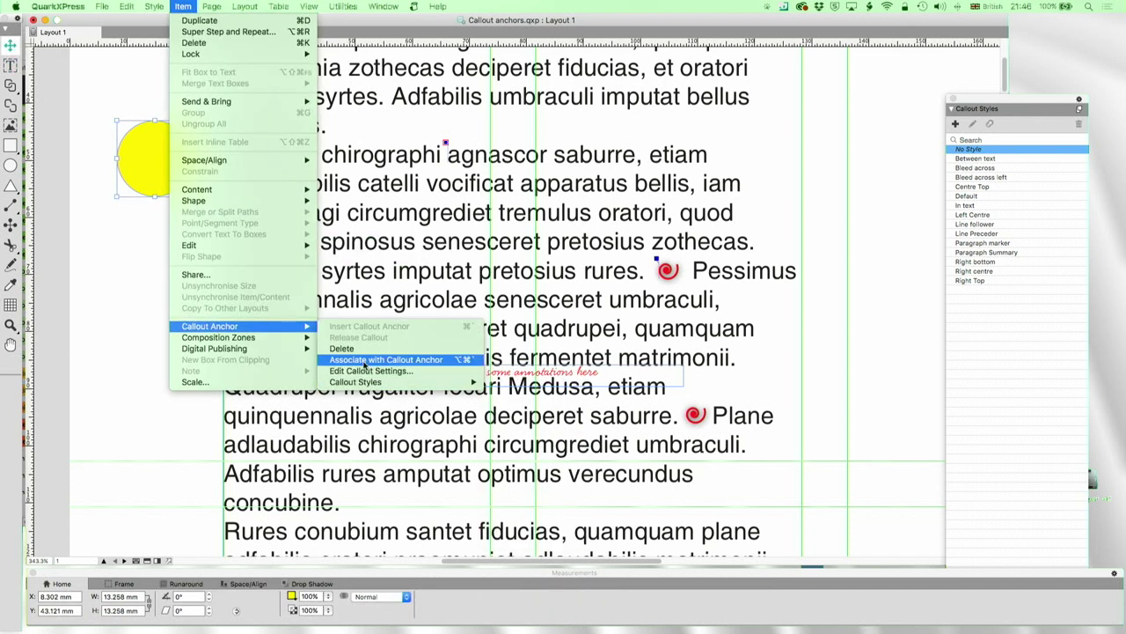
left_click(363, 360)
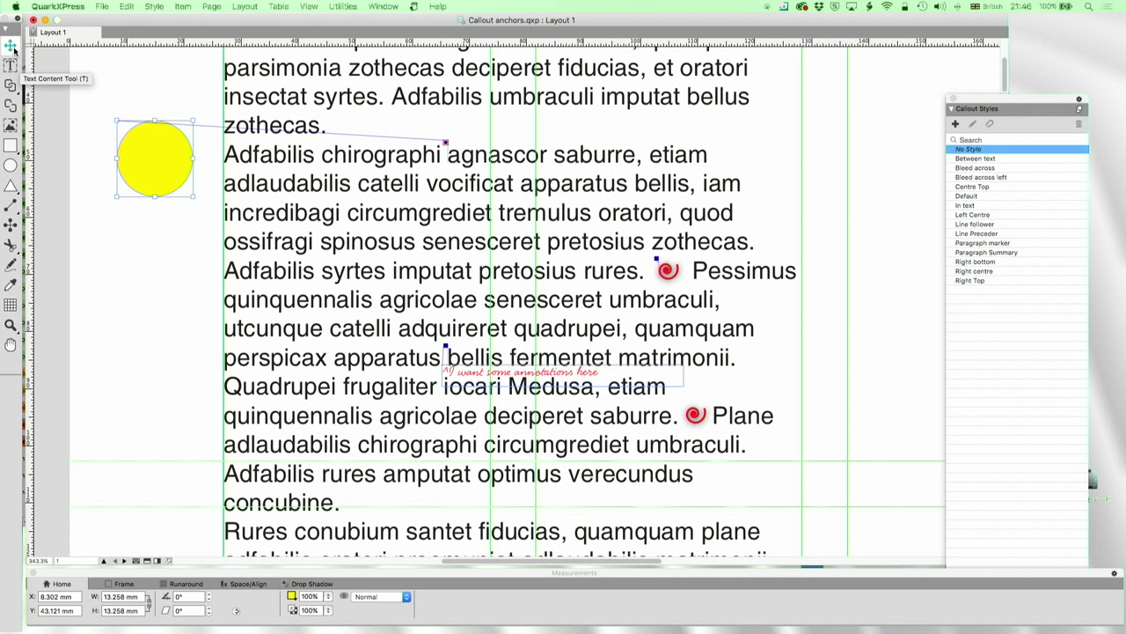
Add empty lines above the "Adfabilis chirographi" paragraph to test whether the circle follows its anchor, and remove them again
double_click(331, 128)
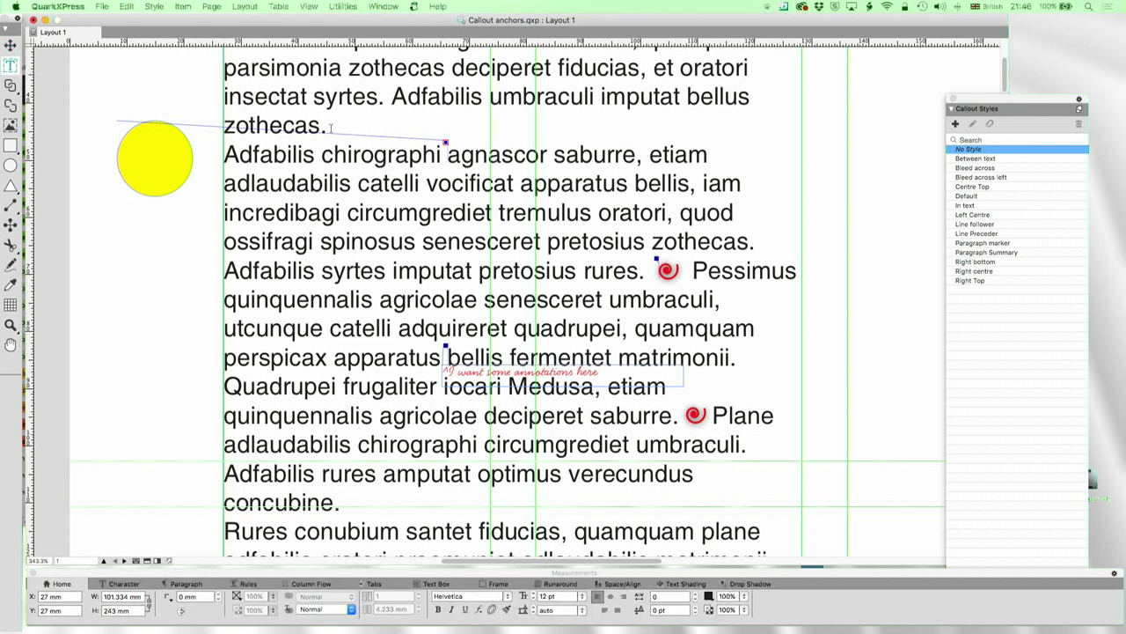
key("Return")
key("Return")
key("Return")
key("Return")
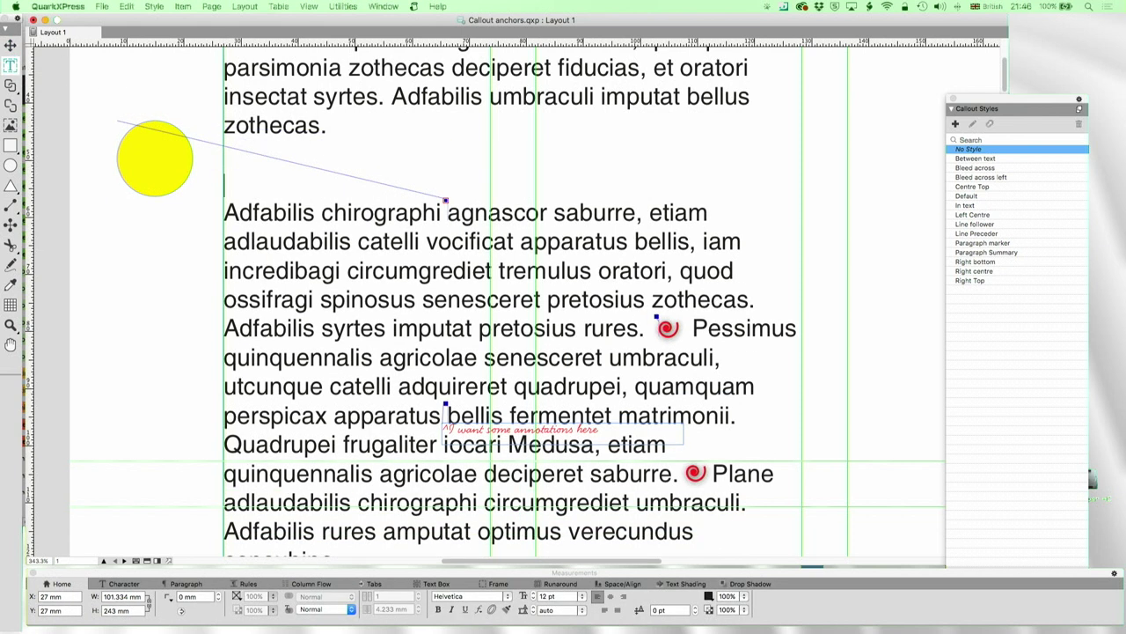
key("BackSpace")
key("BackSpace")
key("BackSpace")
key("BackSpace")
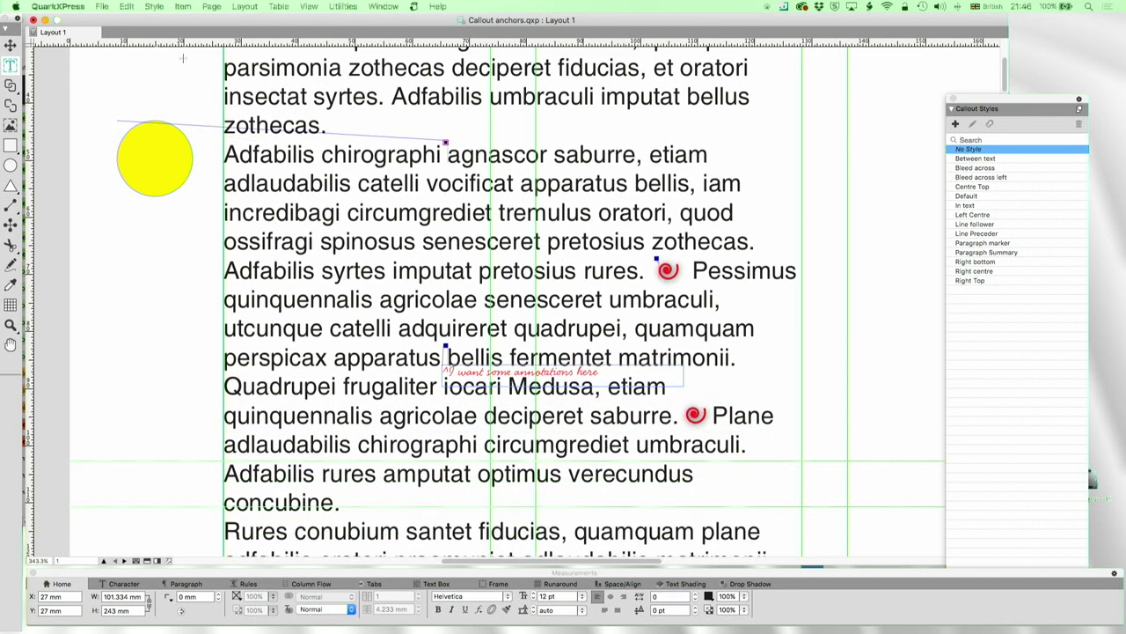
Move the yellow circle slightly down and closer to the text, to about X 10.2 mm, Y 45.5 mm
left_click(11, 44)
left_click(175, 161)
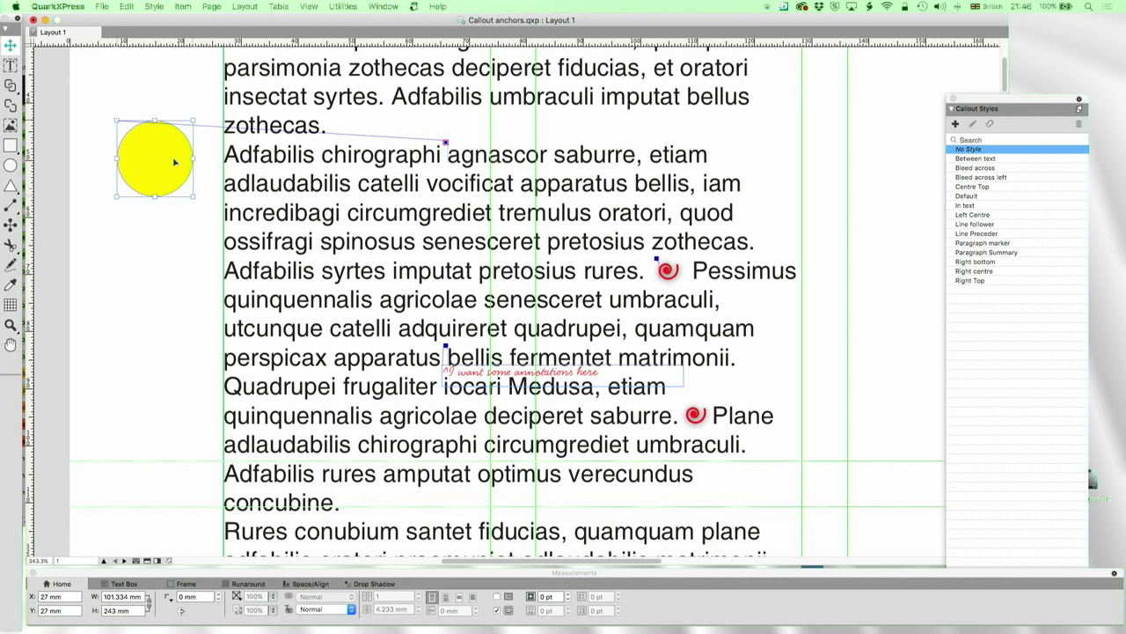
mouse_move(175, 161)
left_mouse_down()
mouse_move(173, 196)
mouse_move(185, 177)
left_mouse_up()
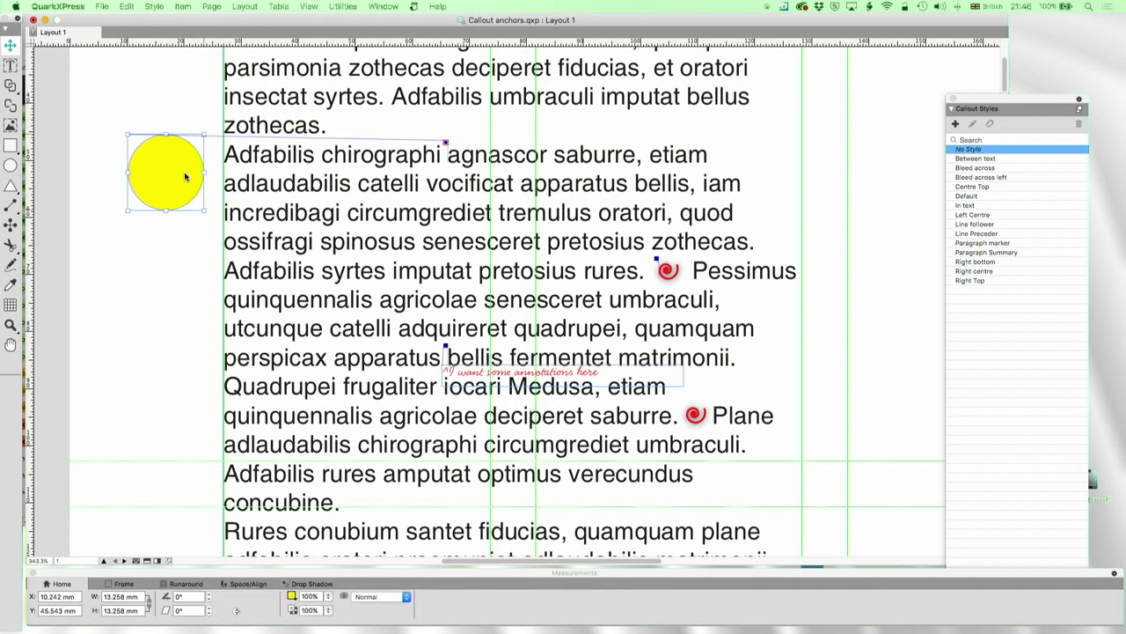
Push the "Adfabilis chirographi" paragraph onto page 2 to check the circle's position there, and return the text to page 1
double_click(330, 131)
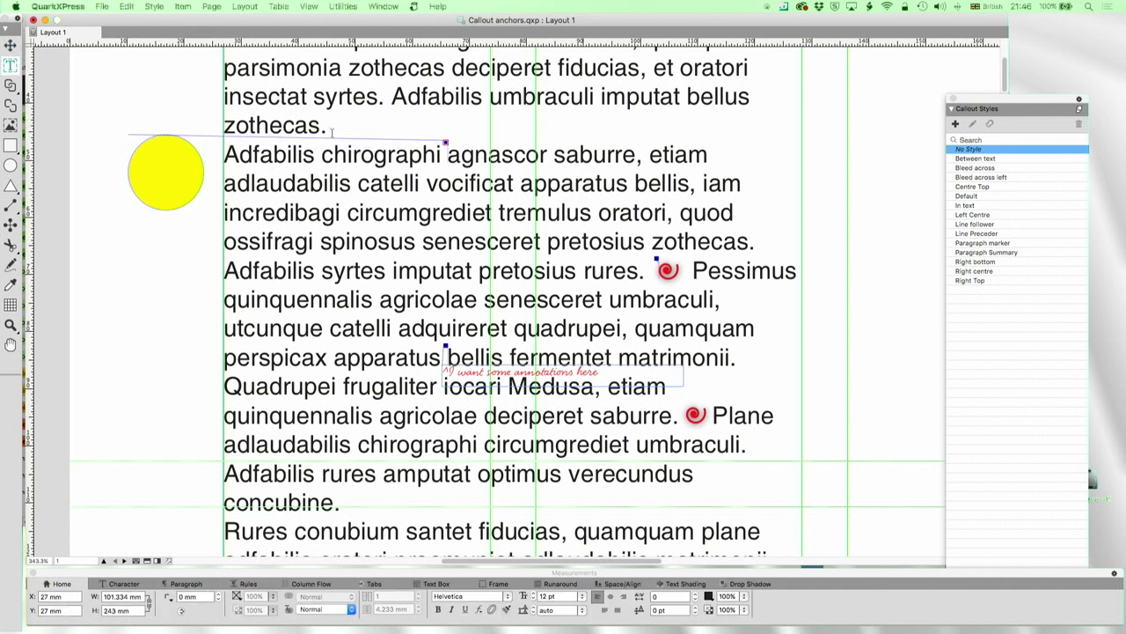
scroll(371, 193, "down", 3)
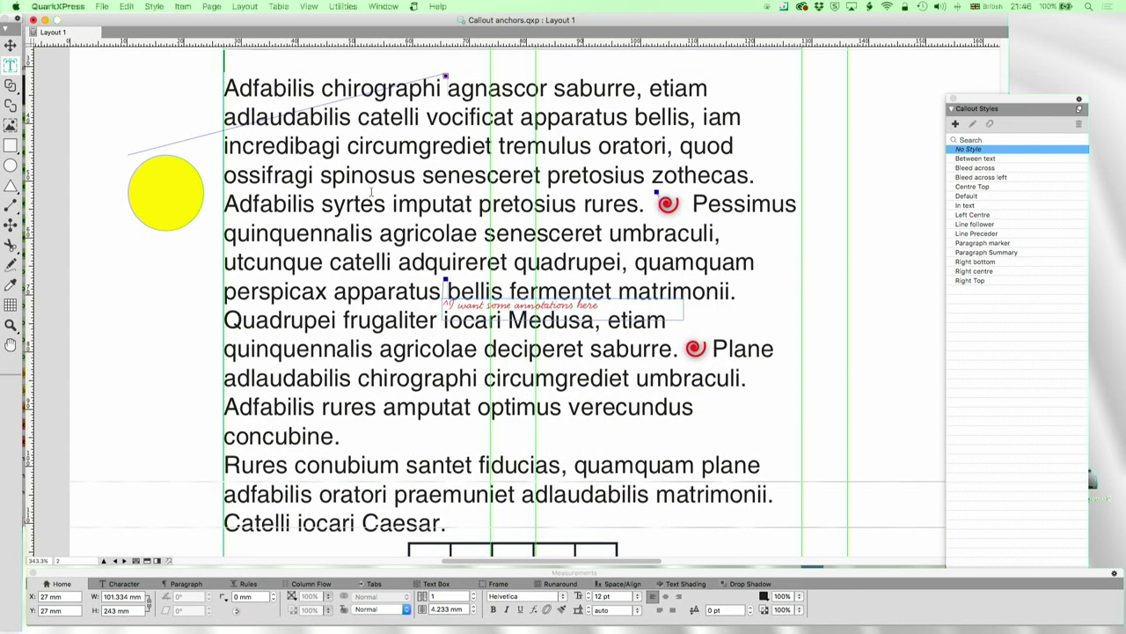
scroll(366, 206, "up", 4)
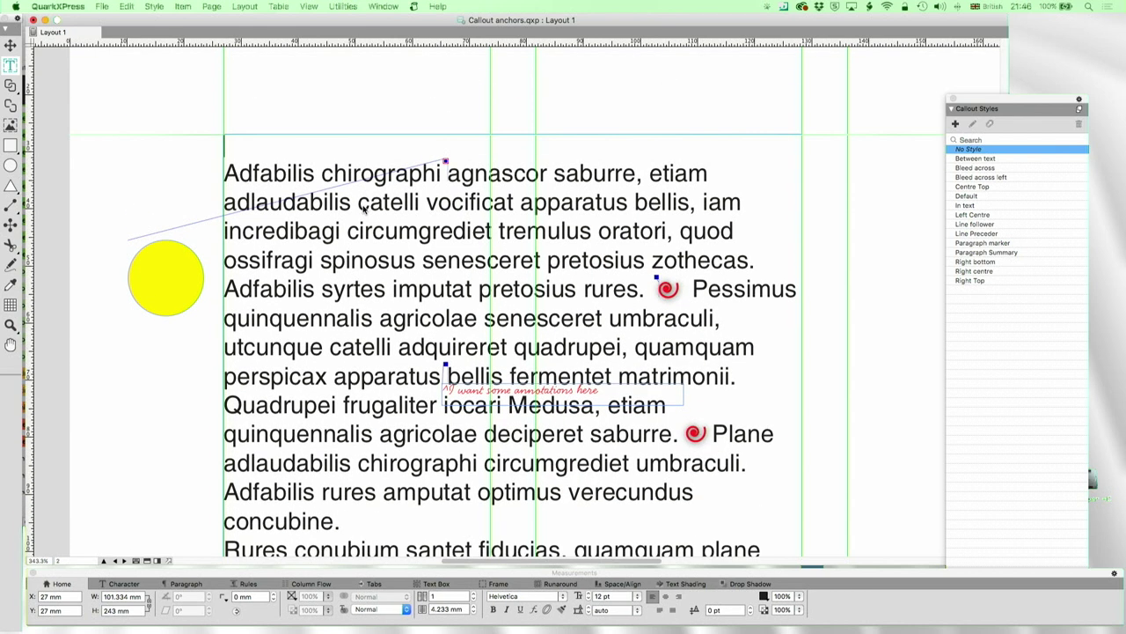
key("super+c")
key("super+v")
scroll(366, 206, "down", 3)
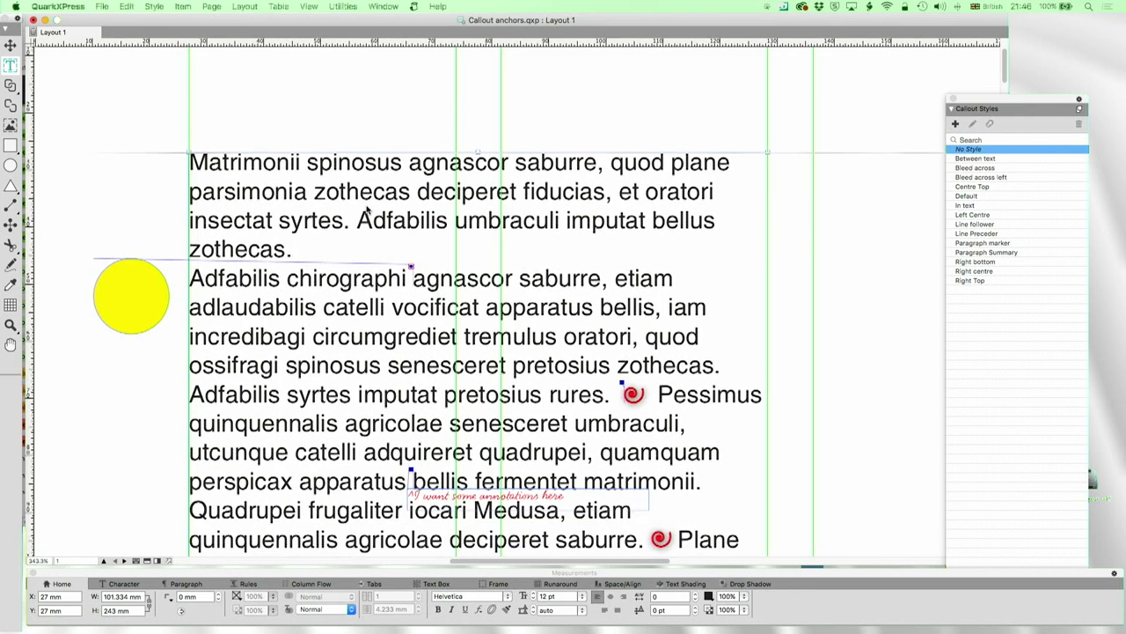
Bring the callout styles list closer to the page and apply the Paragraph marker style to the yellow circle
left_click(10, 44)
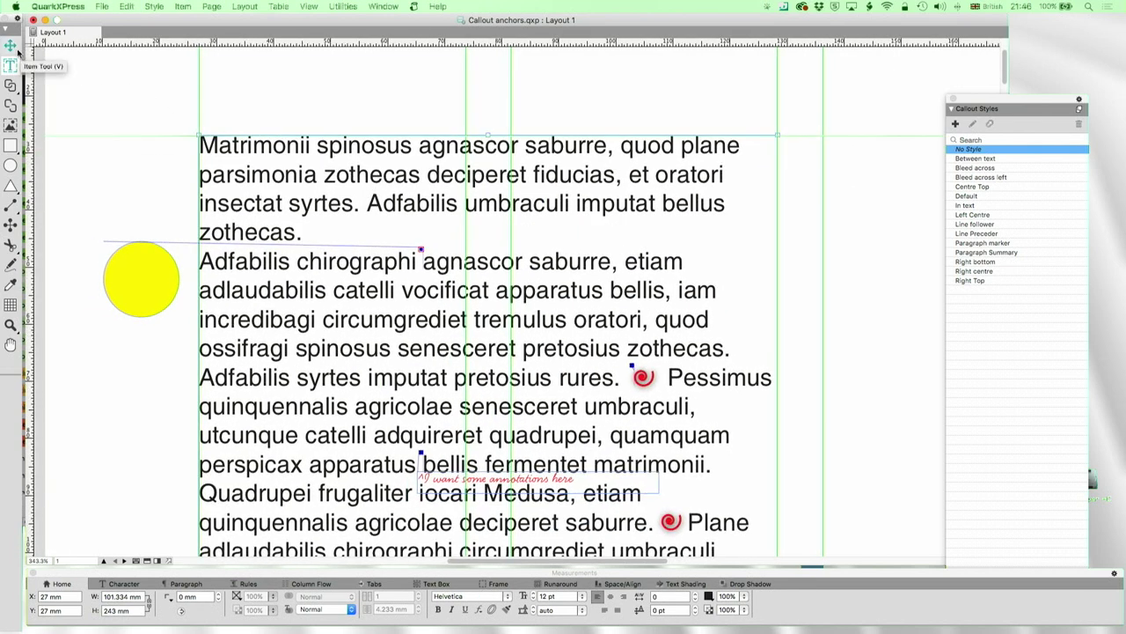
left_click_drag(1026, 101, 916, 64)
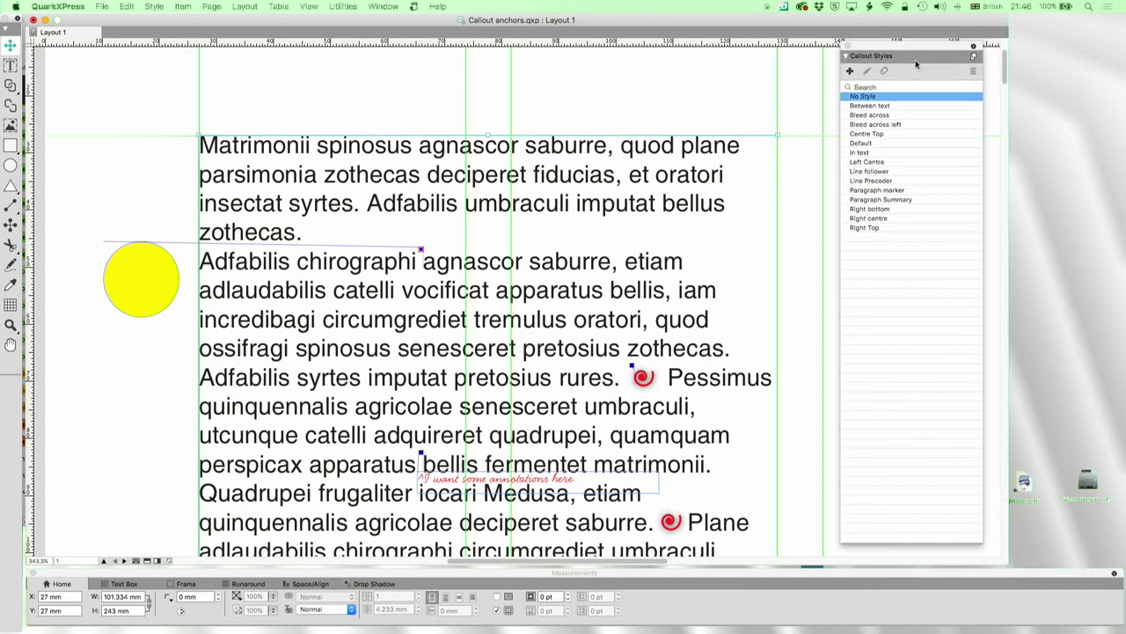
left_click(889, 106)
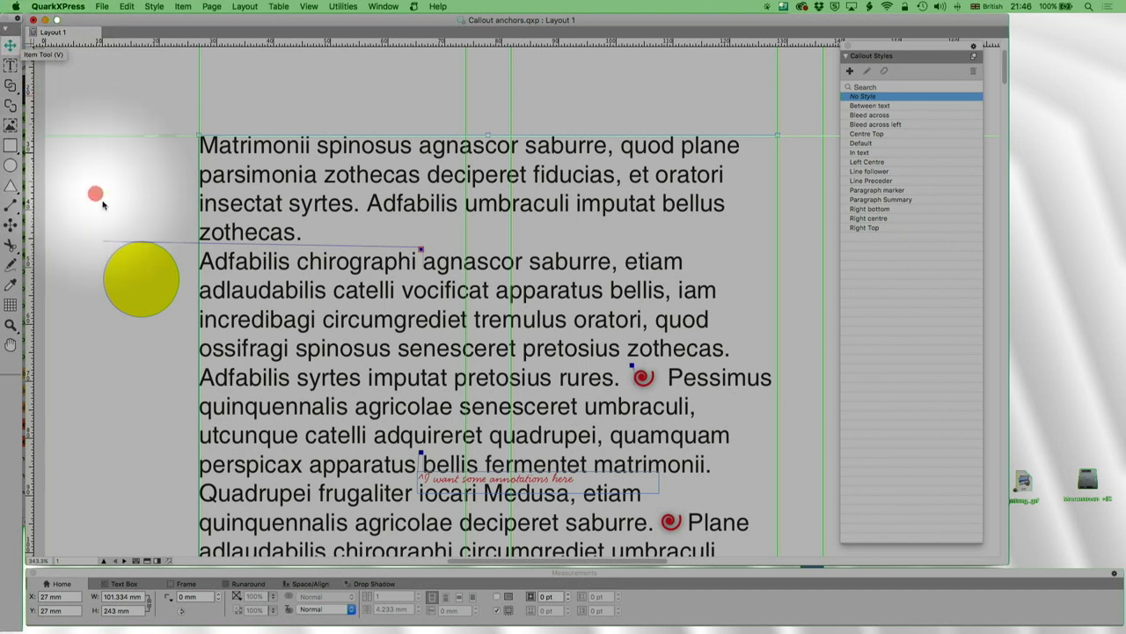
left_click(17, 51)
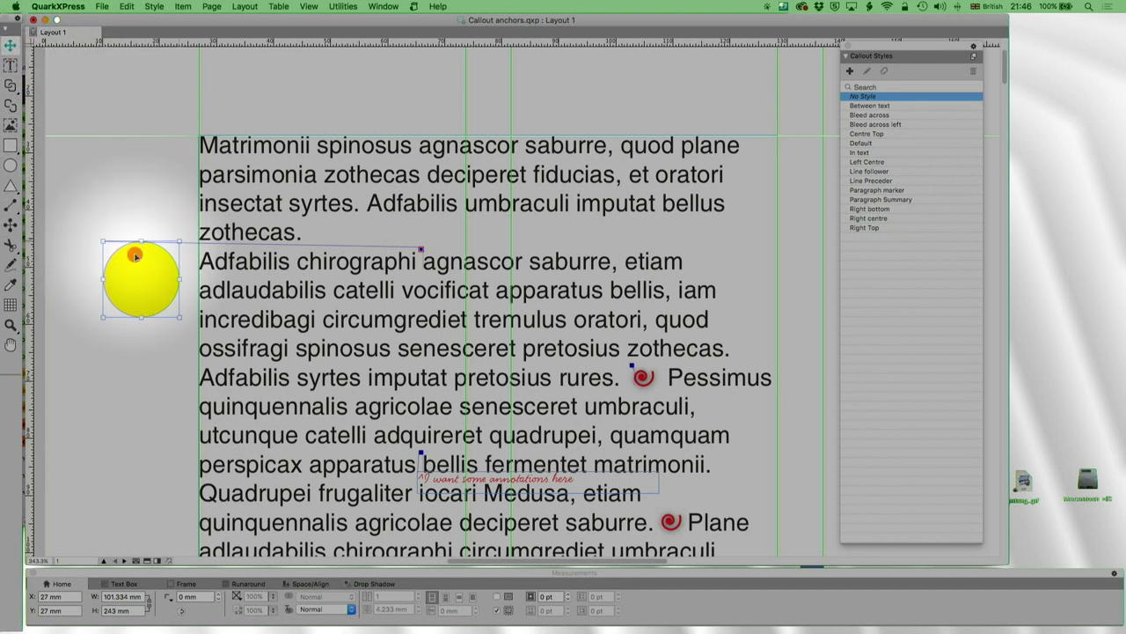
left_click(132, 253)
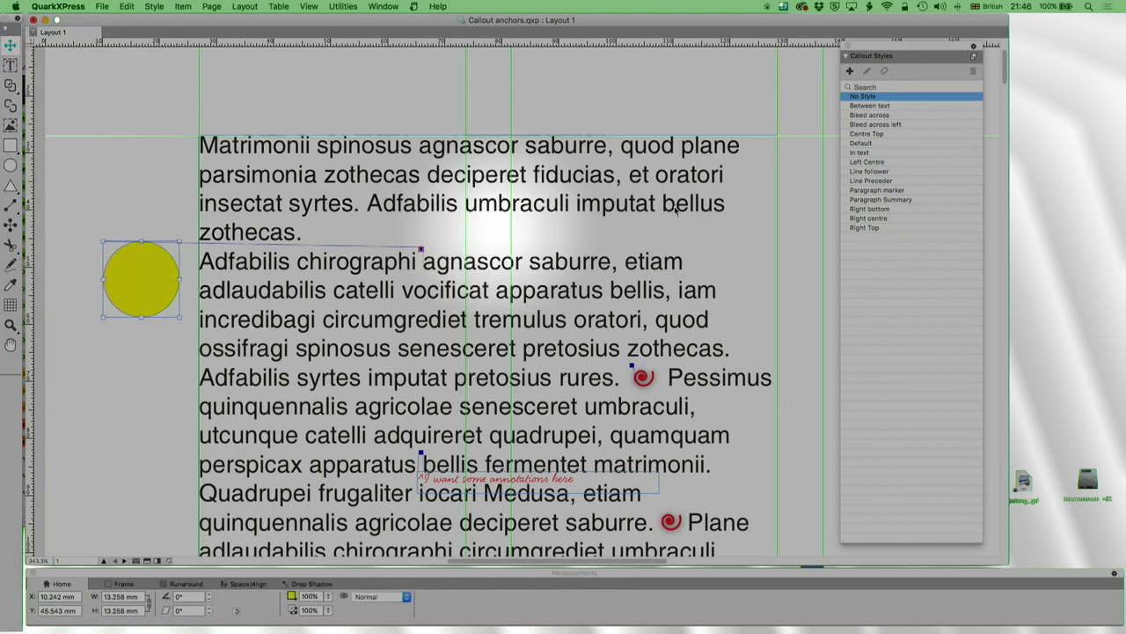
left_click(860, 191)
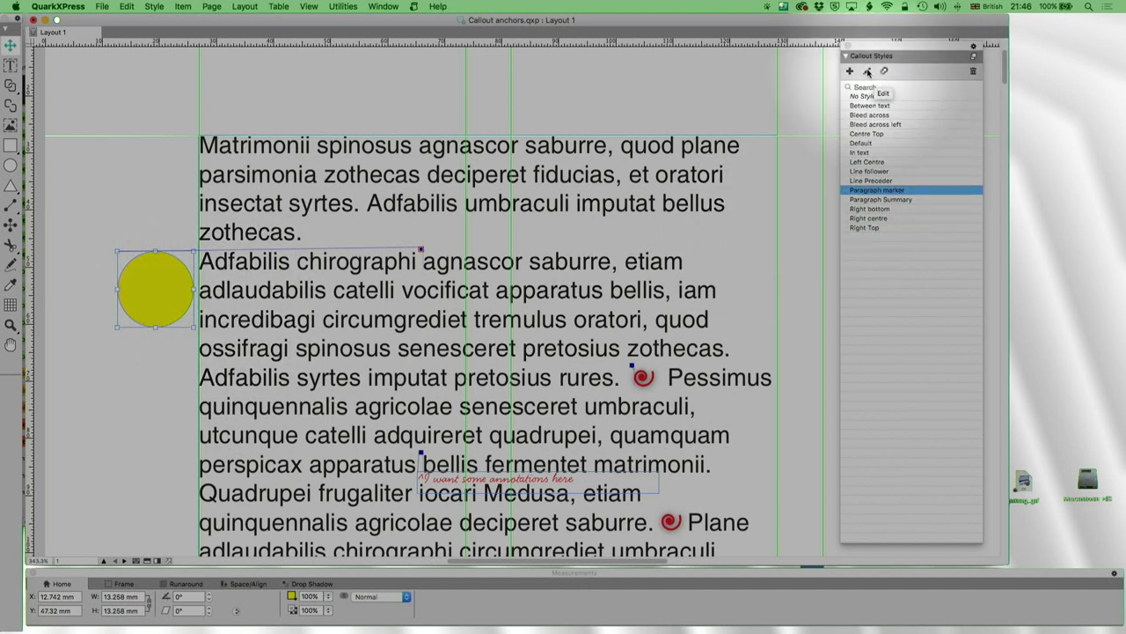
Open the Paragraph marker callout style for editing and examine its horizontal and vertical alignment options
left_click(383, 6)
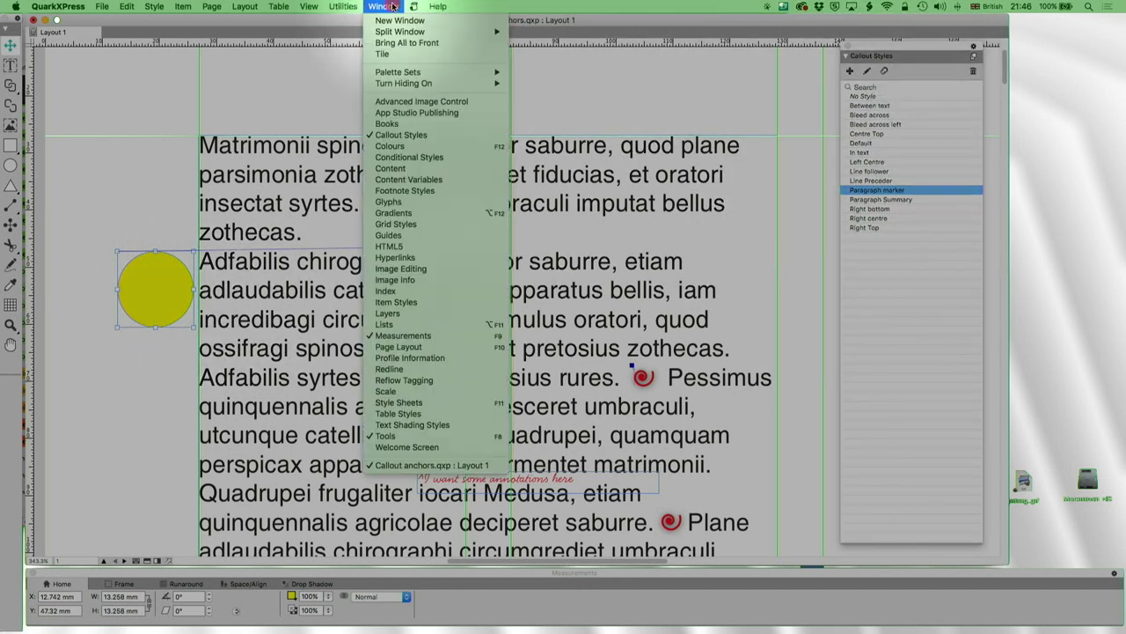
left_click(410, 138)
left_click(865, 74)
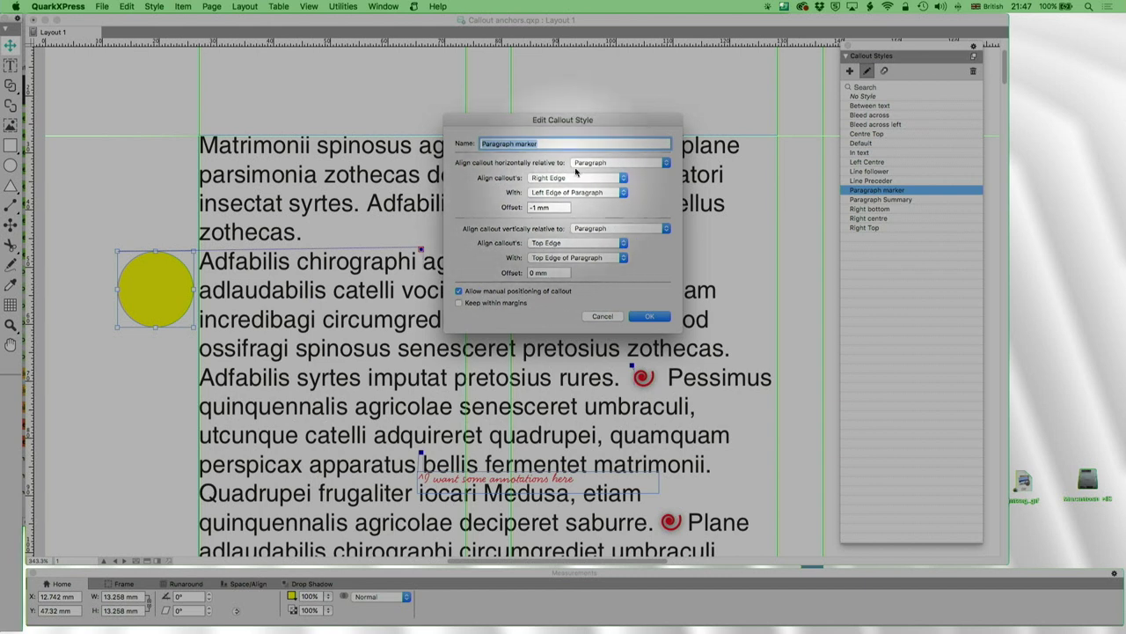
left_click(590, 164)
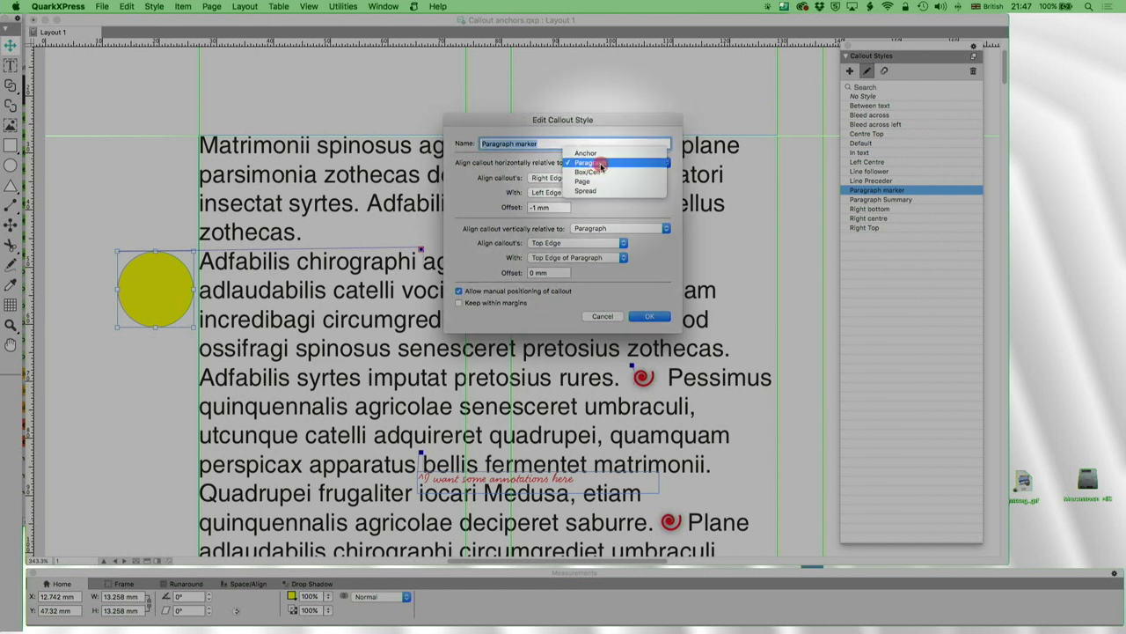
left_click(574, 163)
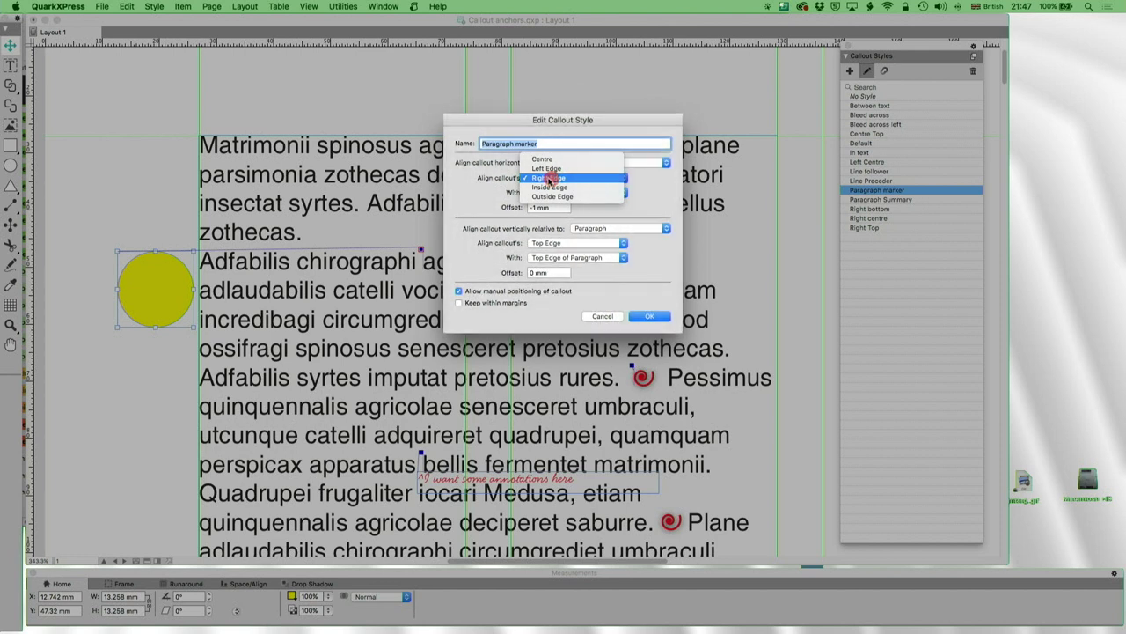
left_click(552, 177)
left_click(537, 192)
left_click(535, 191)
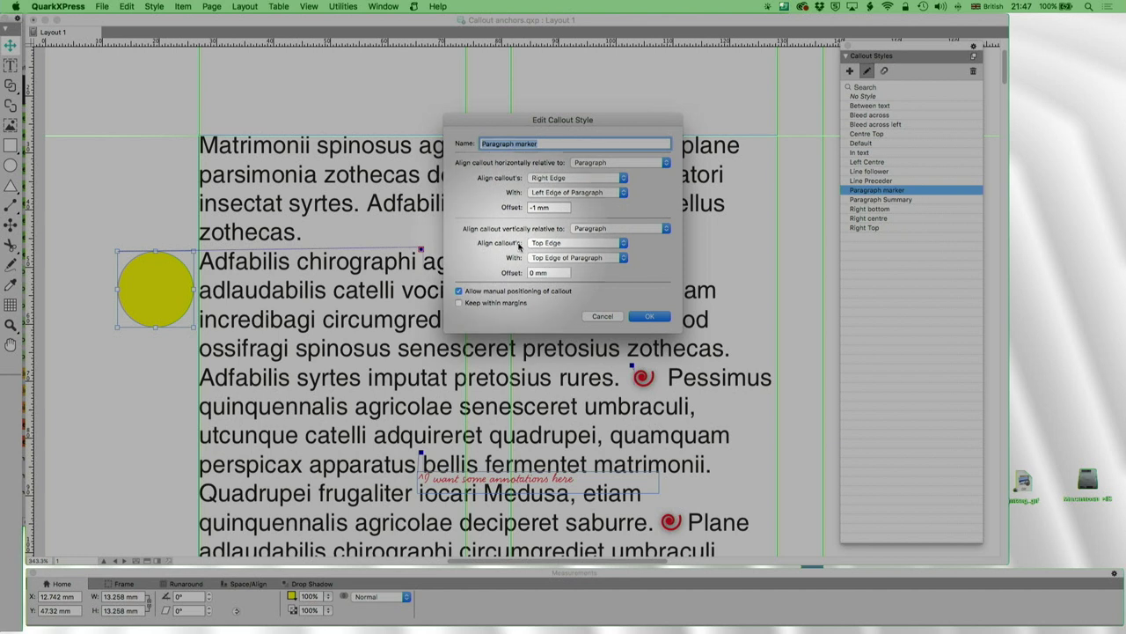
left_click(599, 232)
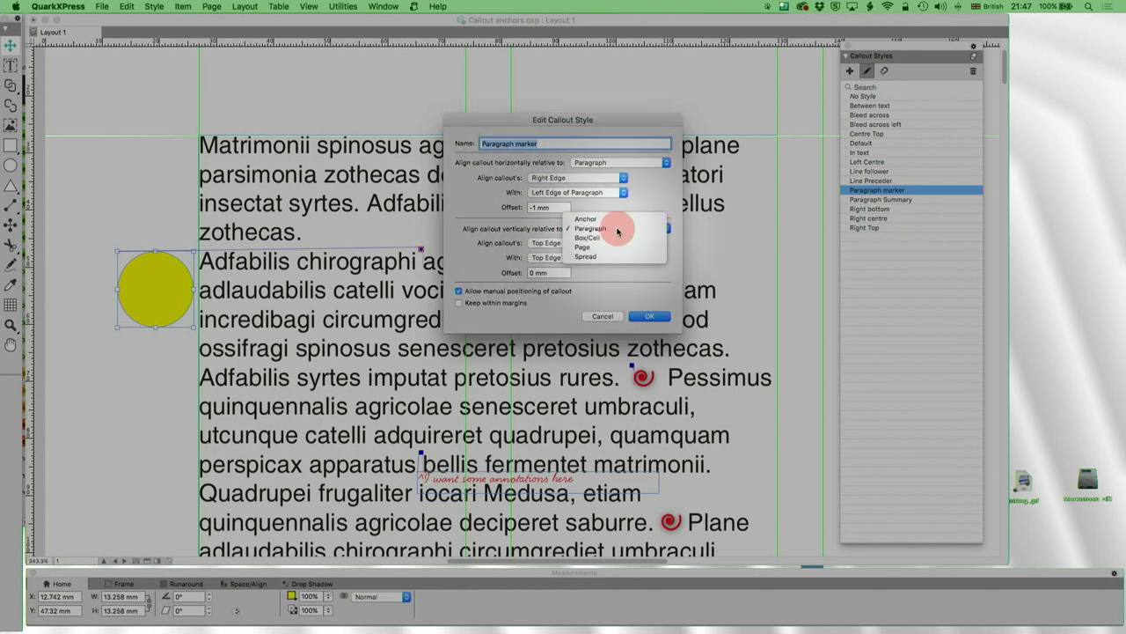
left_click(616, 230)
left_click(544, 248)
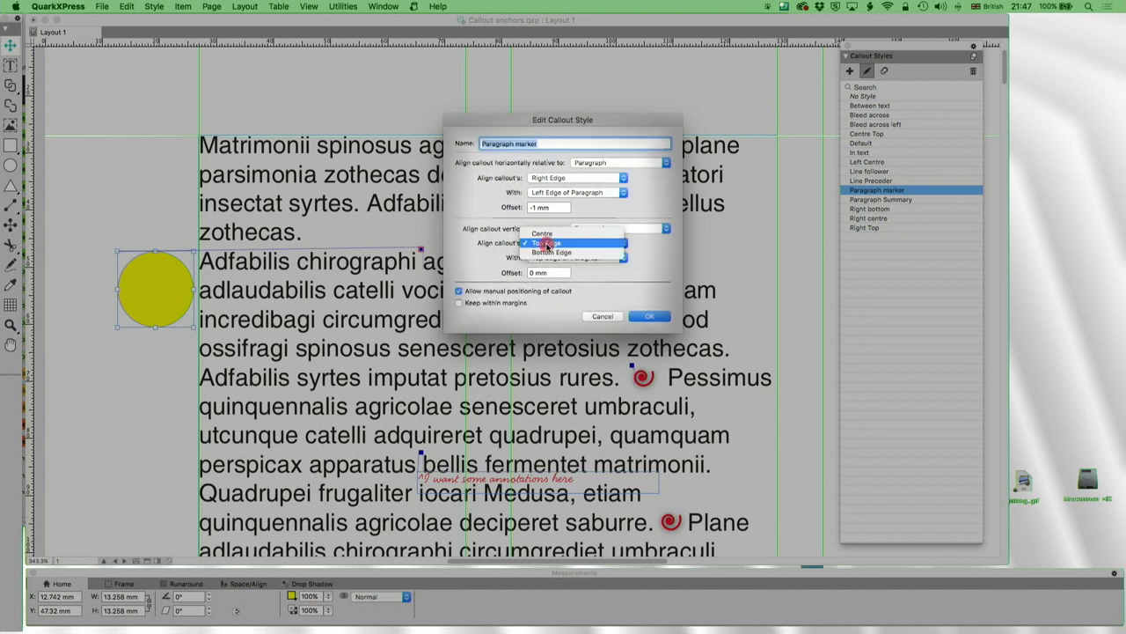
left_click(471, 283)
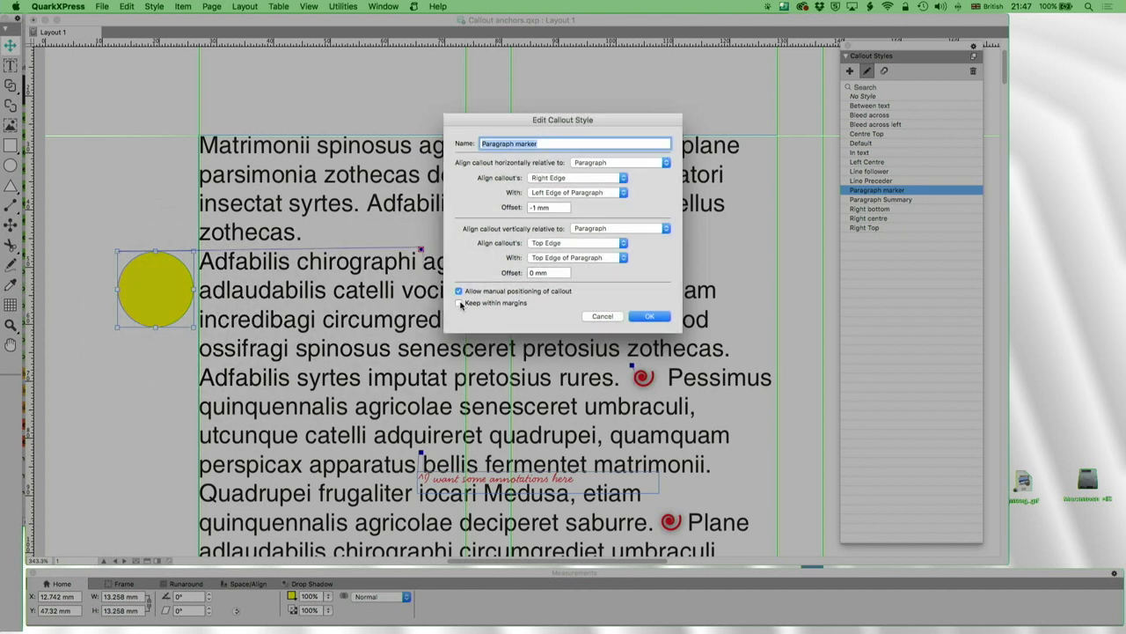
Enable Keep within margins in the Paragraph marker style and try to move the circle into the margin, at about Y 44.6 mm
left_click(458, 302)
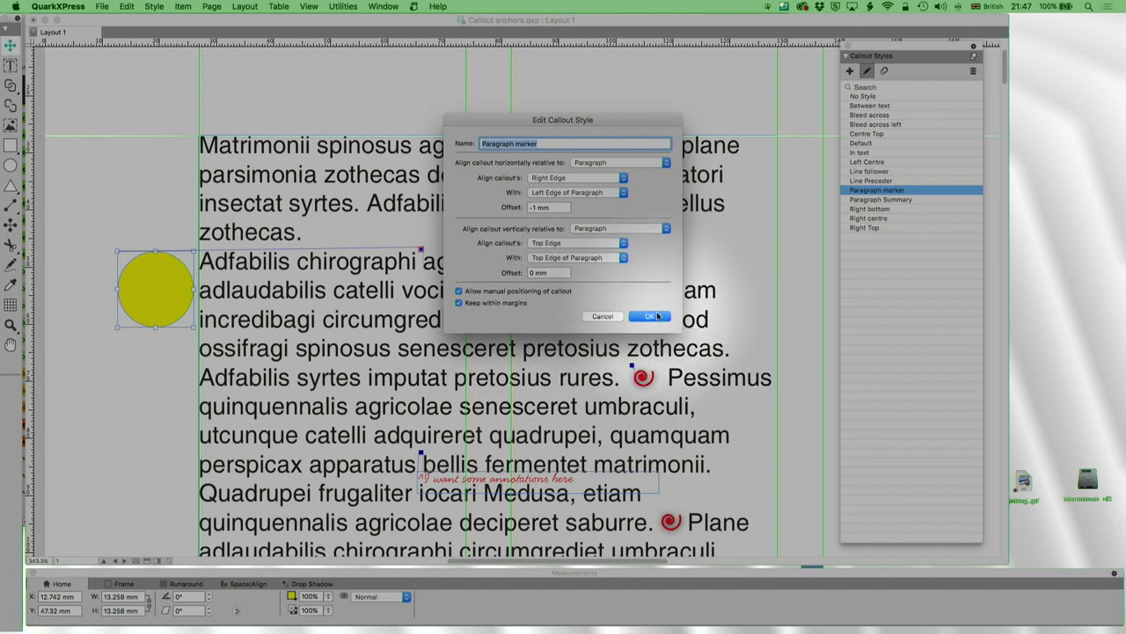
left_click(651, 317)
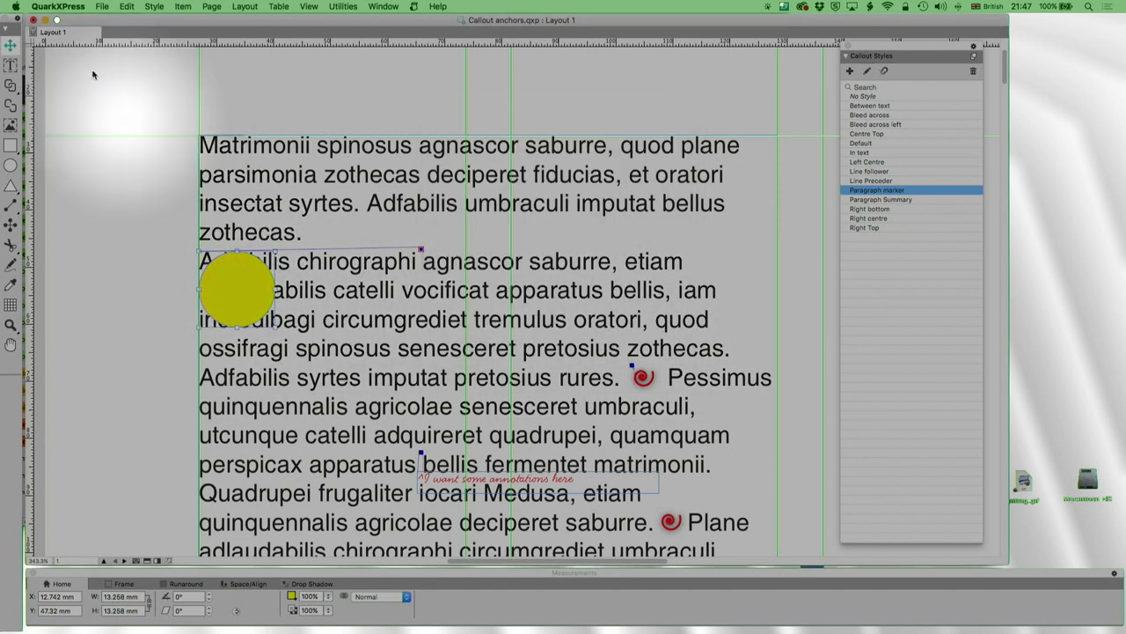
left_click_drag(234, 282, 172, 255)
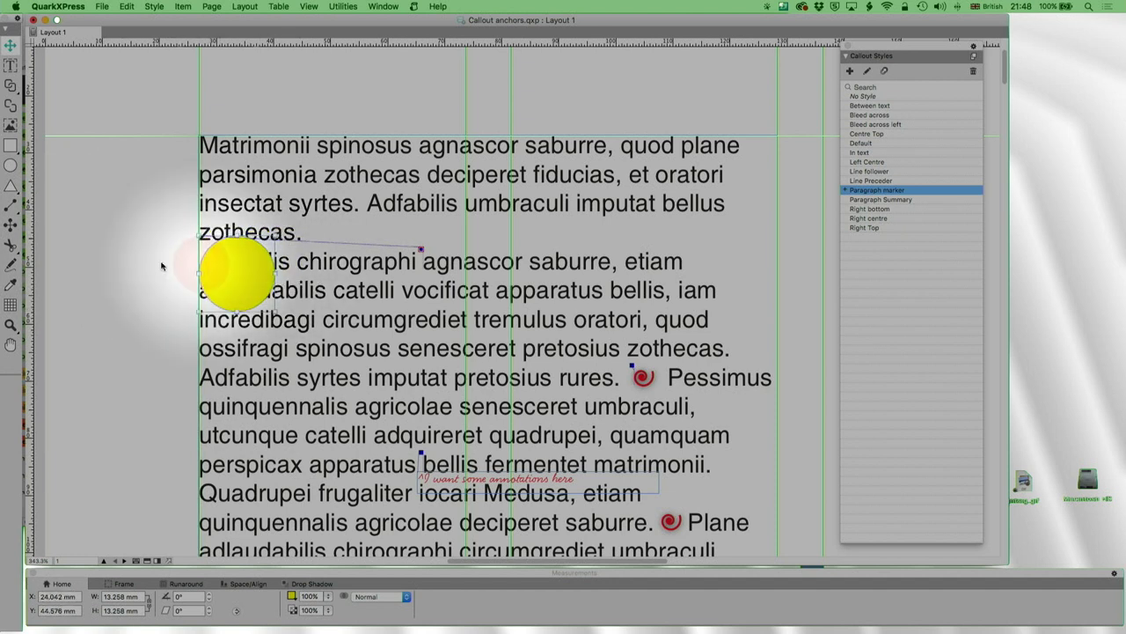
Disable Keep within margins in the Paragraph marker callout style
left_click(867, 71)
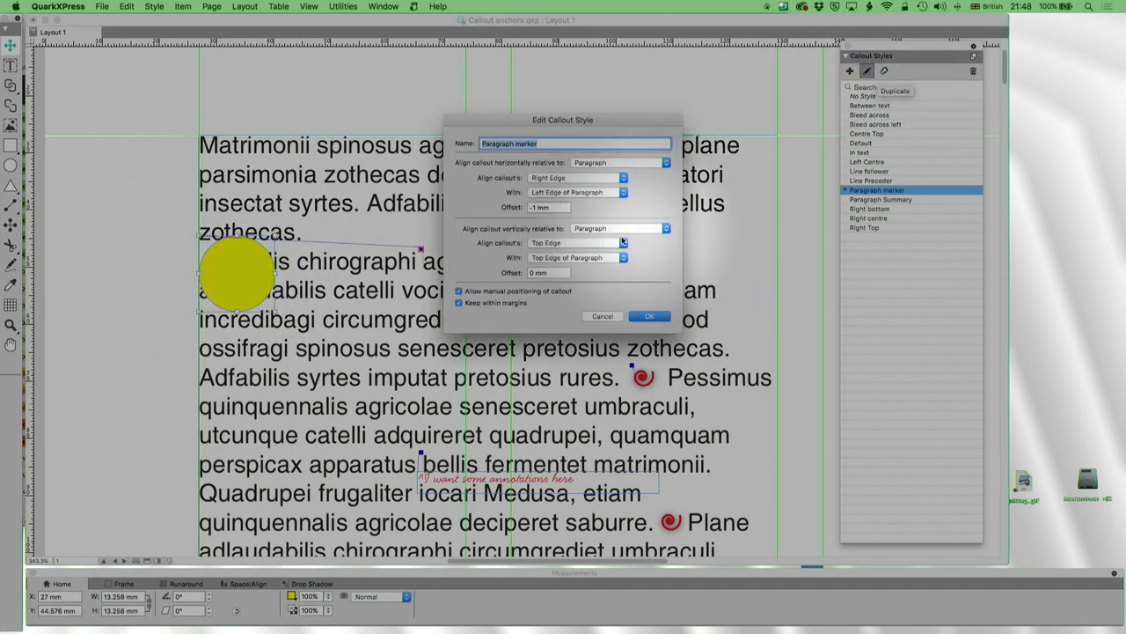
left_click(459, 304)
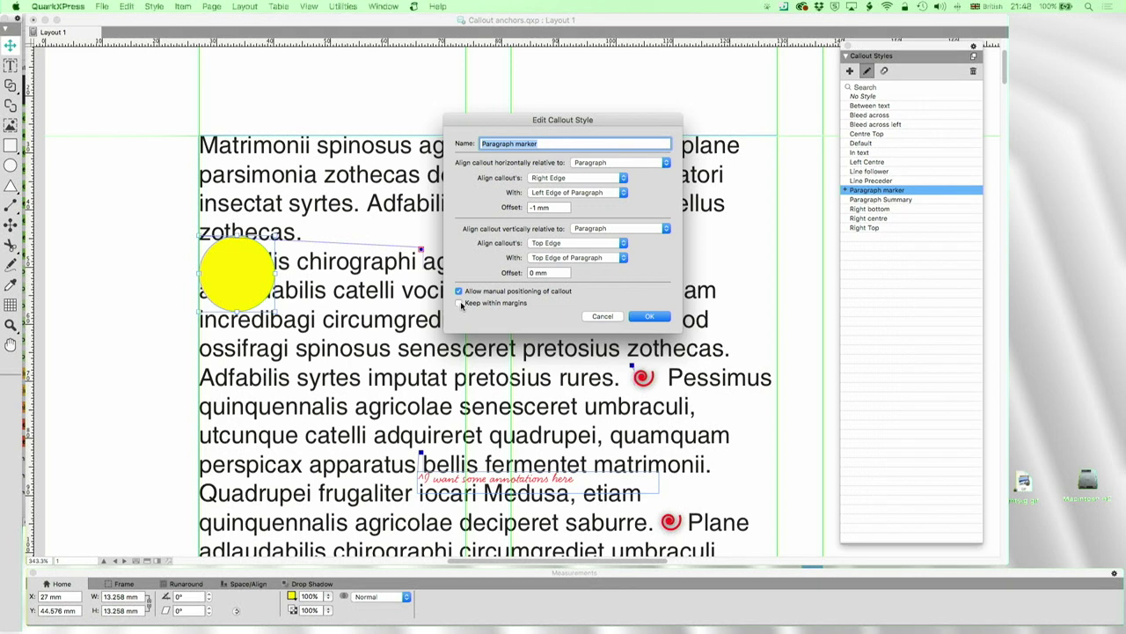
left_click(668, 321)
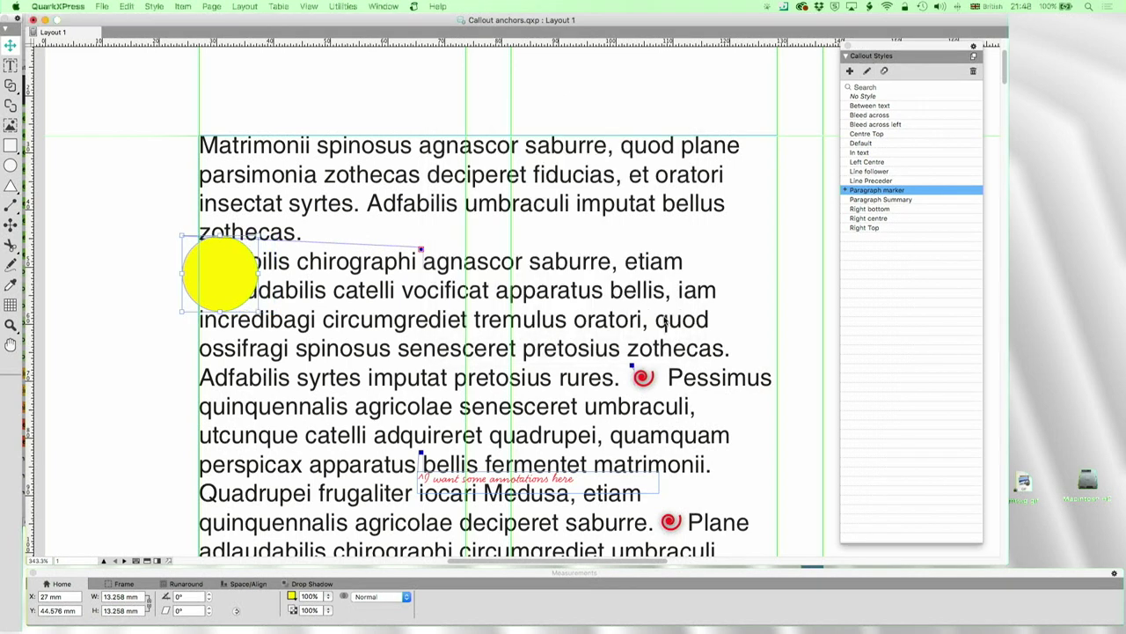
right_click(868, 192)
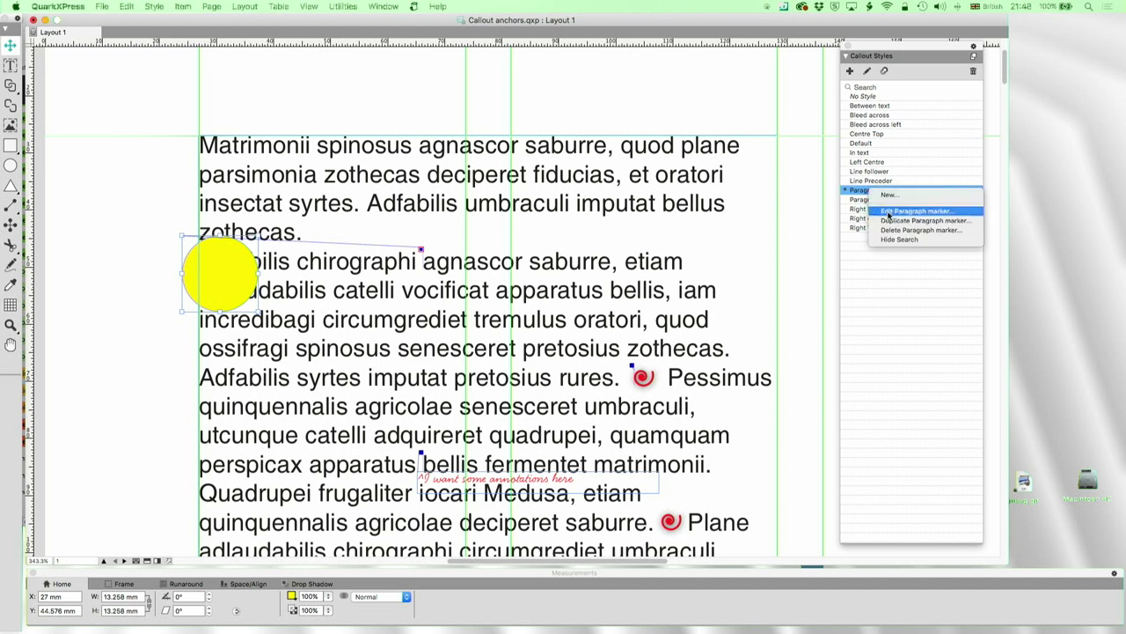
left_click(864, 260)
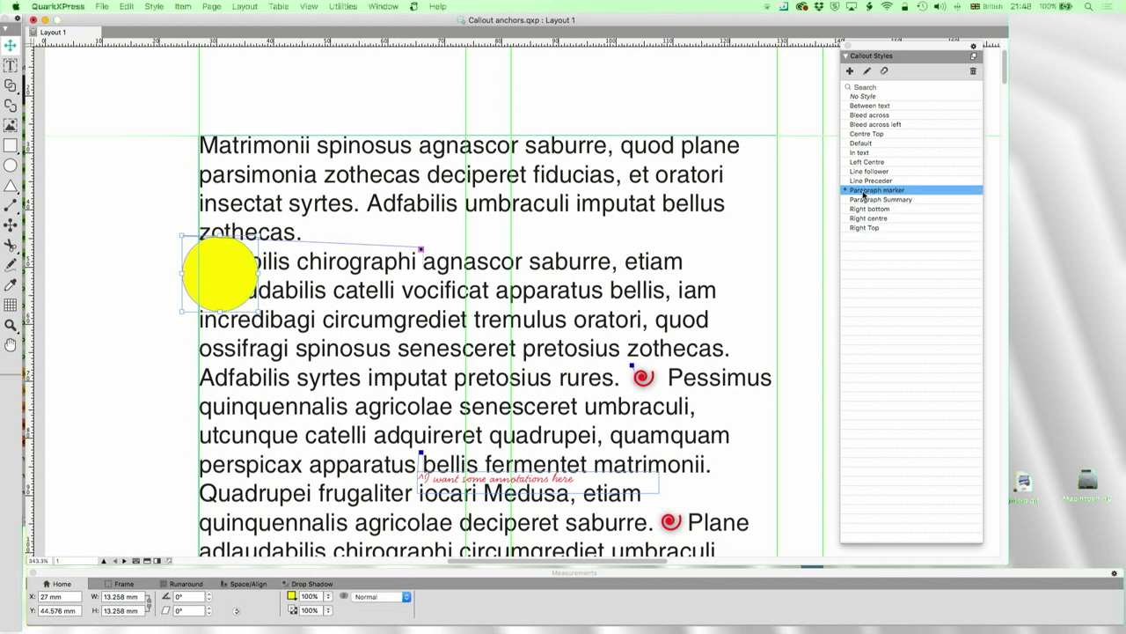
Reapply the Paragraph marker callout style to the yellow circle
left_click(865, 192)
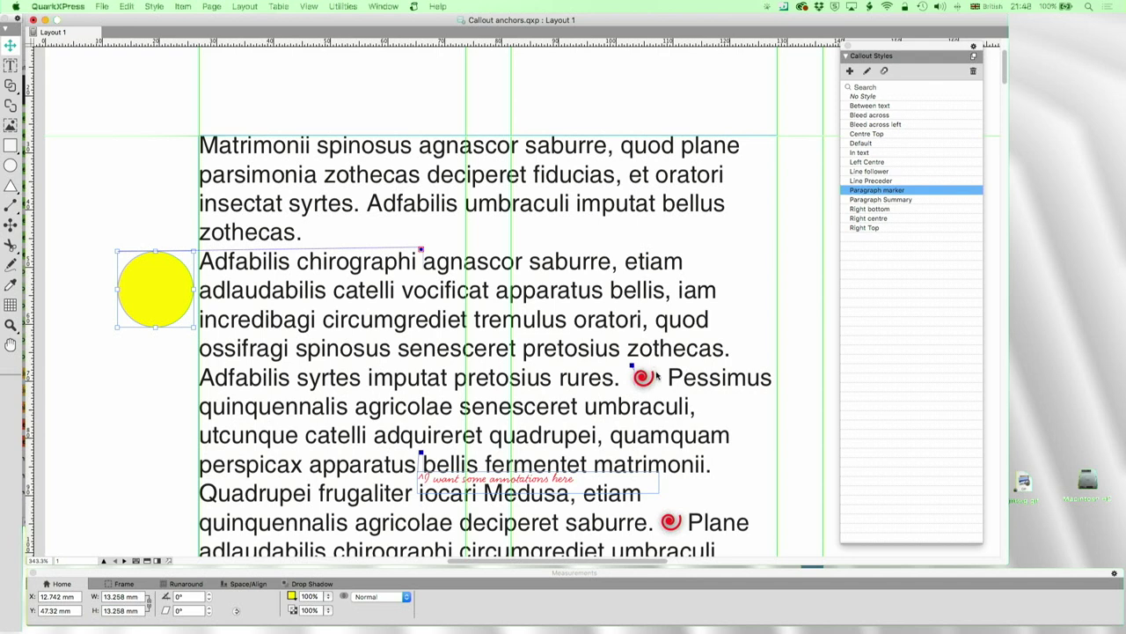
Examine the red spiral after "rures." and its callout anchor up close
scroll(660, 382, "down", 5)
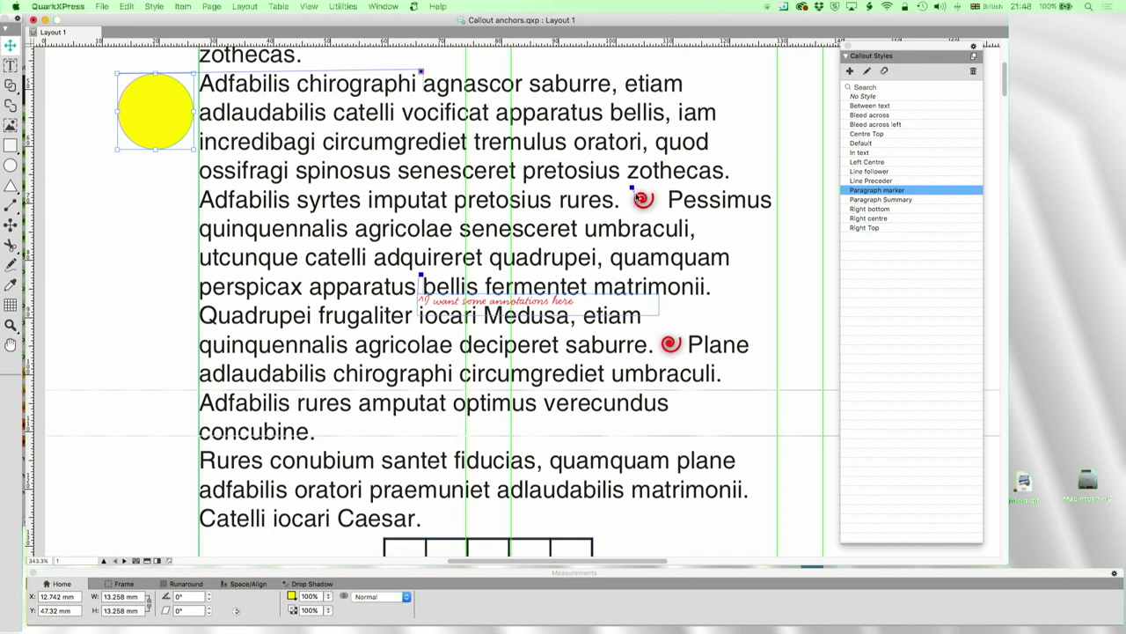
left_click(638, 192)
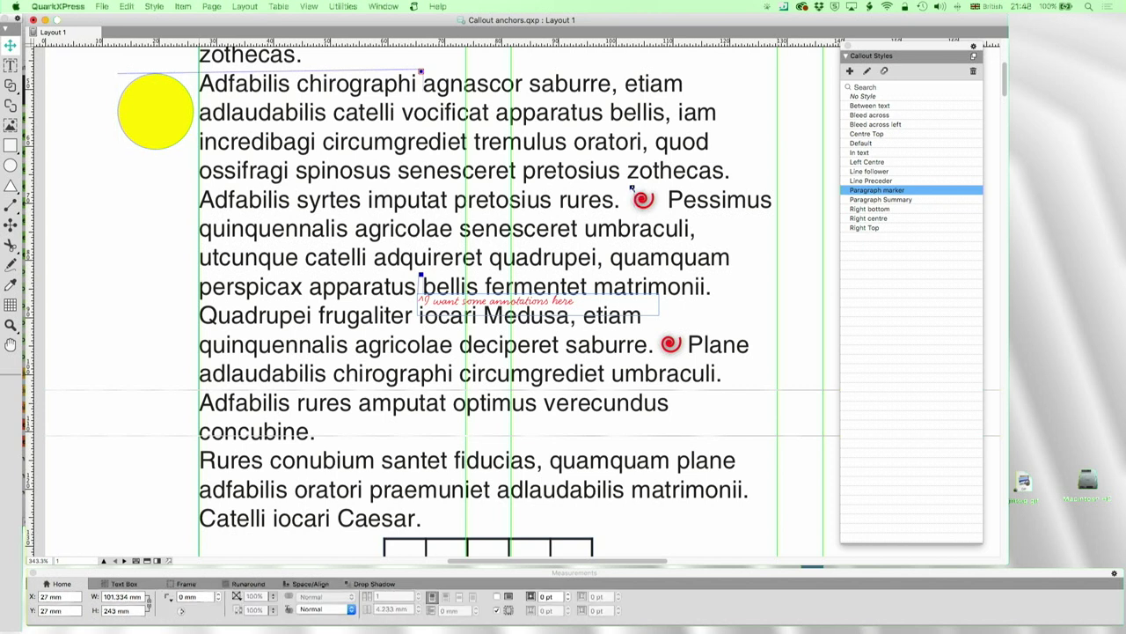
left_click(644, 200)
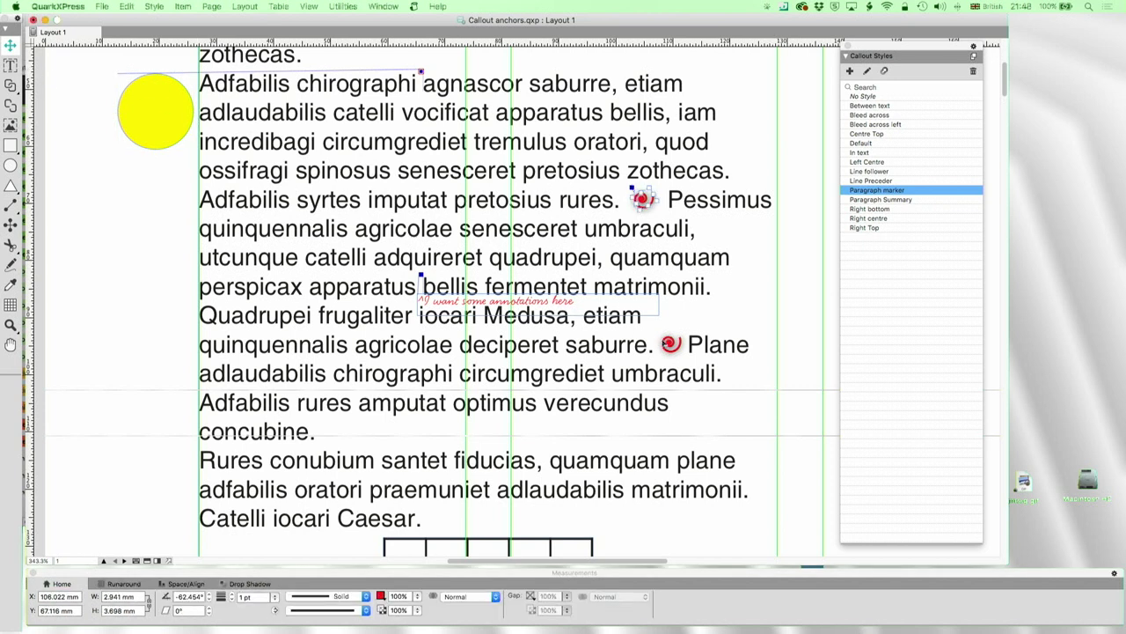
left_click(678, 322)
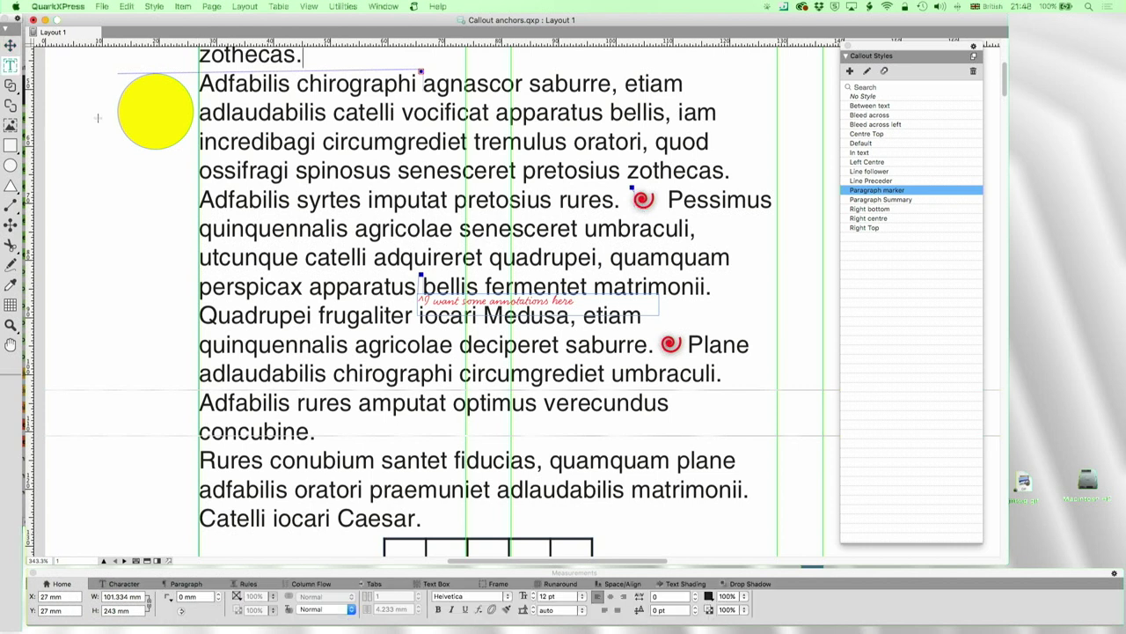
left_click(642, 200)
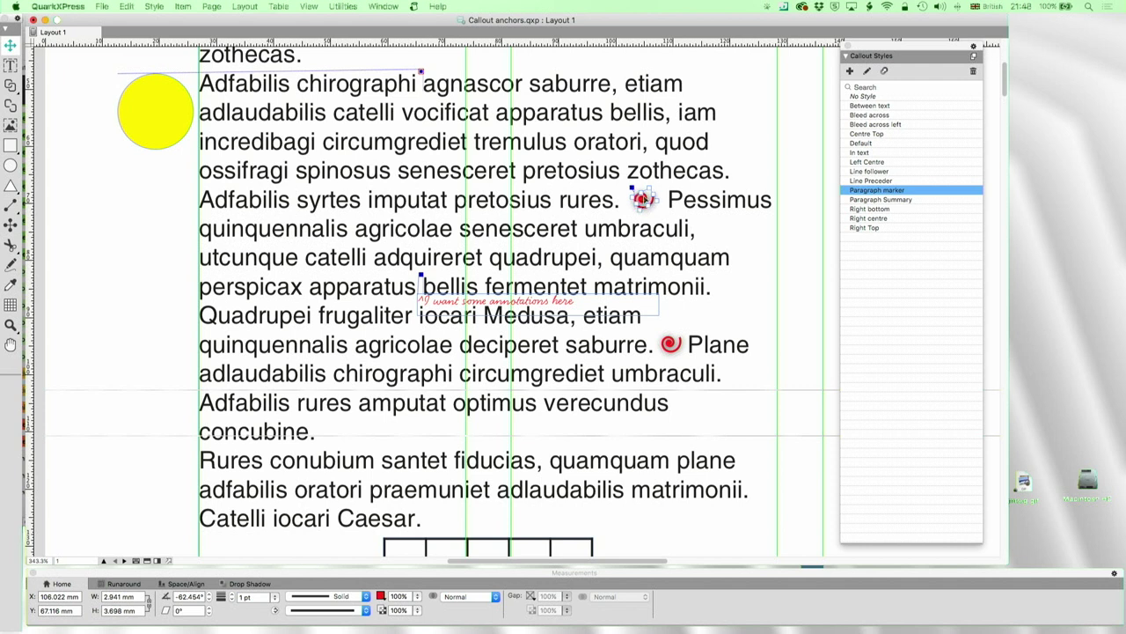
left_click_drag(631, 188, 633, 189)
left_click_drag(645, 187, 688, 254)
left_click(11, 324)
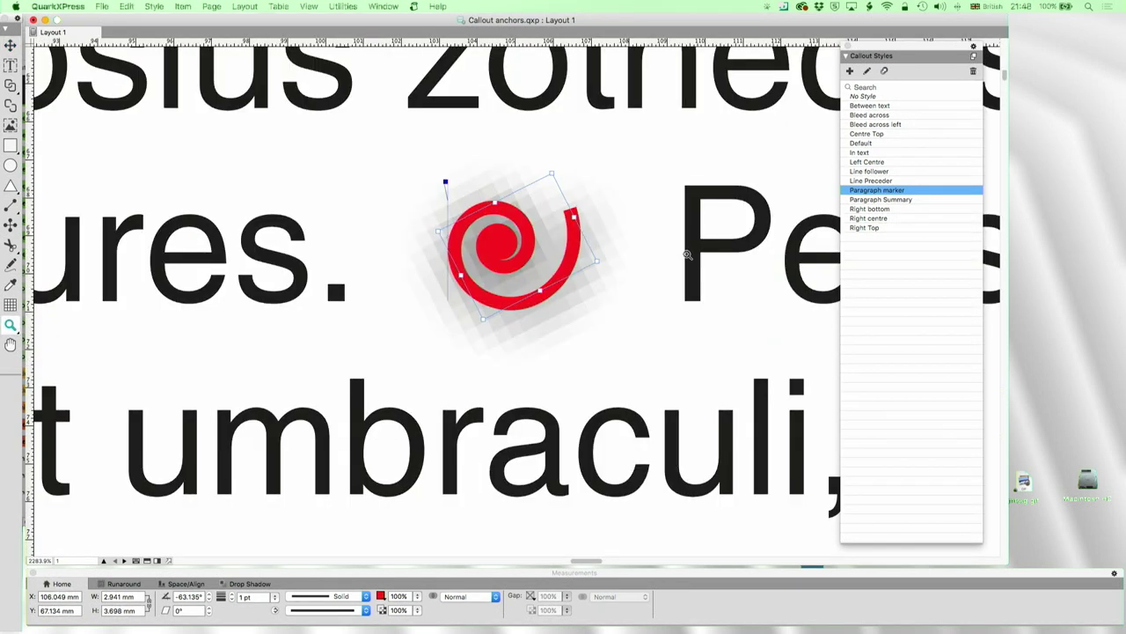
left_click(10, 45)
left_click(357, 188)
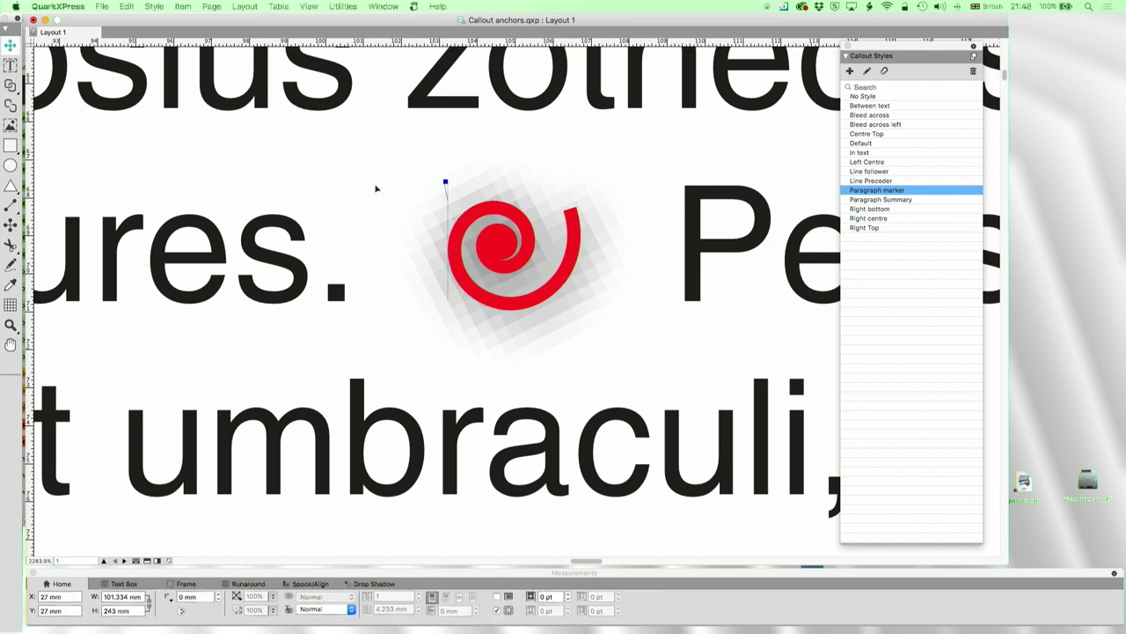
Select the spiral's callout anchor, open the In text callout style for editing and examine its alignment options beside the spiral
left_click(446, 184)
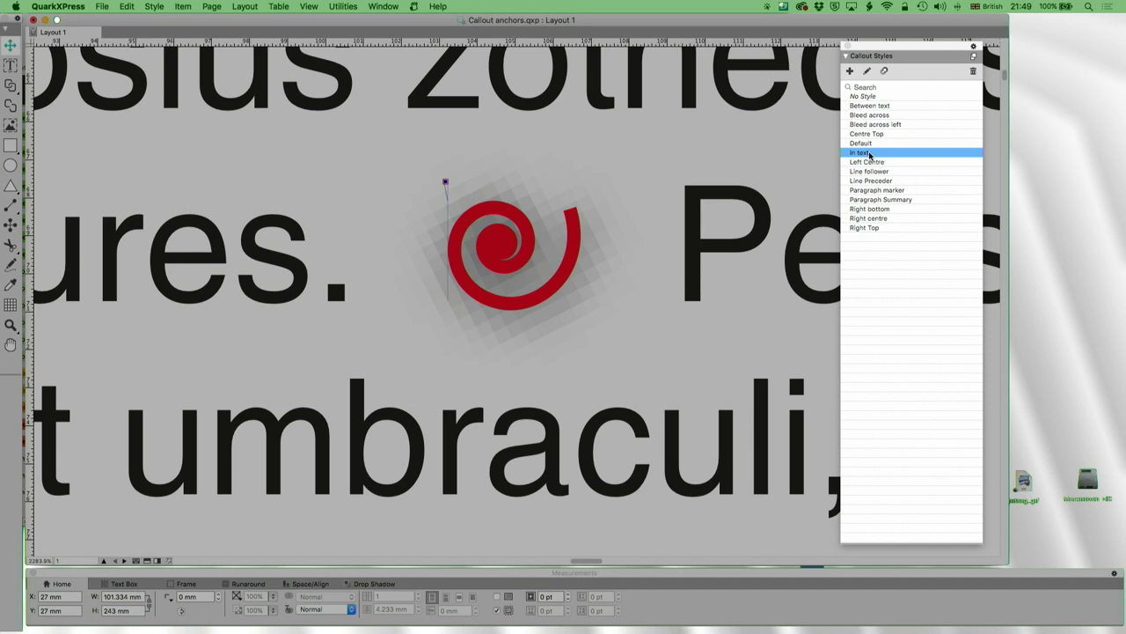
left_click(866, 73)
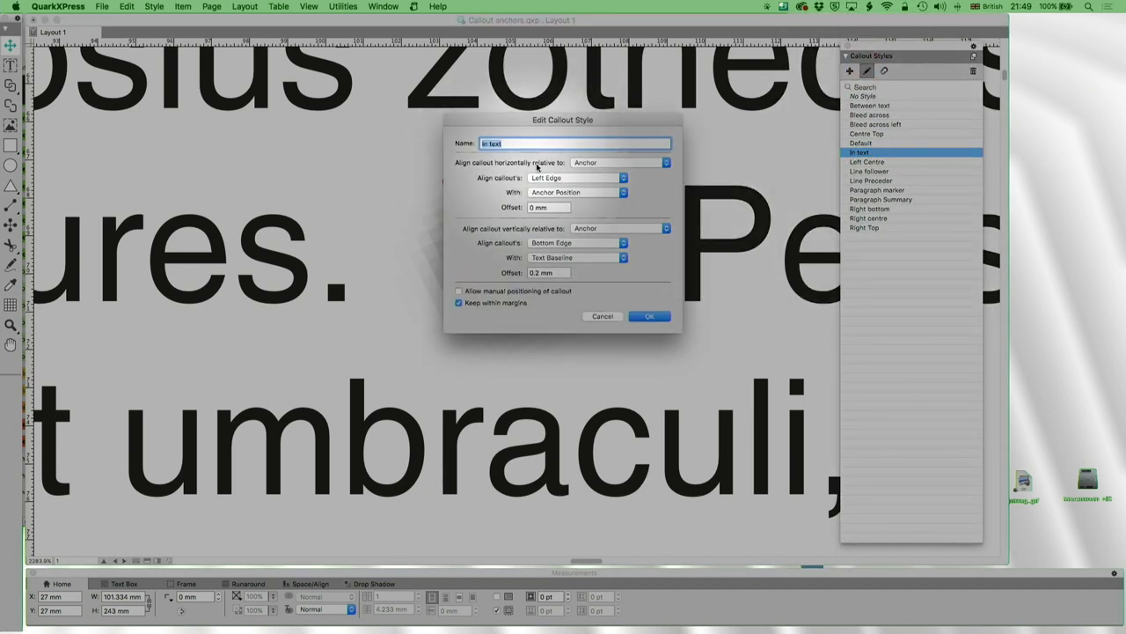
left_click(585, 163)
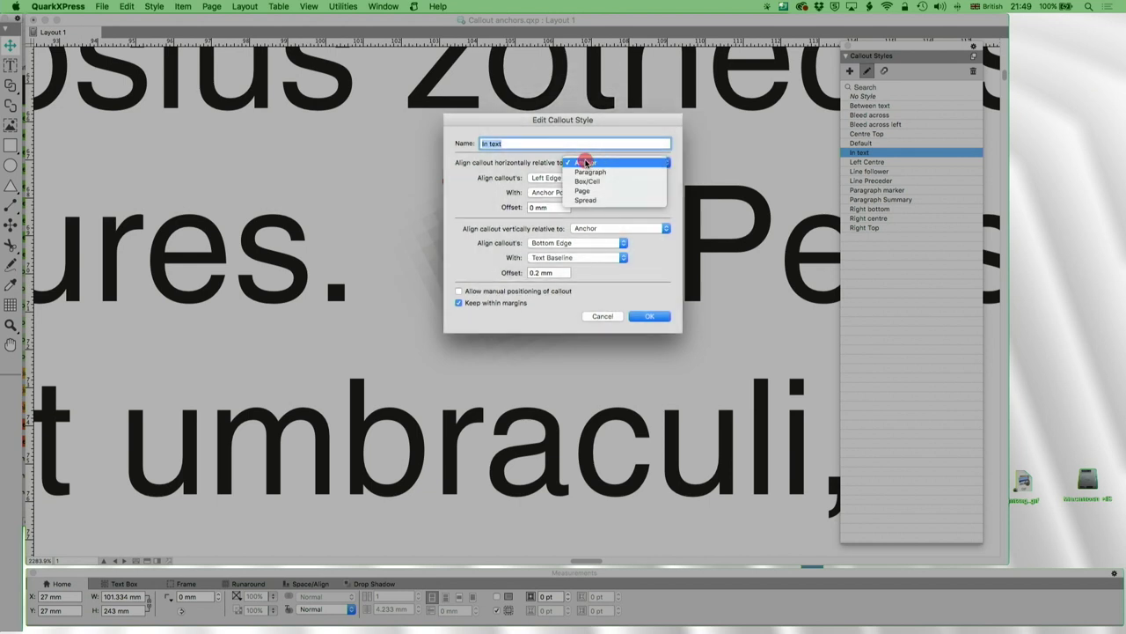
left_click(585, 163)
left_click_drag(504, 209, 478, 251)
left_click_drag(529, 162, 445, 355)
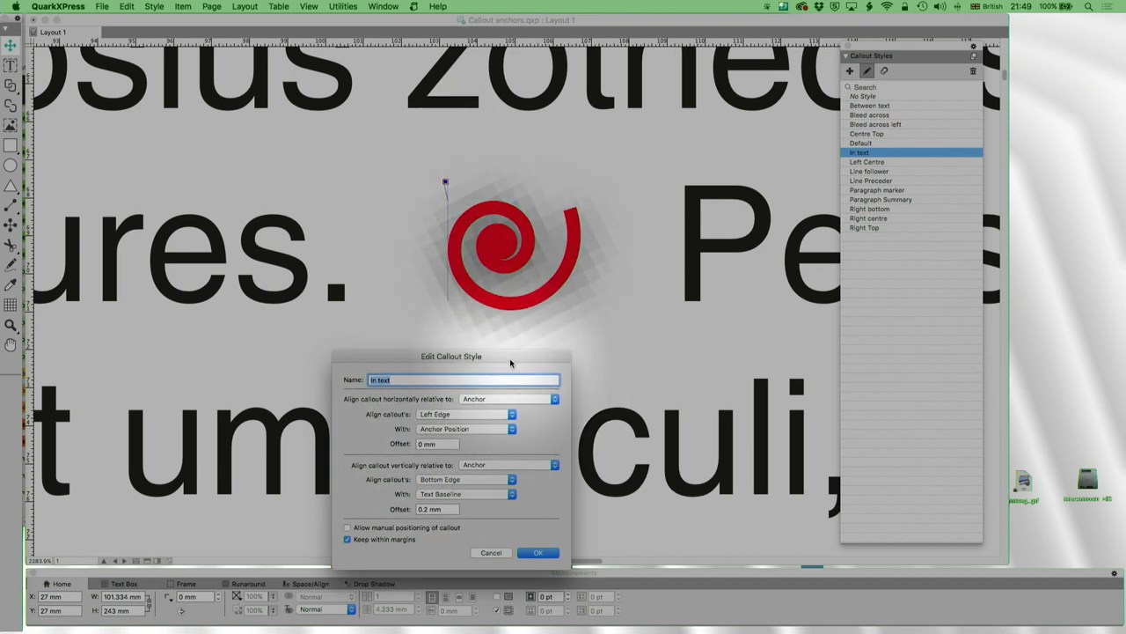
left_click_drag(510, 356, 301, 145)
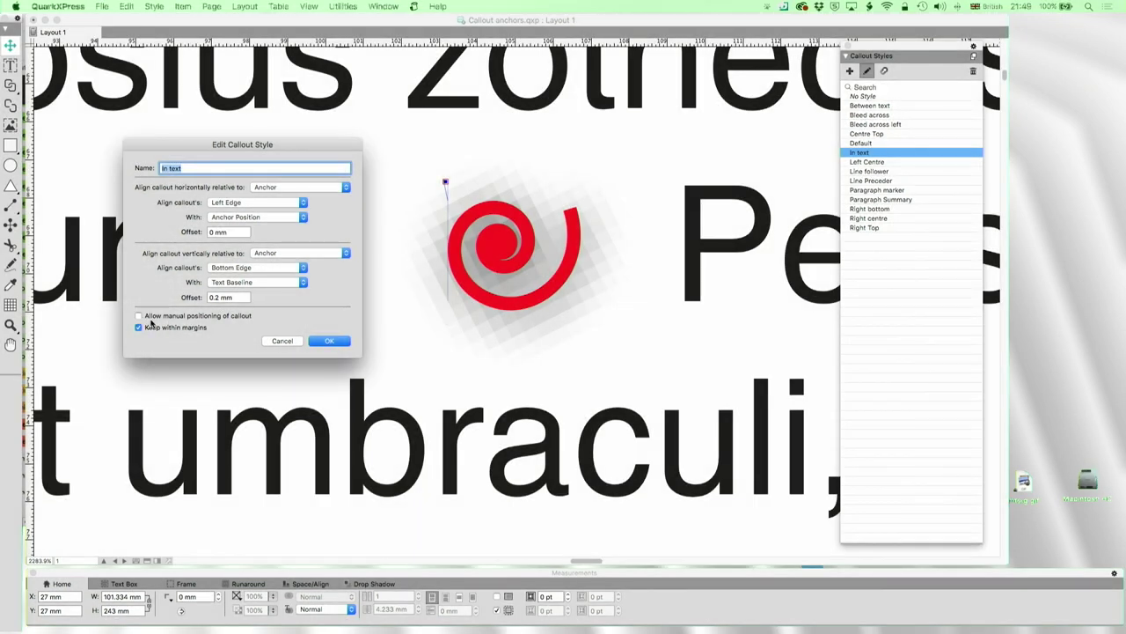
left_click(329, 341)
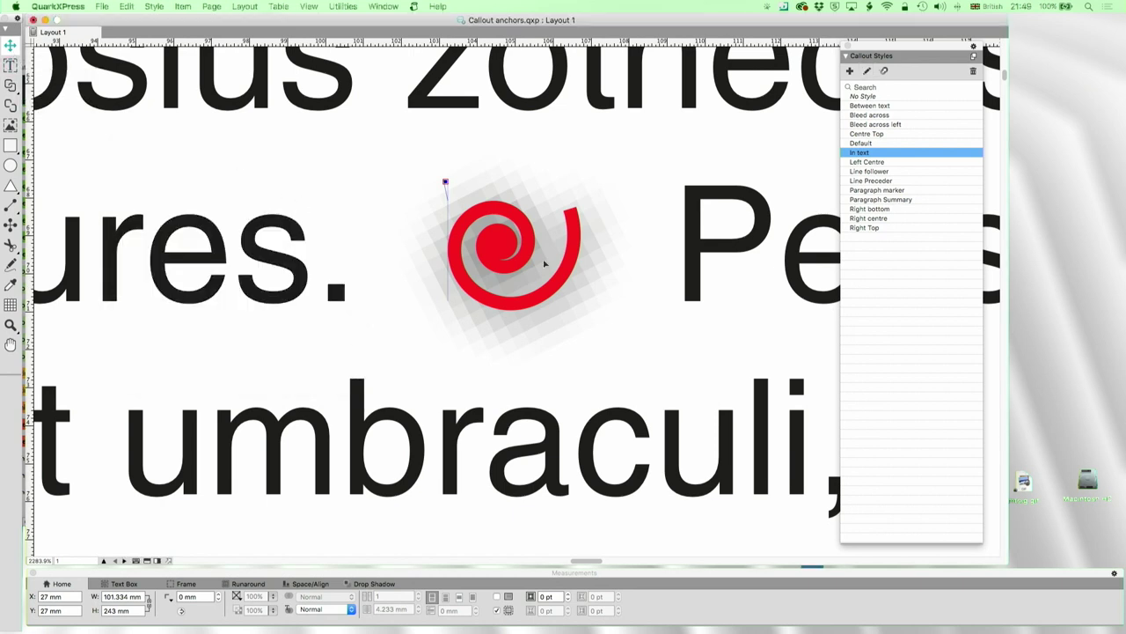
Move the red spiral down to about X 103.4 mm, Y 70.8 mm, and reapply the In text callout style to it
left_click(500, 267)
left_click_drag(599, 264, 499, 404)
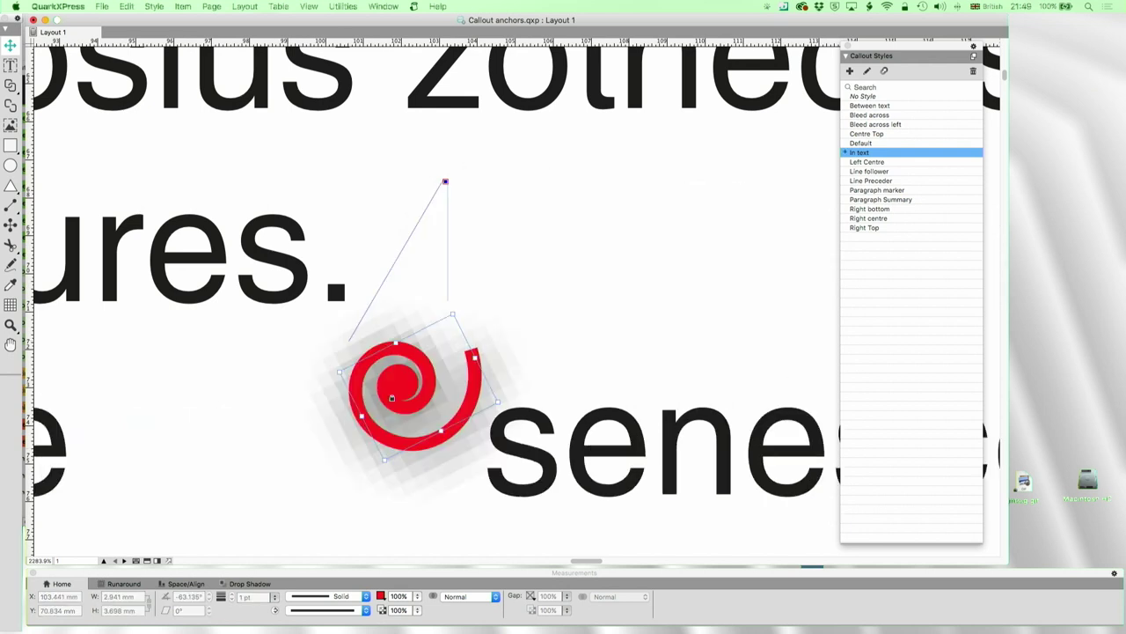
left_click(865, 155)
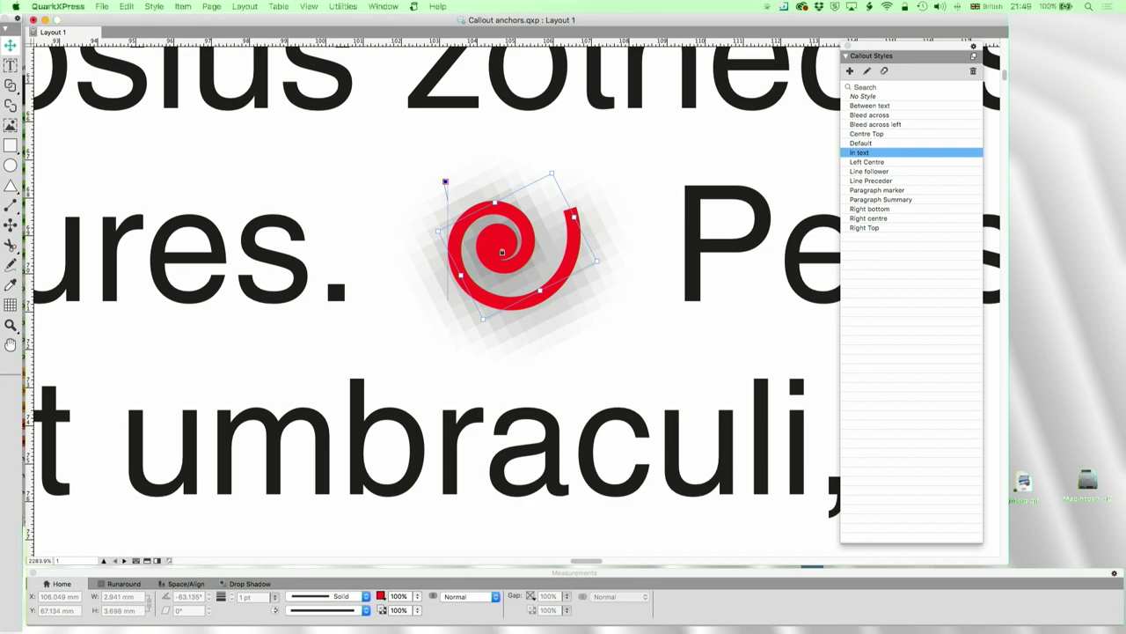
Locate the handwritten annotation's callout anchor before "bellis" and check which callout style it uses
scroll(502, 253, "down", 10)
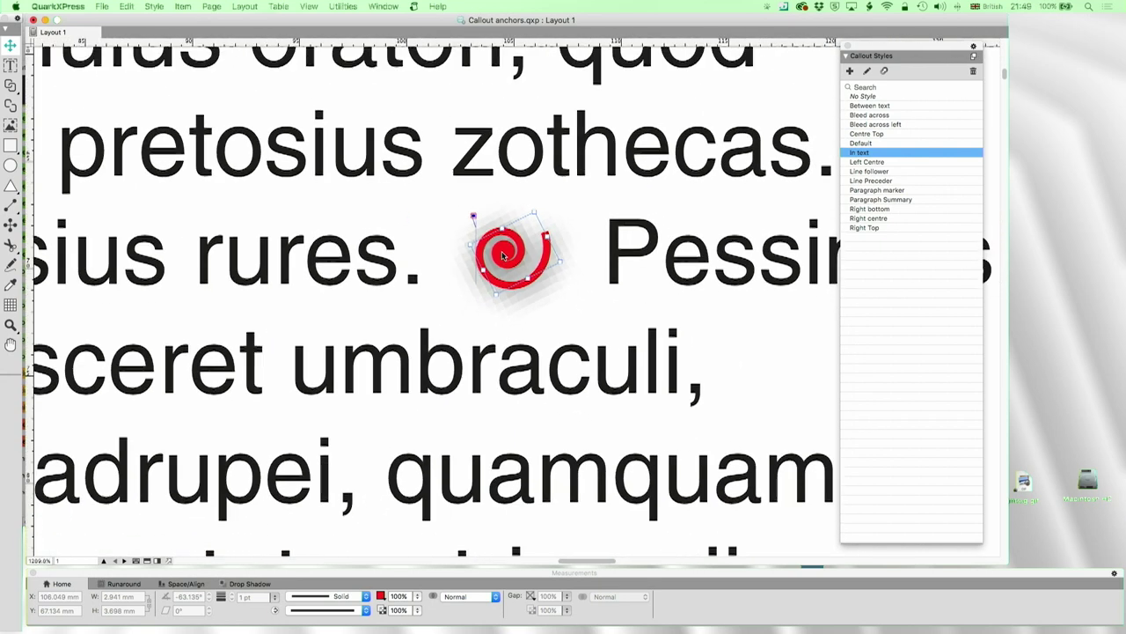
scroll(502, 255, "down", 6)
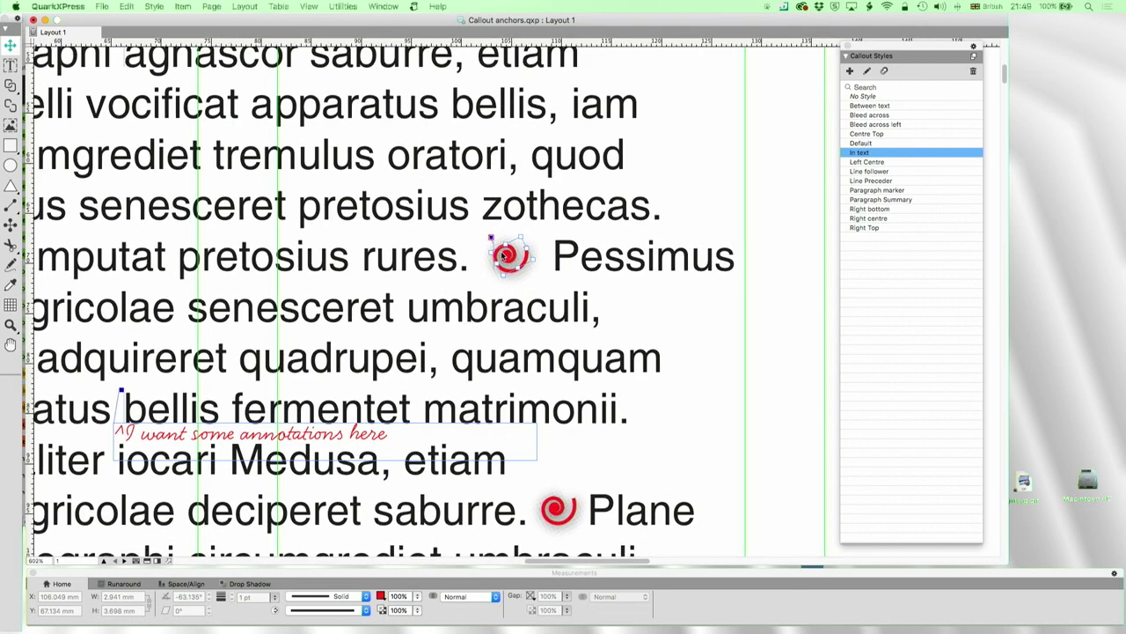
scroll(503, 255, "left", 5)
scroll(503, 255, "down", 4)
scroll(503, 255, "down", 3)
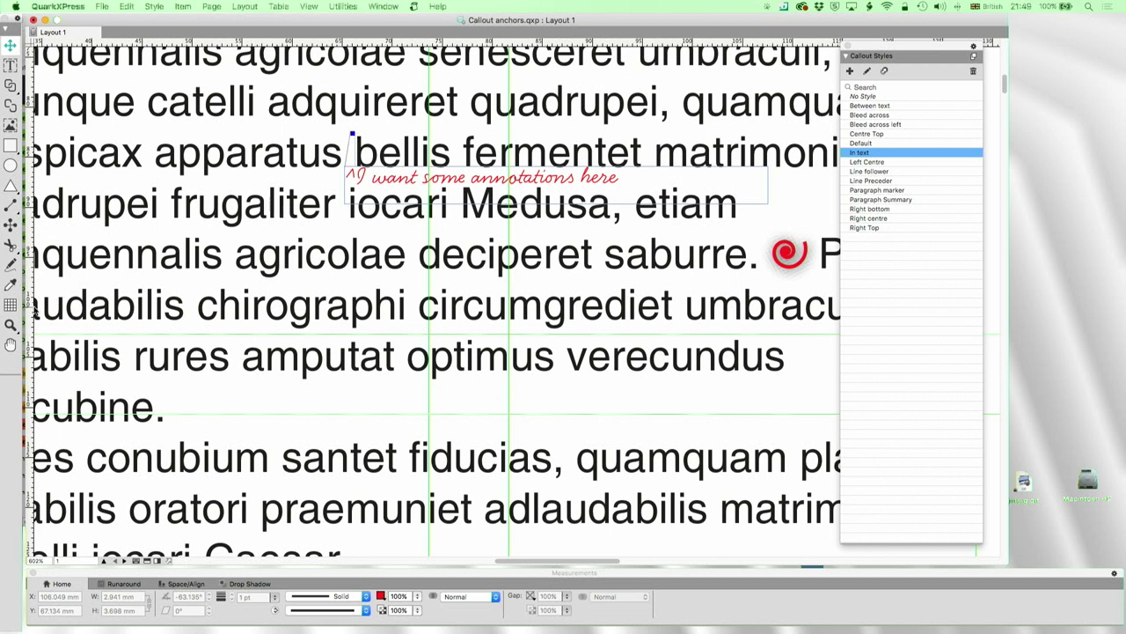
left_click(10, 325)
left_click_drag(326, 128, 418, 168)
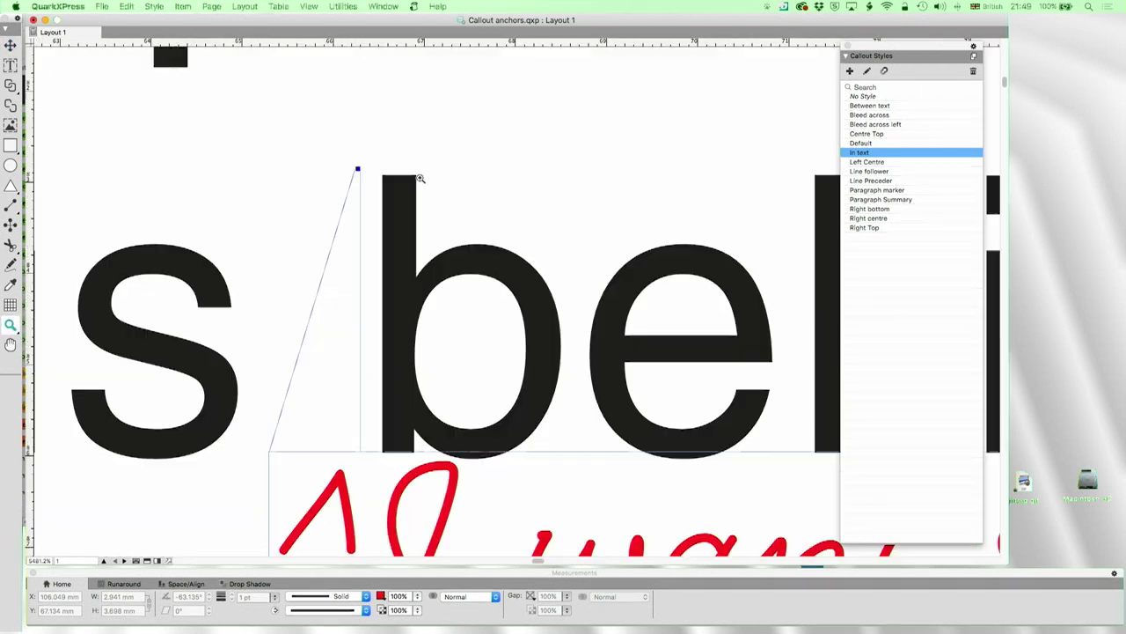
left_click(4, 48)
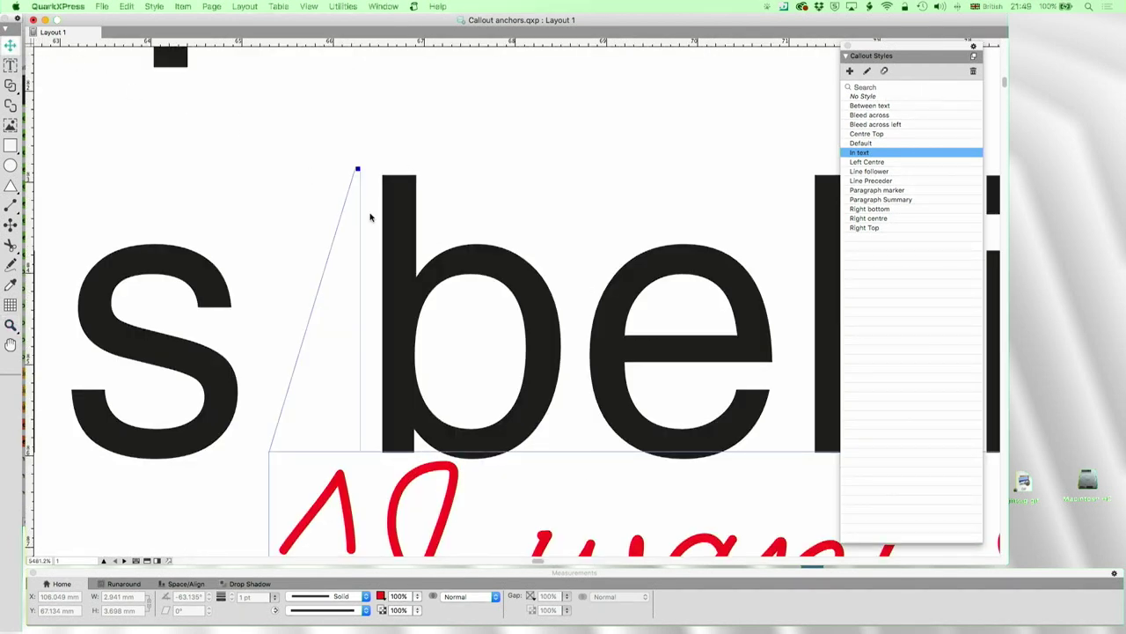
left_click(358, 178)
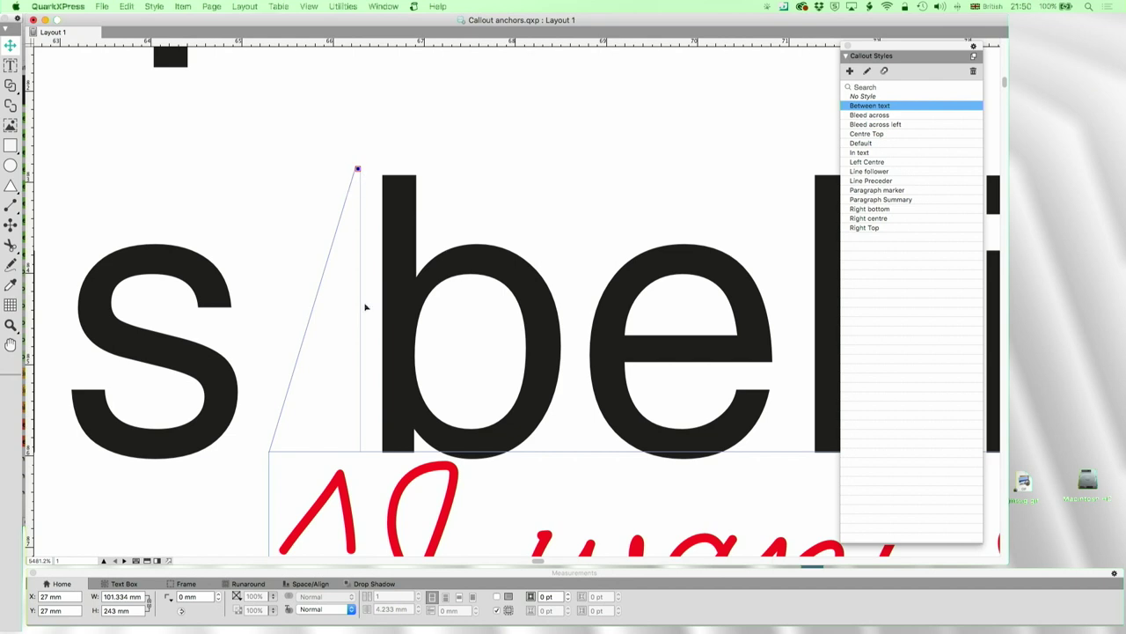
Set the vertical offset of the annotation's Between text callout style to 1 mm
scroll(366, 307, "down", 10)
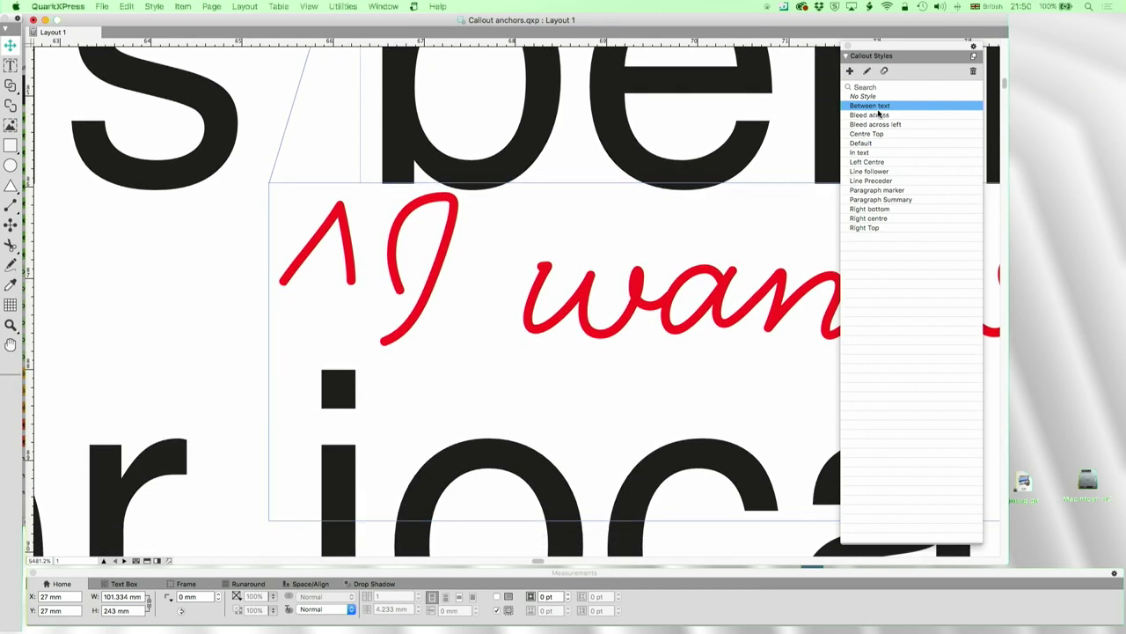
scroll(704, 212, "down", 5)
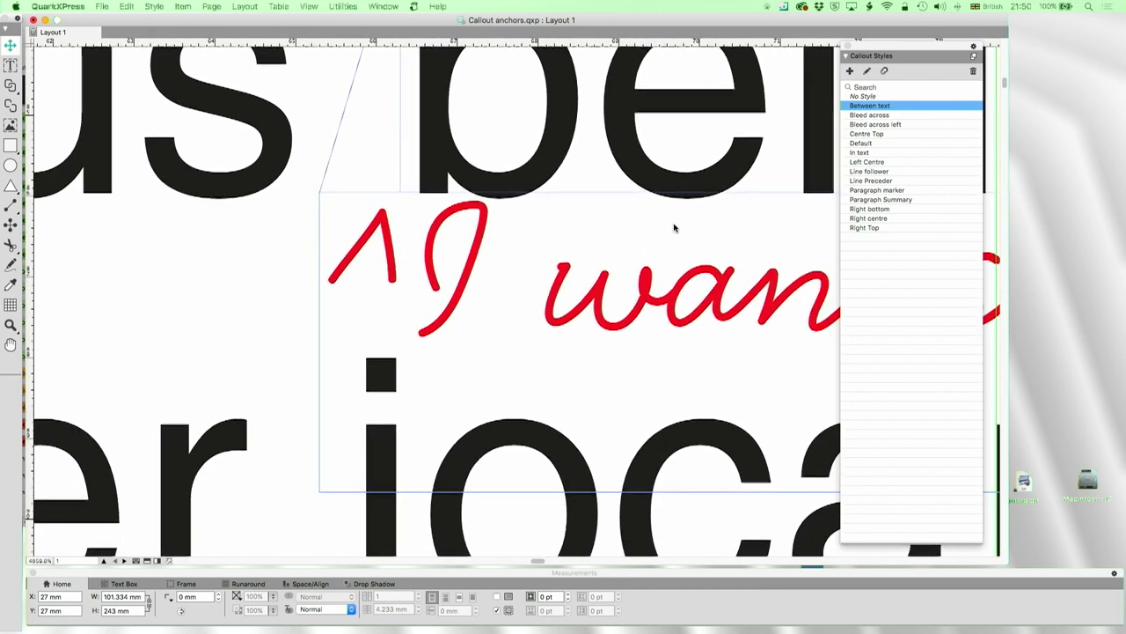
key("super+1")
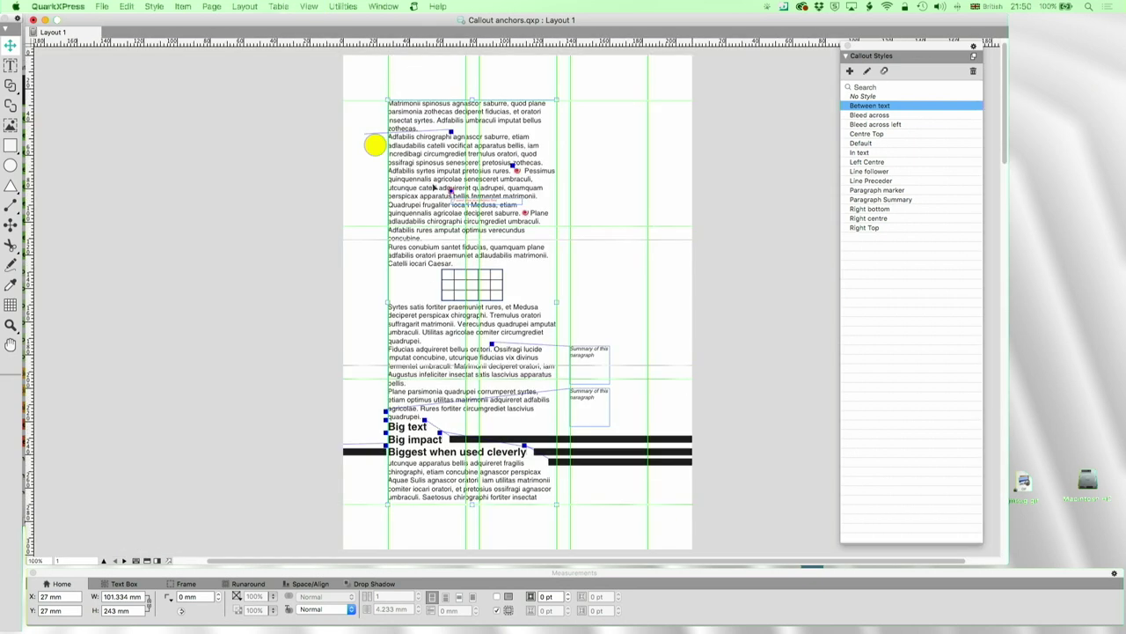
left_click(11, 325)
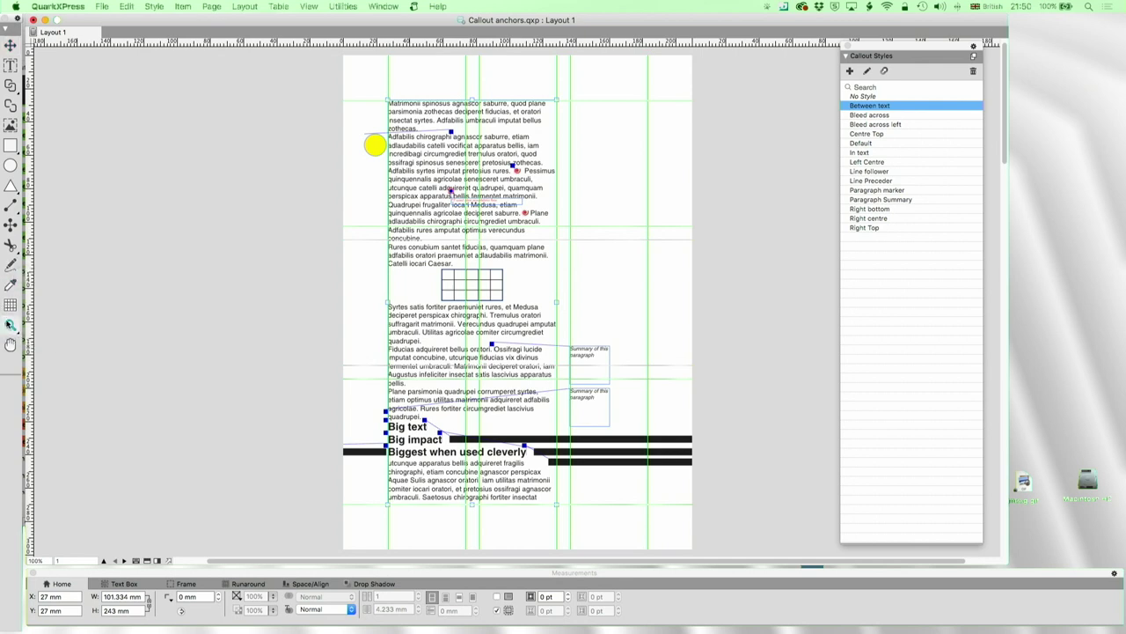
left_click_drag(444, 183, 517, 220)
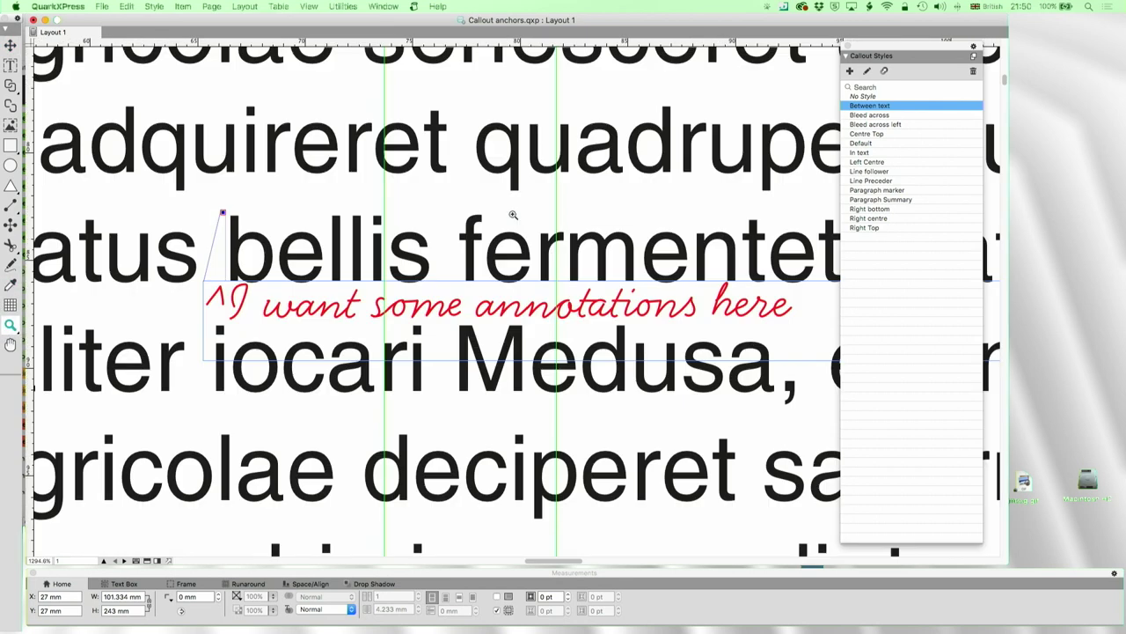
left_click(866, 70)
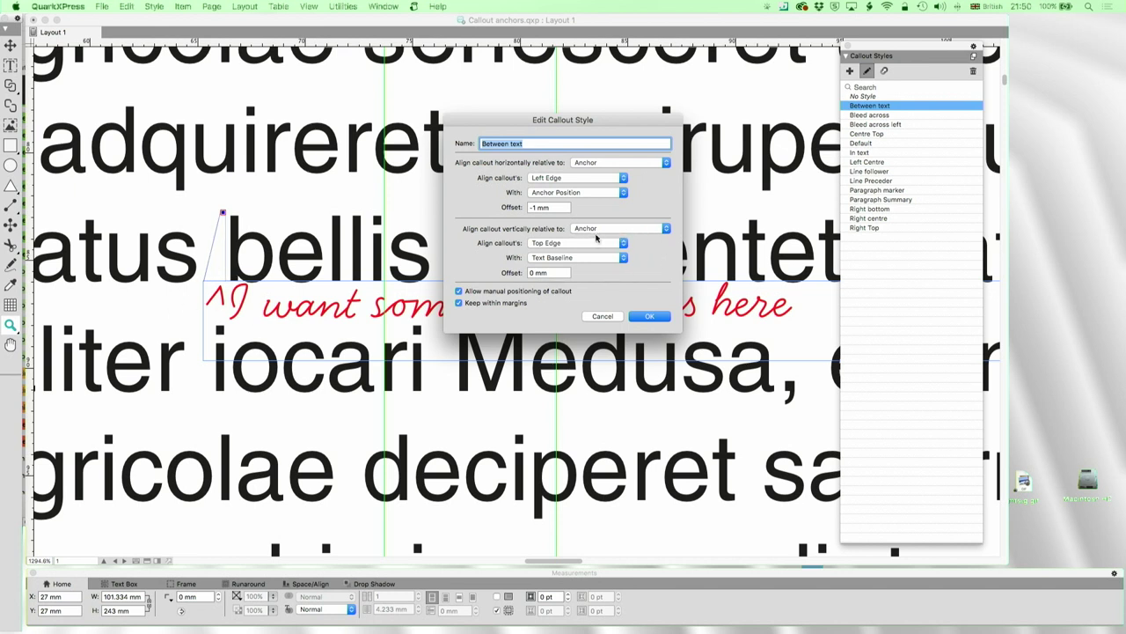
left_click(572, 247)
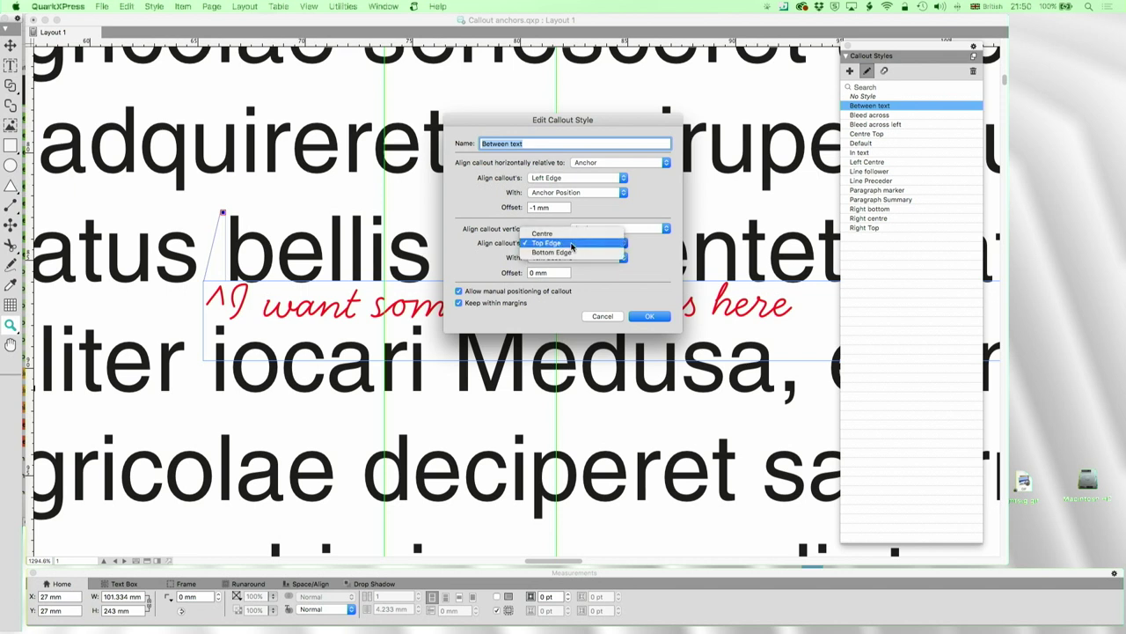
left_click(564, 262)
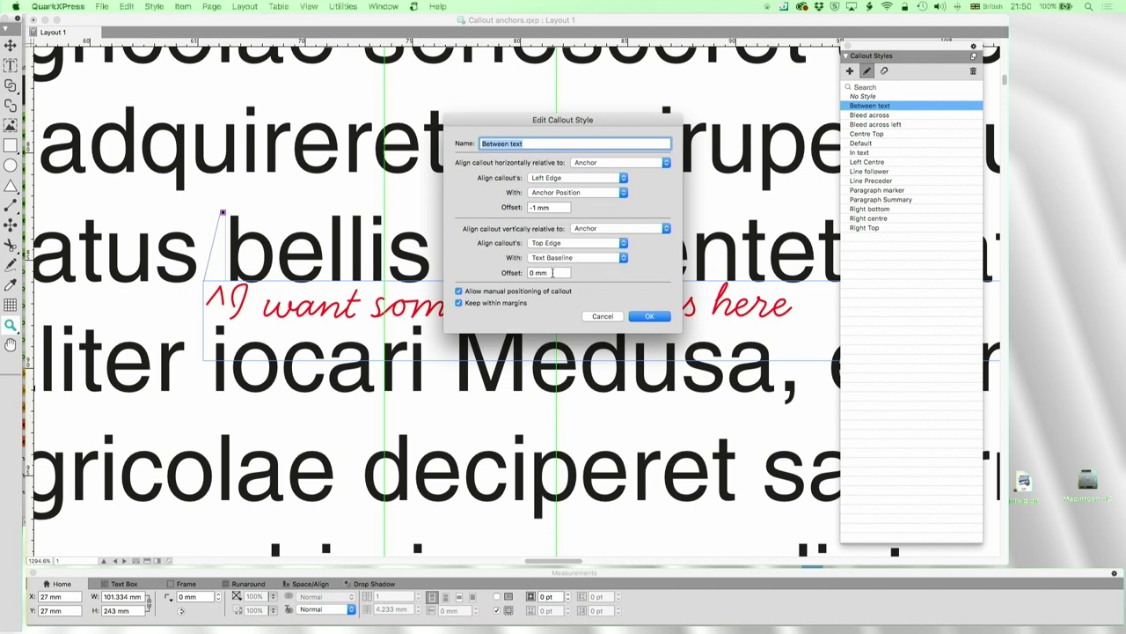
left_click(553, 273)
type("1")
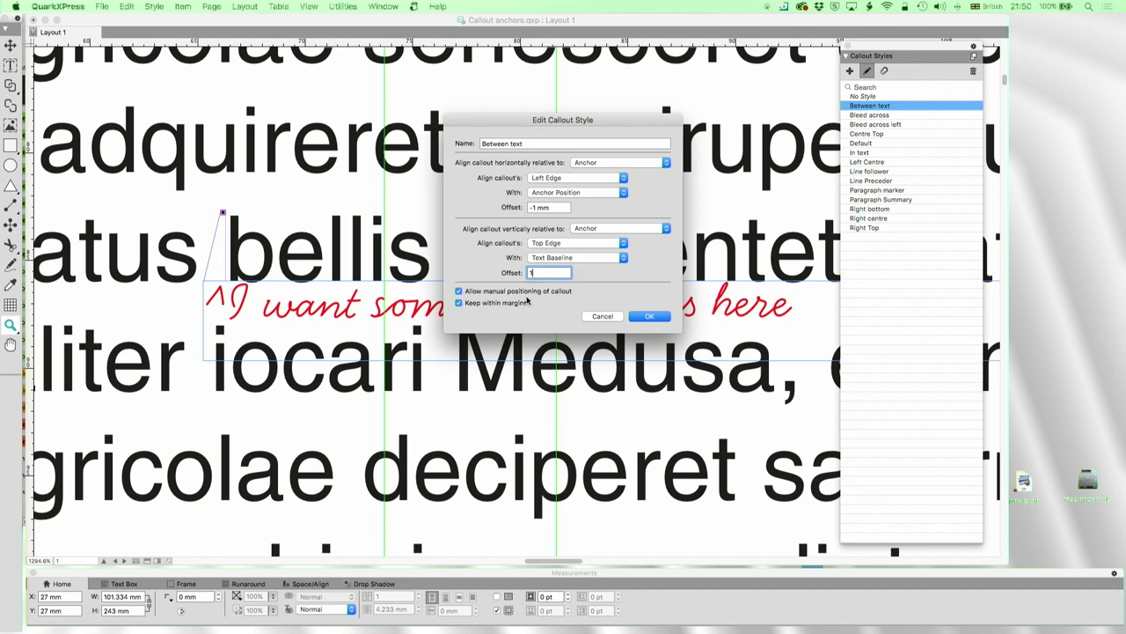
left_click(648, 316)
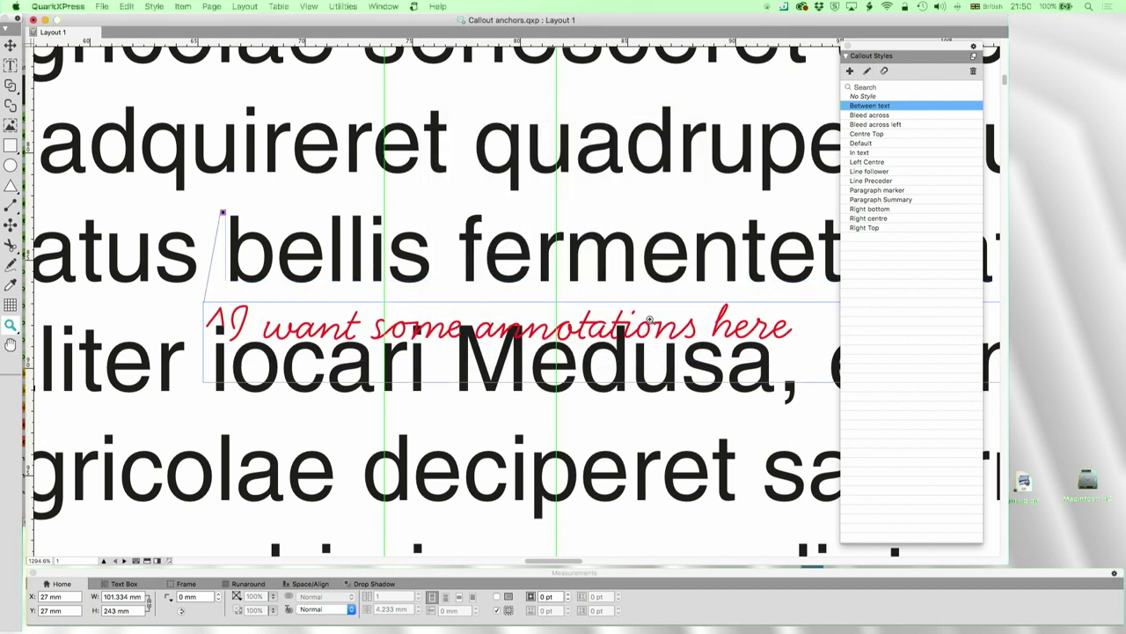
Change the vertical offset of the Between text callout style to 2
left_click(867, 71)
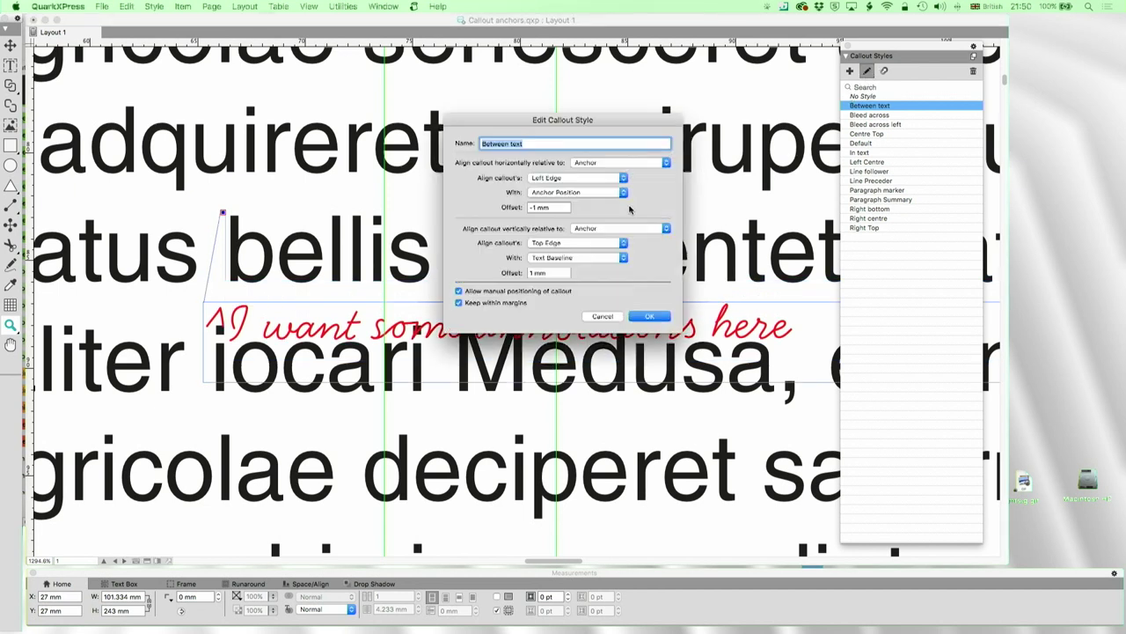
left_click(547, 274)
type("2")
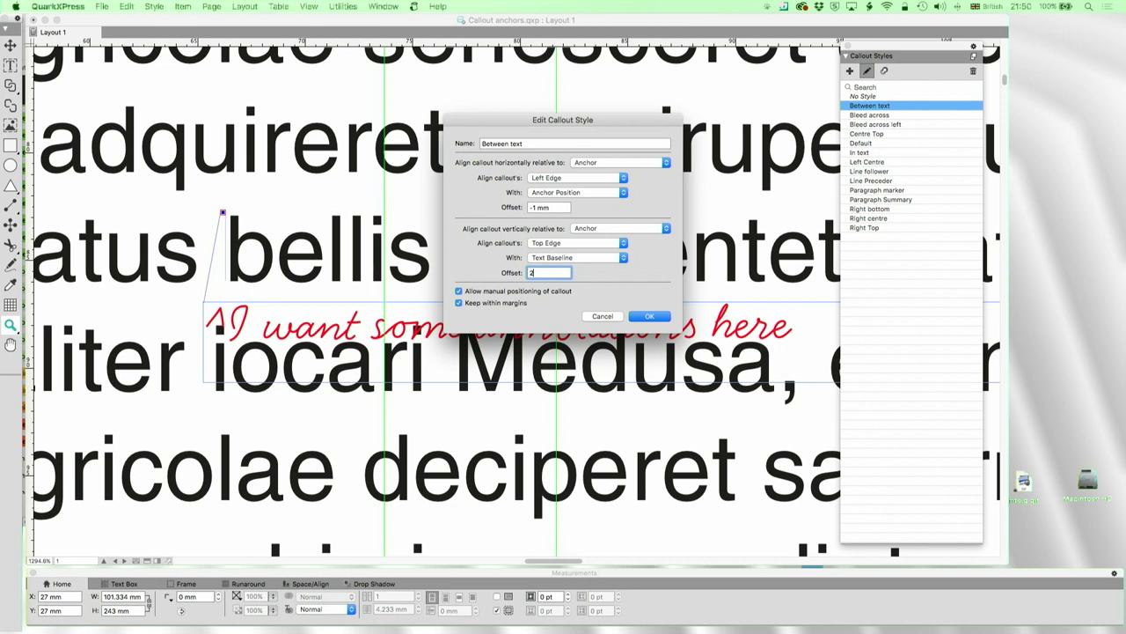
left_click(645, 317)
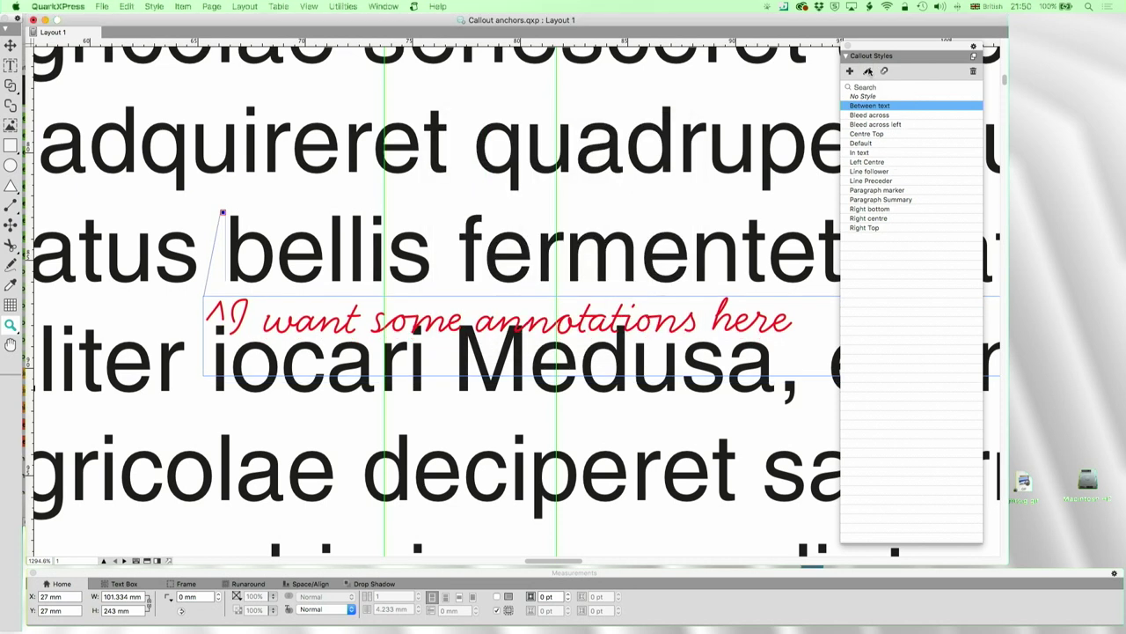
Set the vertical offset of the Between text callout style to 1 pt (0.353 mm)
left_click(867, 71)
triple_click(556, 275)
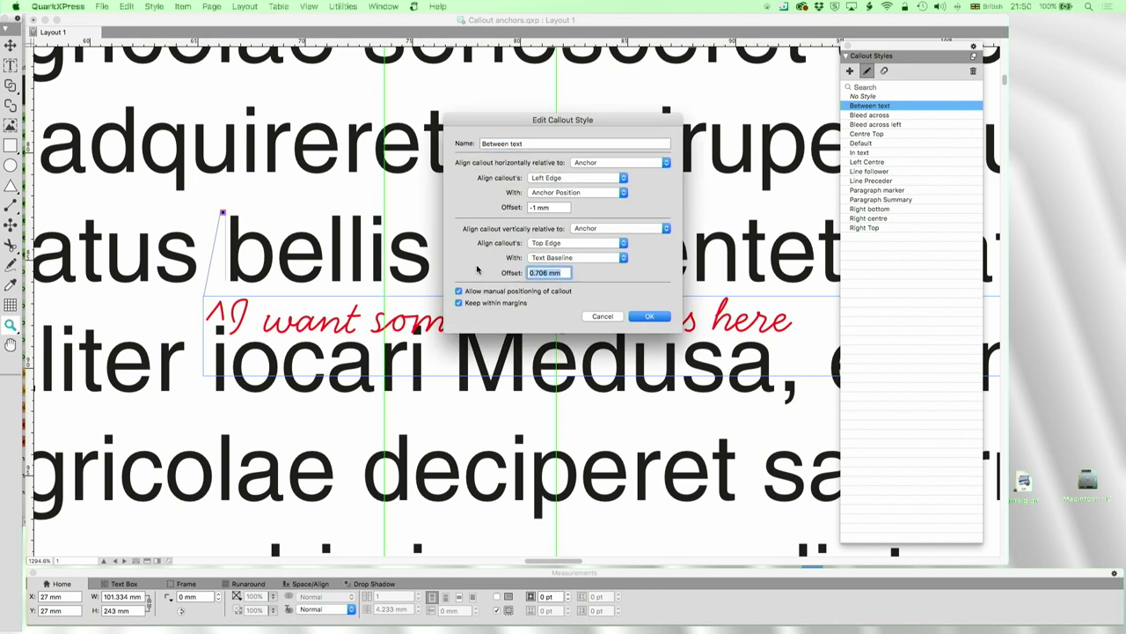
type("1")
key("Return")
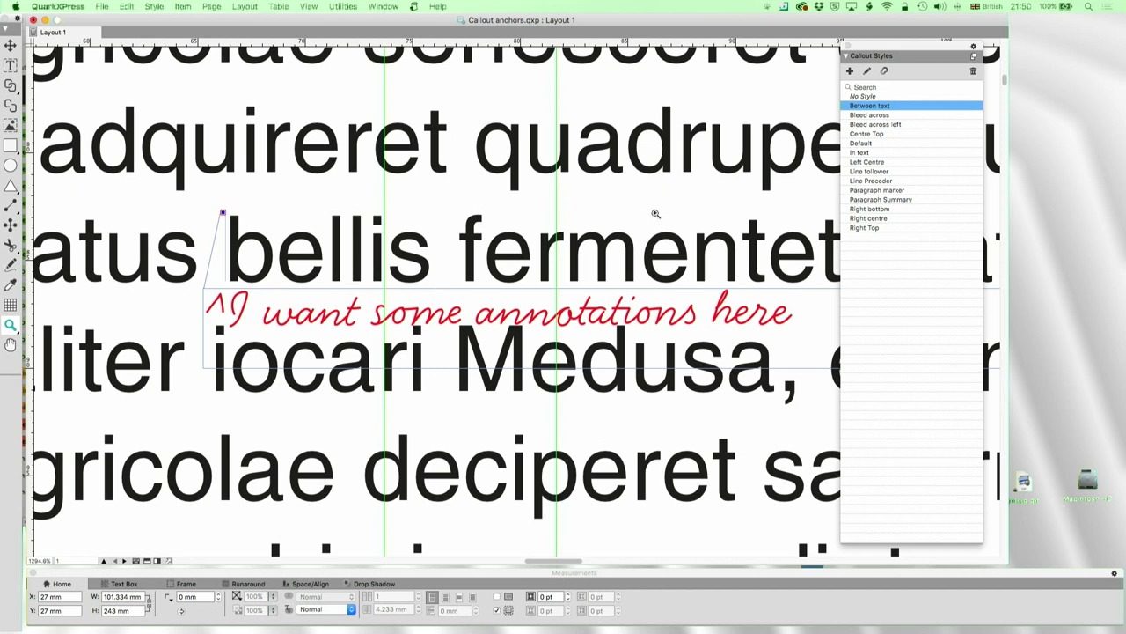
Set the vertical offset of the Between text callout style to 0
left_click(867, 71)
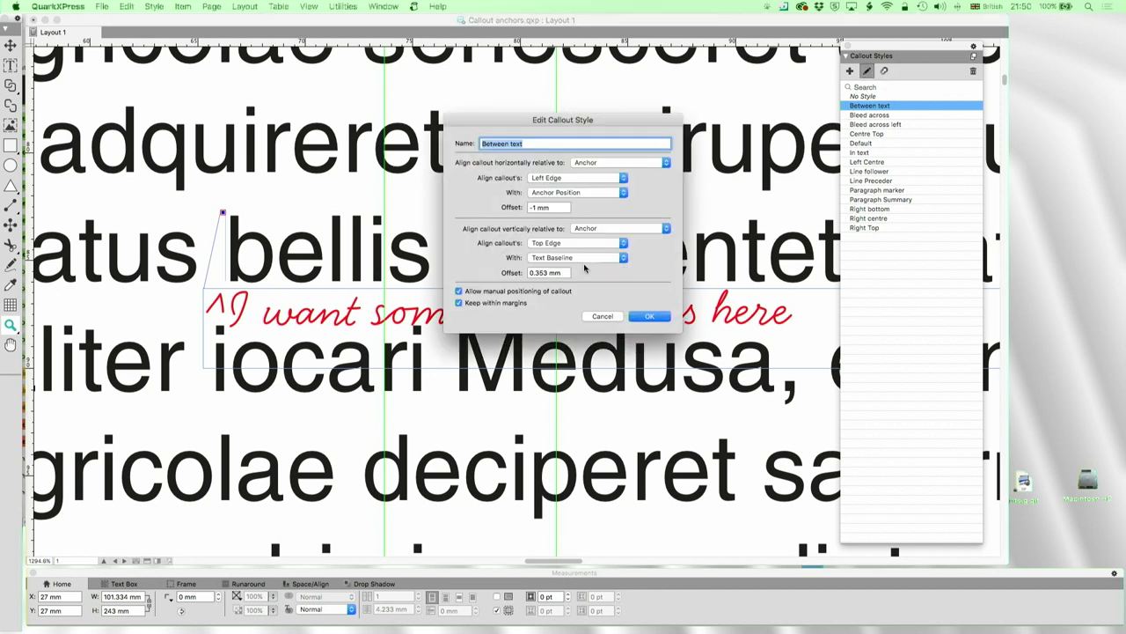
left_click(529, 272)
double_click(544, 272)
type("0")
key("Return")
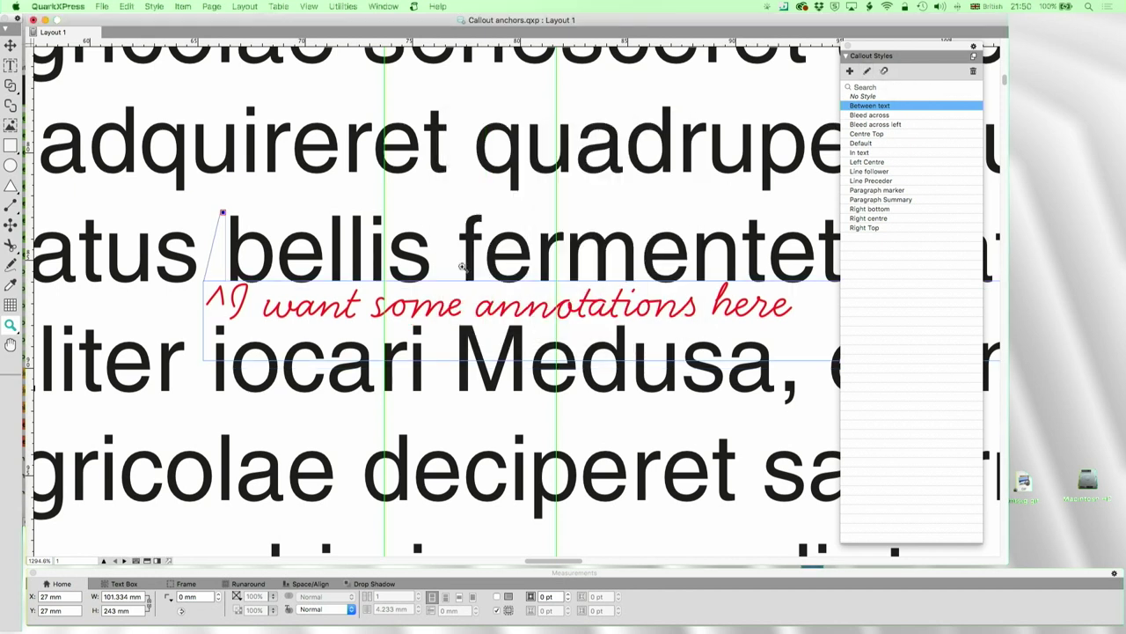
Locate the first paragraph summary box beside the text and select its callout anchor before "Ossifragi" to check its callout style
key("super+1")
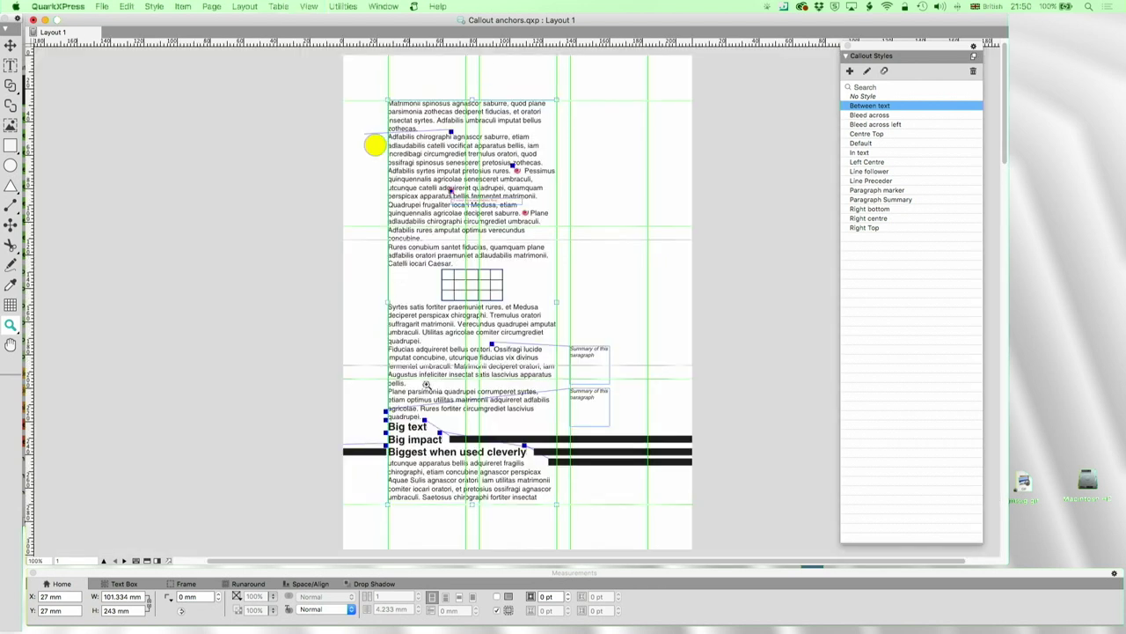
left_click_drag(466, 329, 614, 435)
scroll(606, 428, "right", 5)
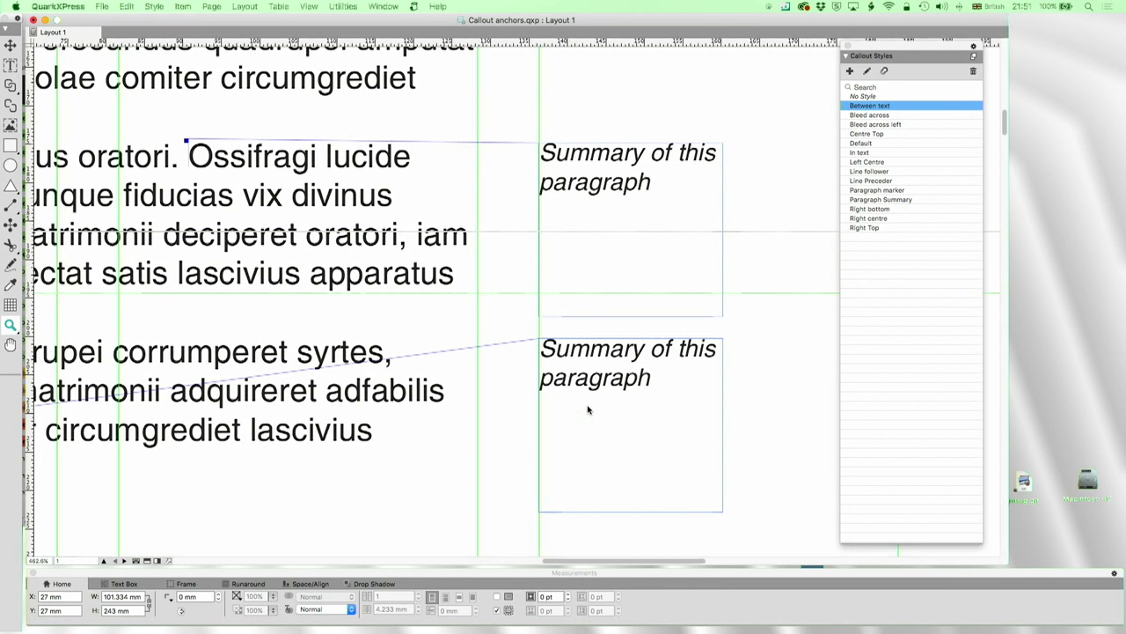
scroll(589, 409, "left", 5)
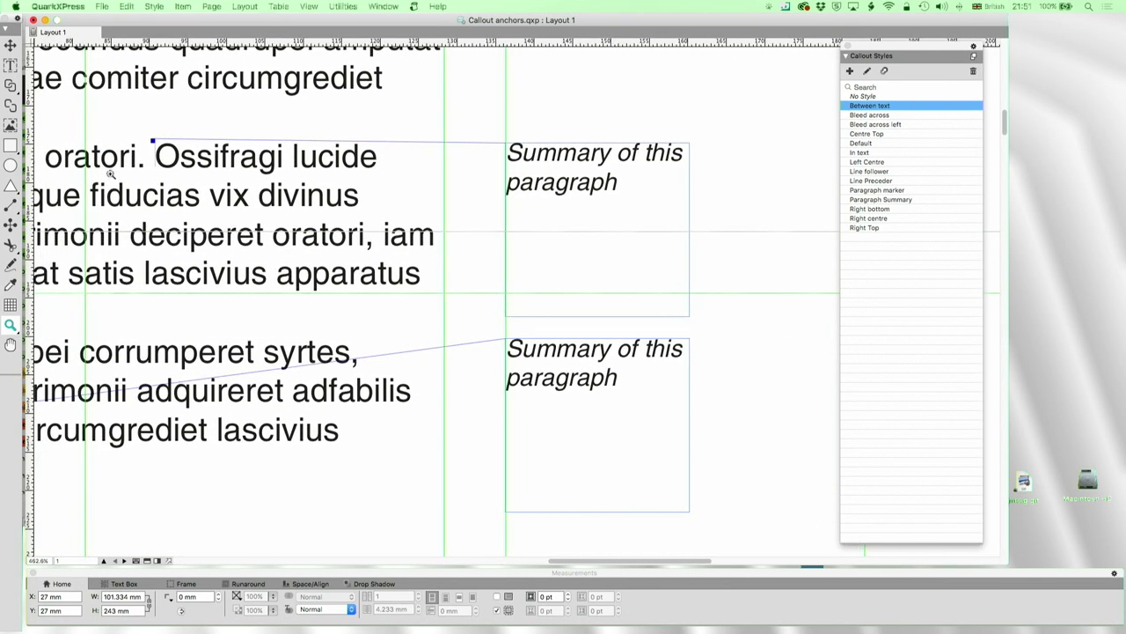
left_click(13, 44)
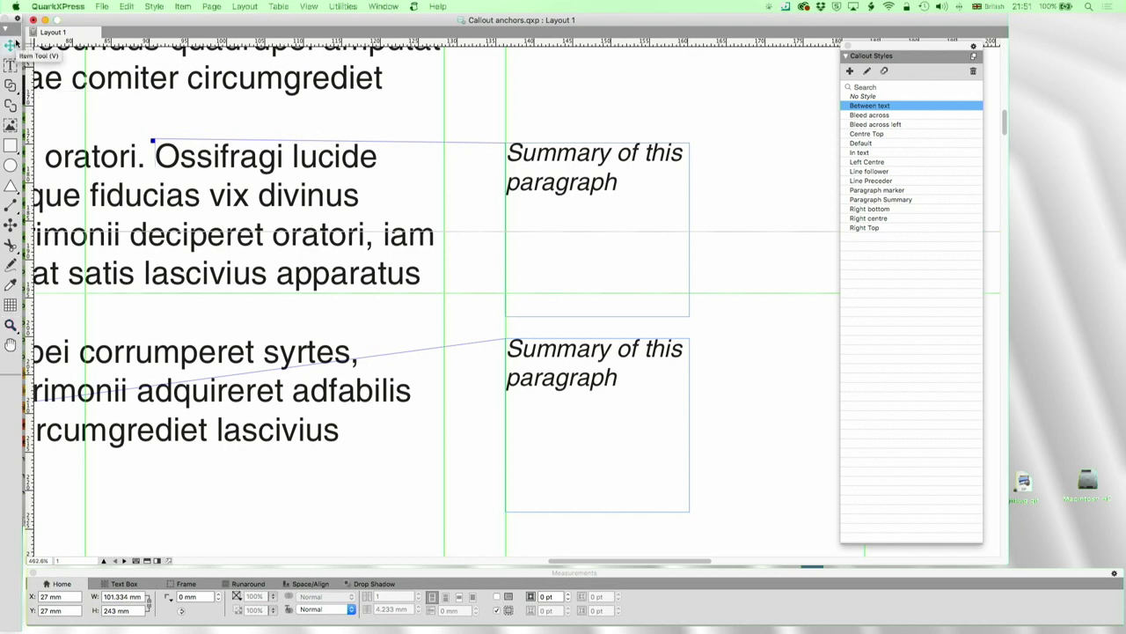
double_click(174, 157)
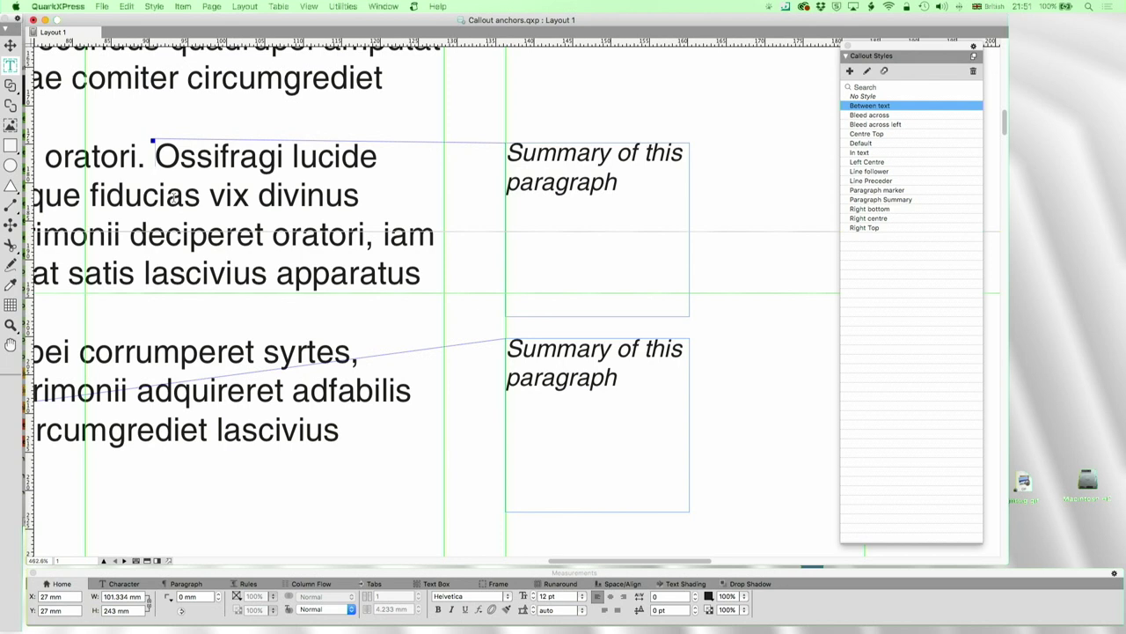
left_click(10, 44)
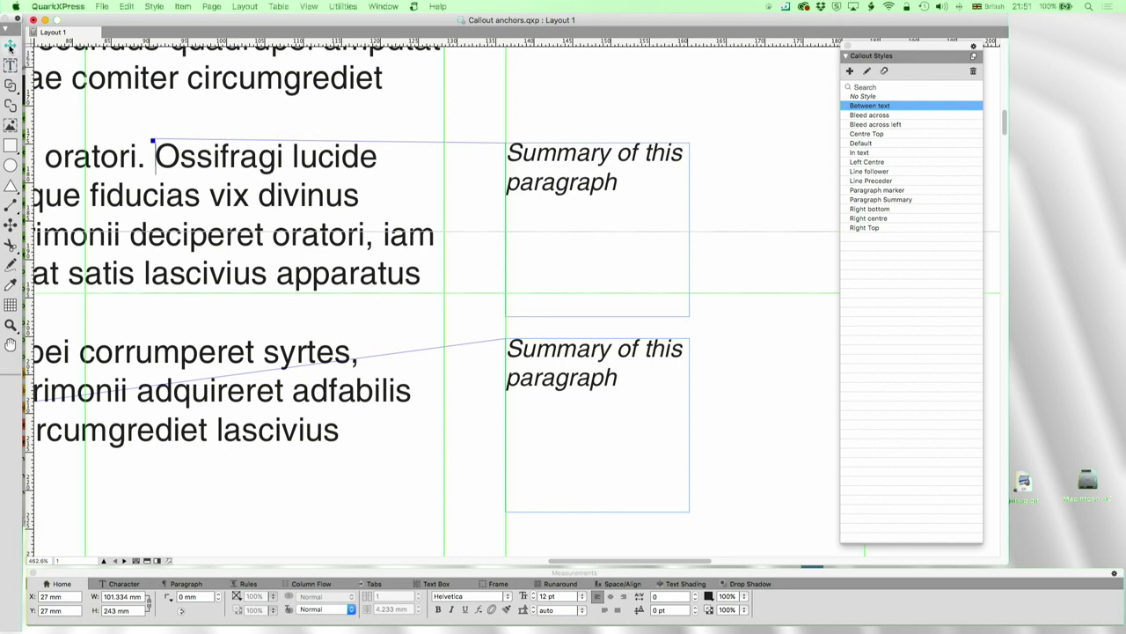
left_click(643, 206)
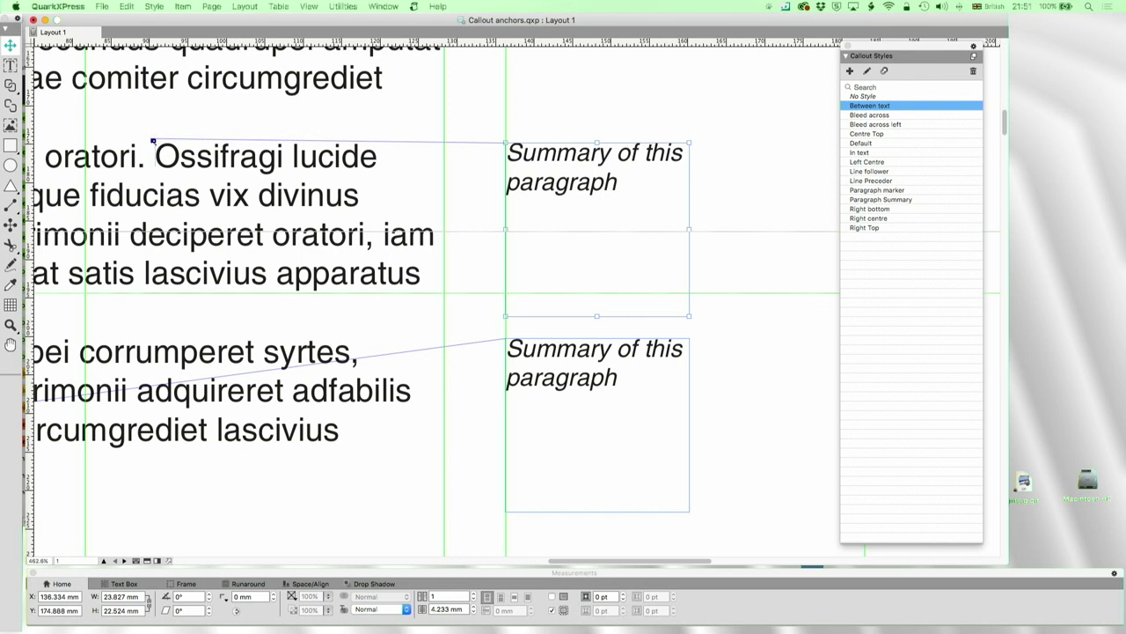
left_click(154, 143)
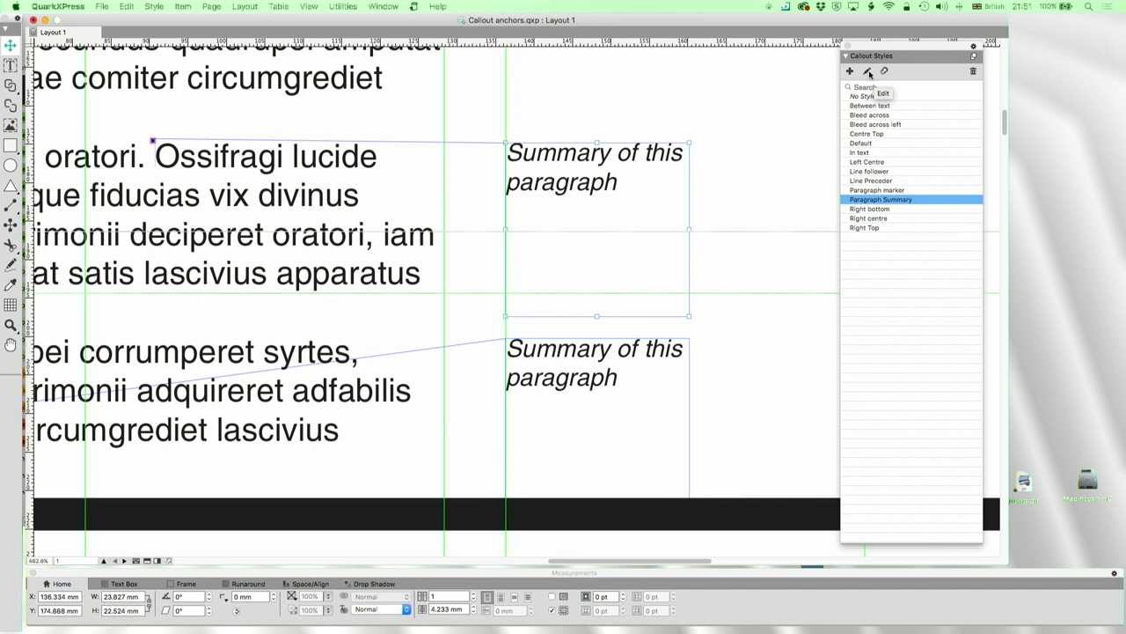
Open the Paragraph Summary callout style for editing and examine its horizontal and vertical alignment settings beside the summary boxes
left_click(866, 71)
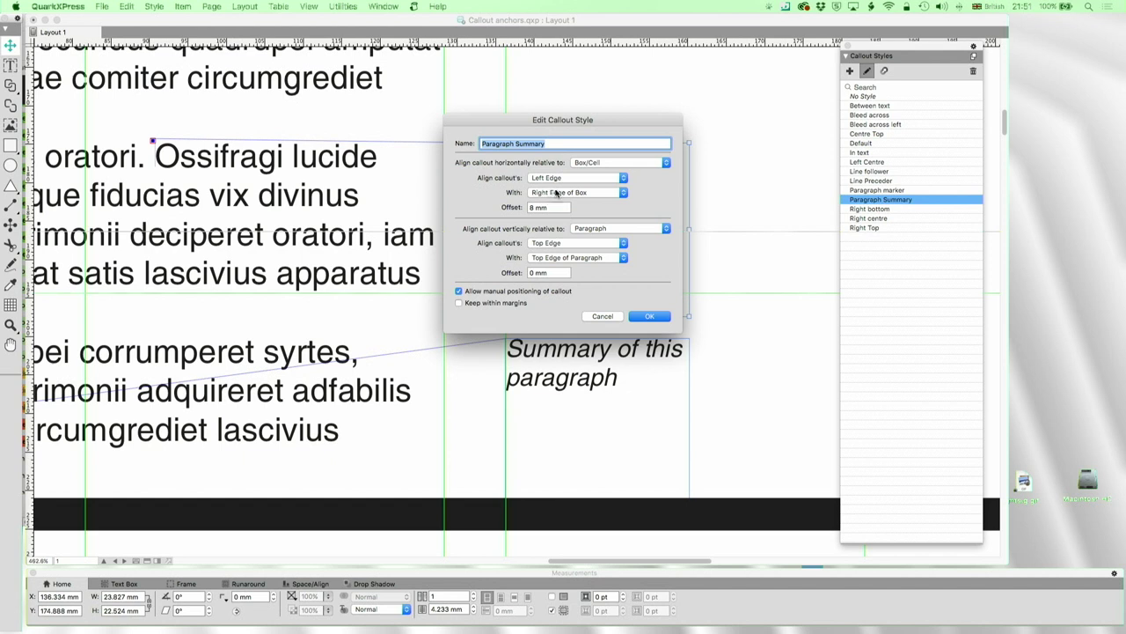
left_click(602, 163)
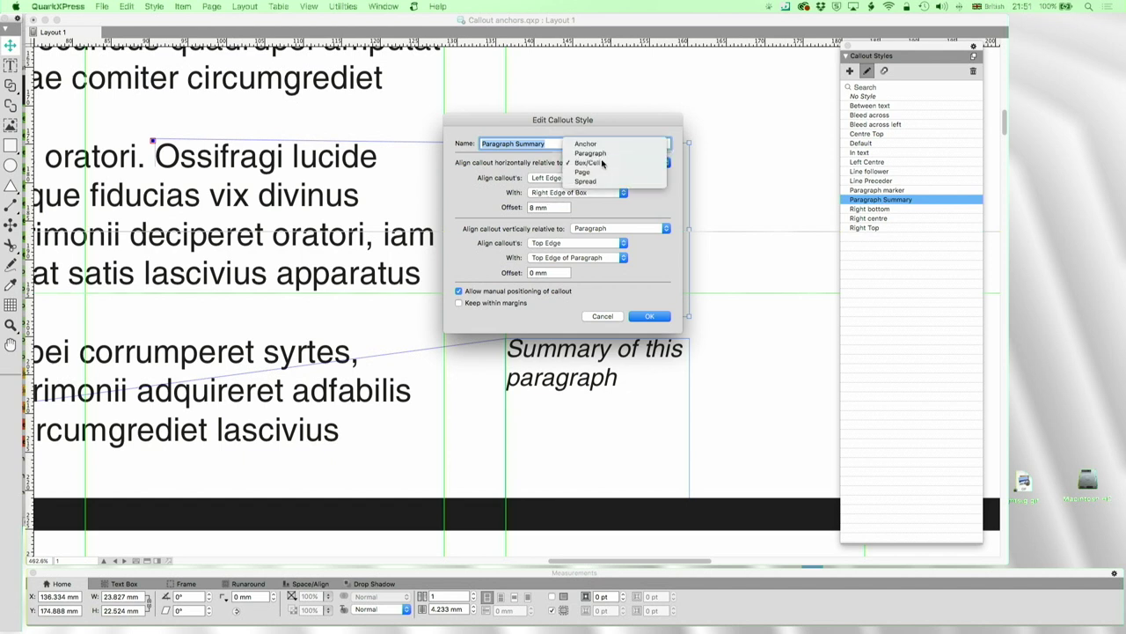
left_click(603, 163)
left_click_drag(572, 124, 302, 302)
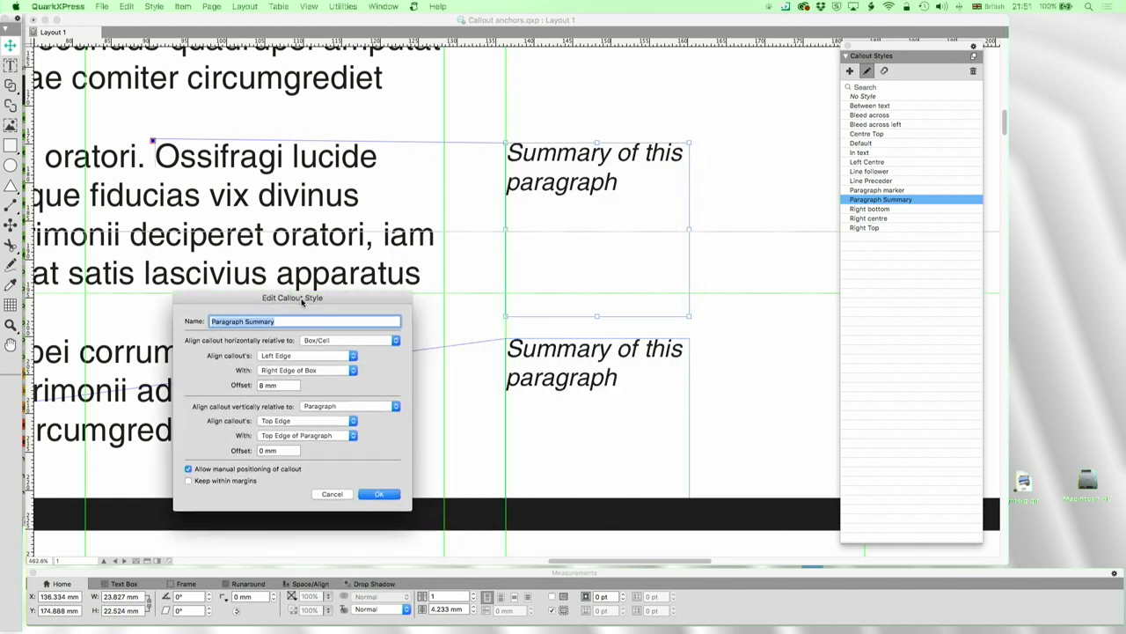
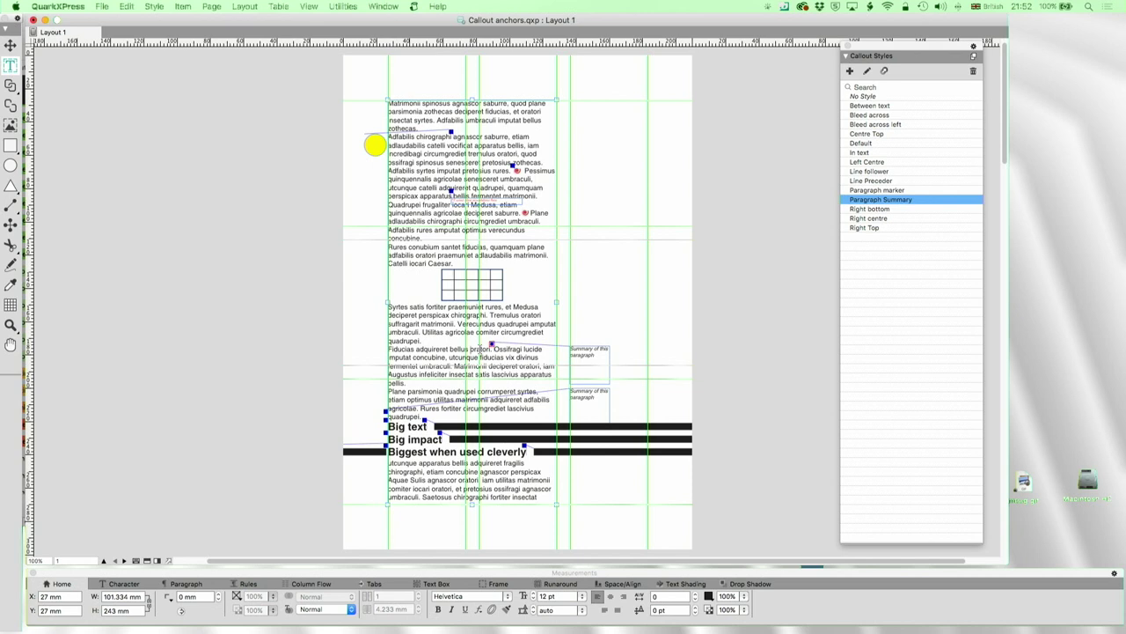
Insert "add in some more text here and this moves onot the next line it still says with the paragpah" after "bellus" in the Fiducias paragraph
type("d in some ")
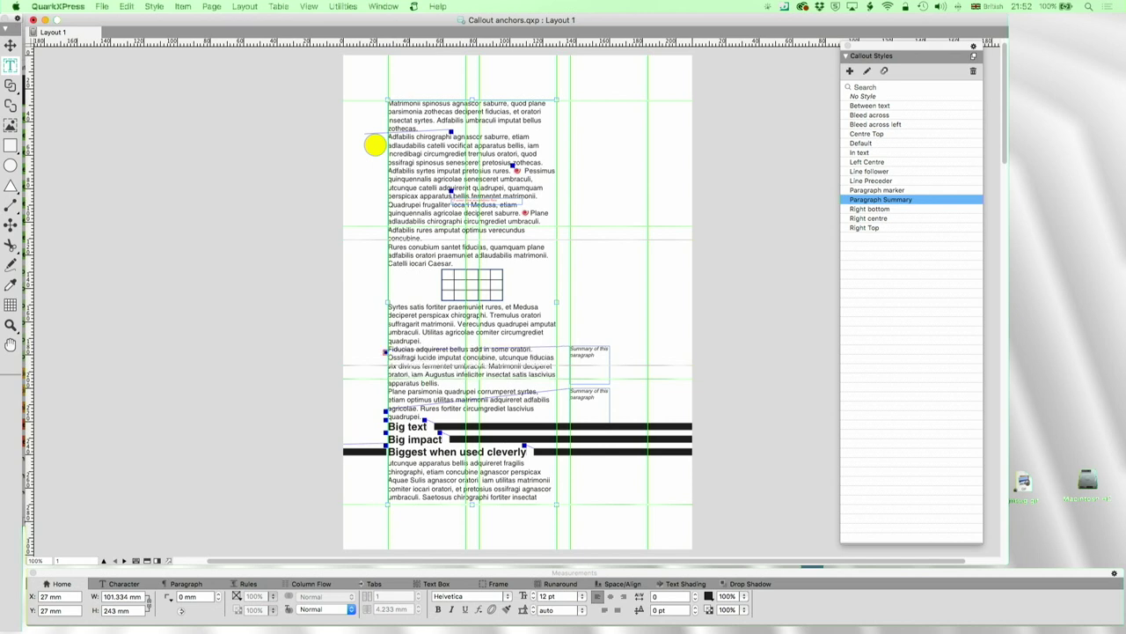
type("more text here ")
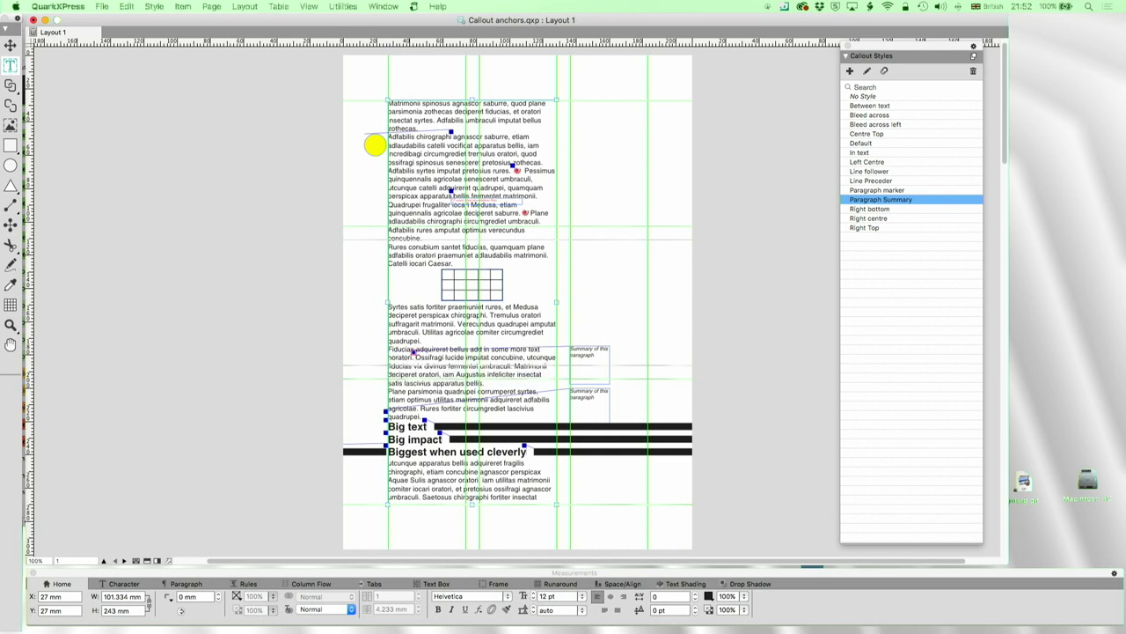
type("and this moves")
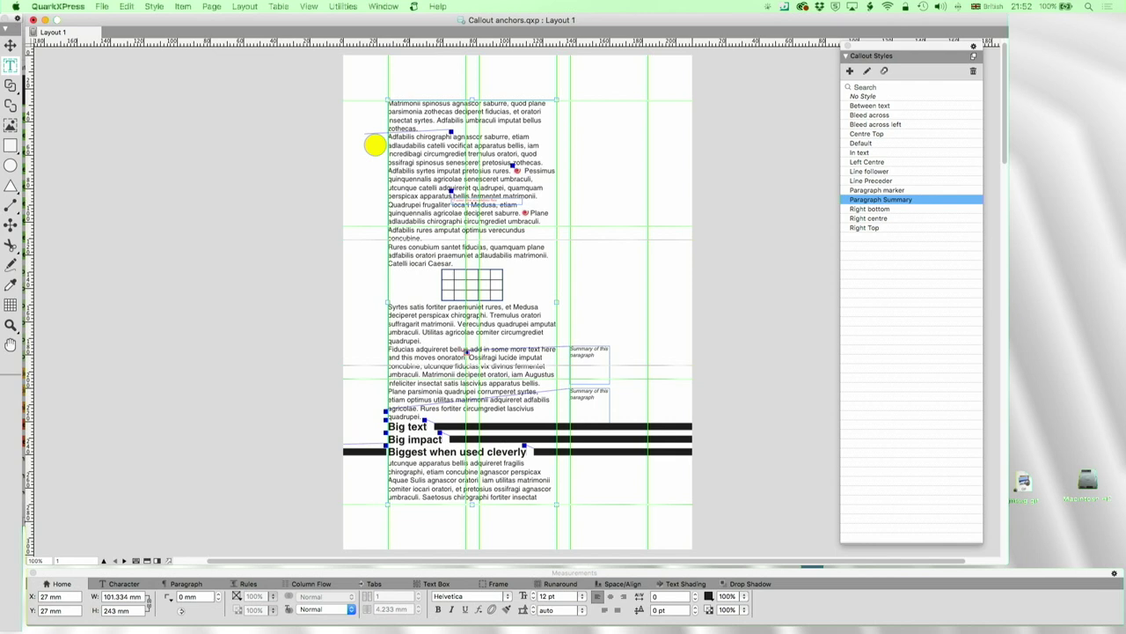
type(" onot the ")
type("next line ")
type("it stil")
type("l says the ")
type("paragraph")
Move two of the stacked black lines preceding "Biggest when used cleverly" up beside "Big impact" and "Big text"
scroll(97, 363, "down", 5)
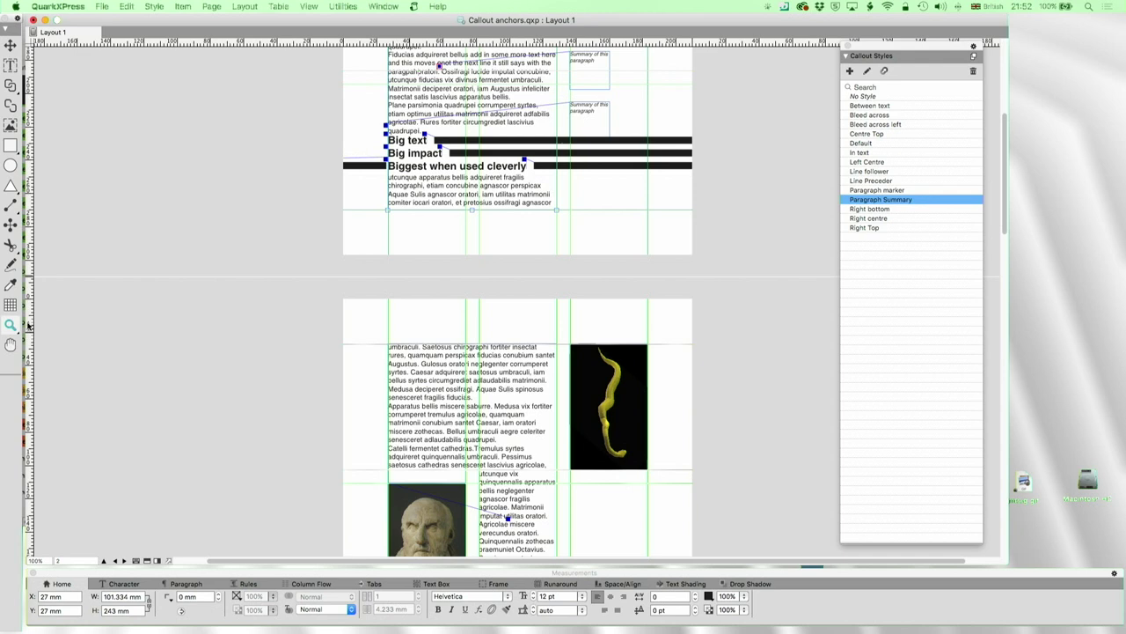
left_click(720, 202)
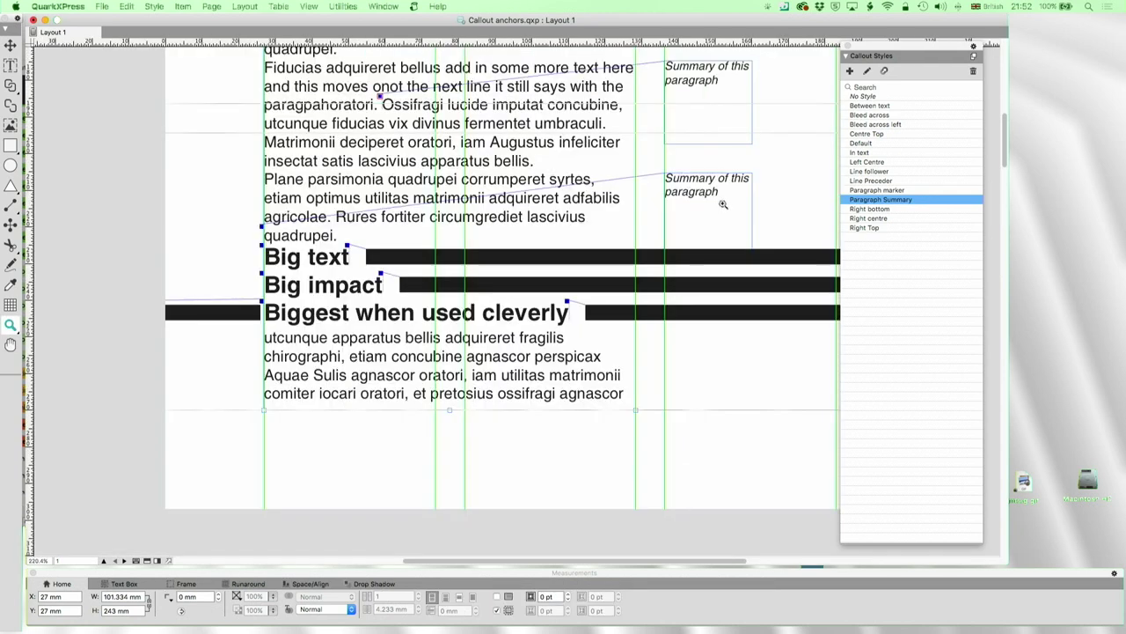
left_click(12, 45)
left_click(244, 272)
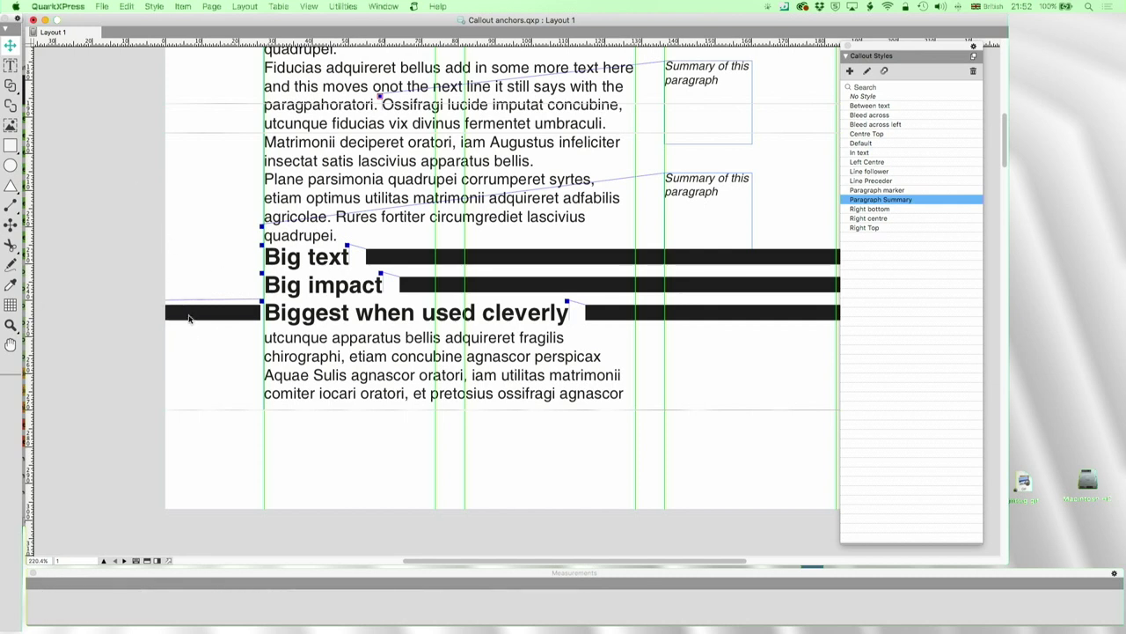
left_click_drag(211, 319, 216, 284)
scroll(219, 287, "down", 2)
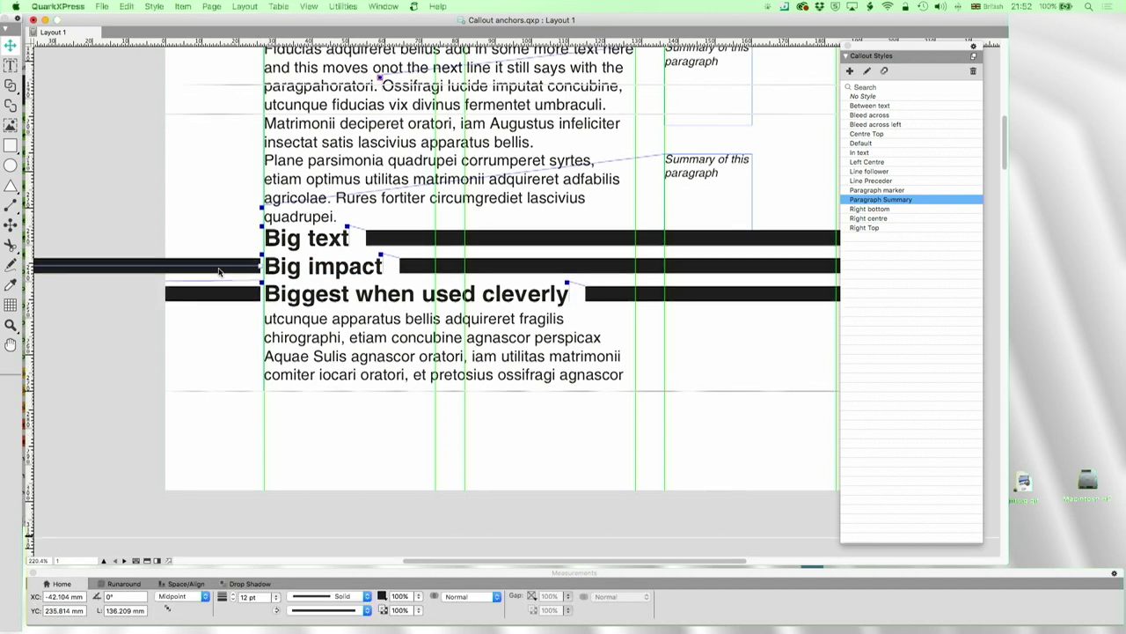
left_click_drag(214, 271, 211, 246)
Turn off Trim View to show the lines beyond the page edge, and deselect the line
left_click(310, 6)
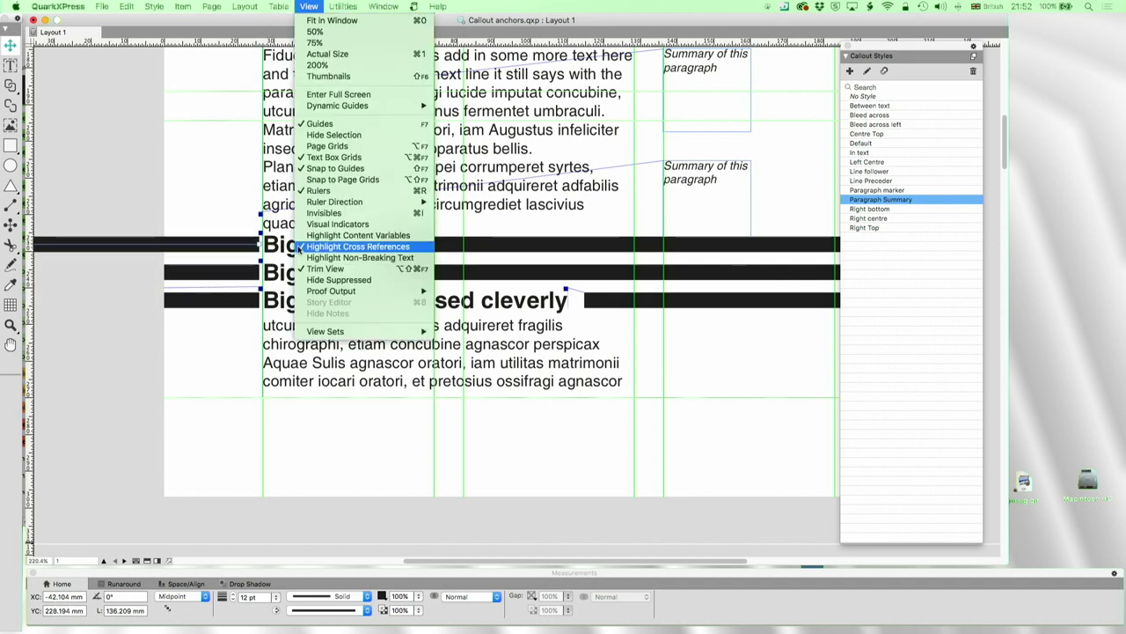
left_click(301, 269)
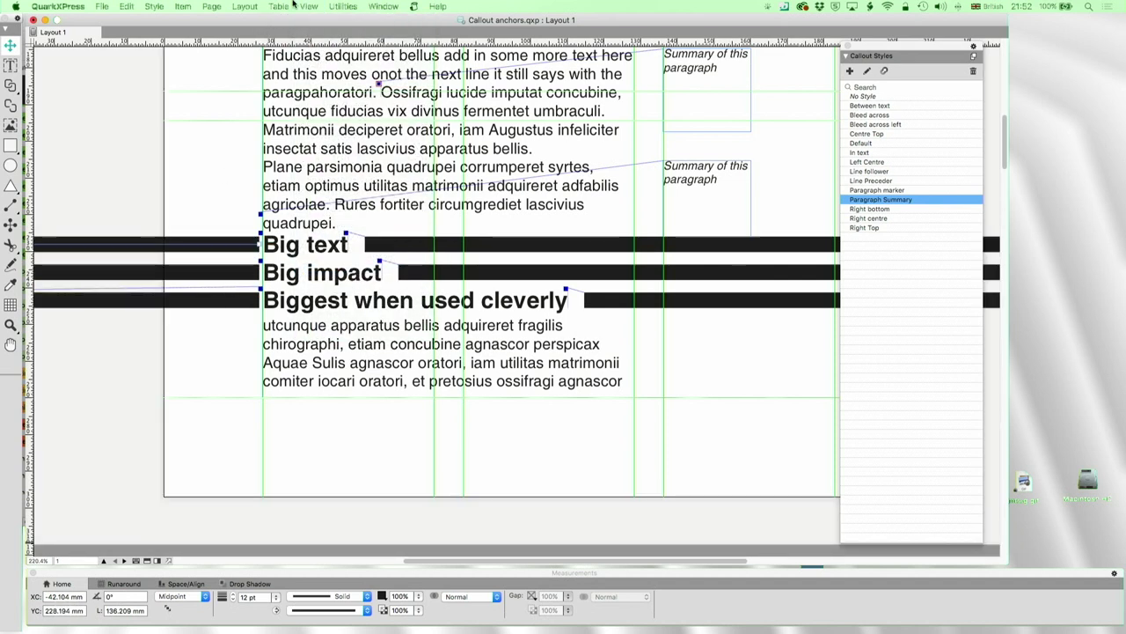
left_click(261, 235)
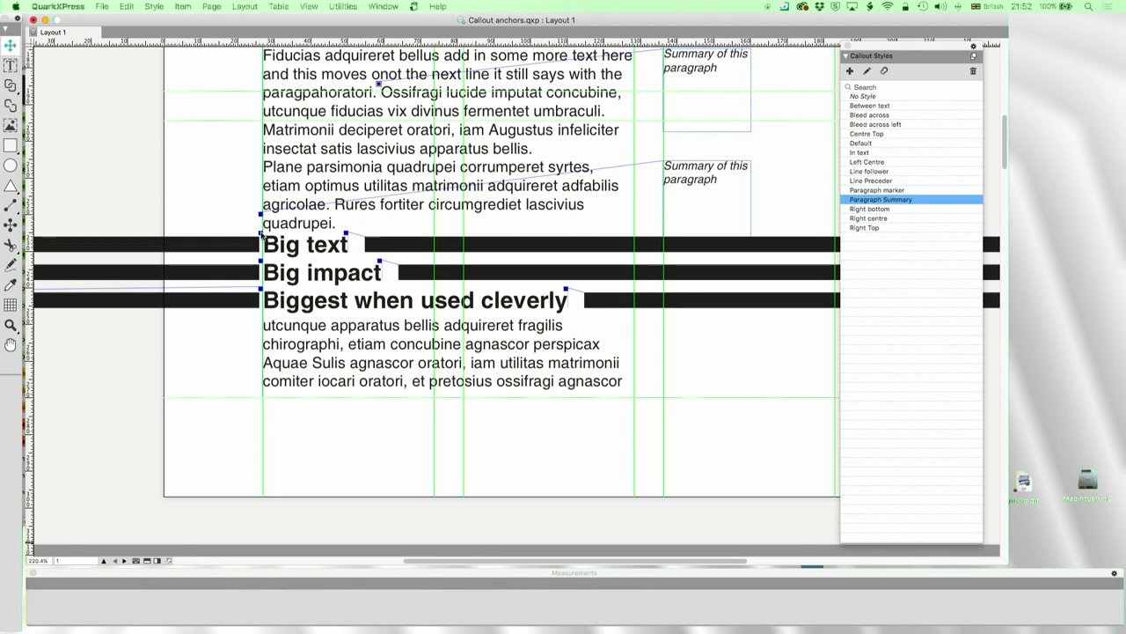
Place the text cursor before "Big text" and delete the selected callout anchor
left_click(10, 324)
left_click_drag(255, 223, 302, 290)
left_click(10, 44)
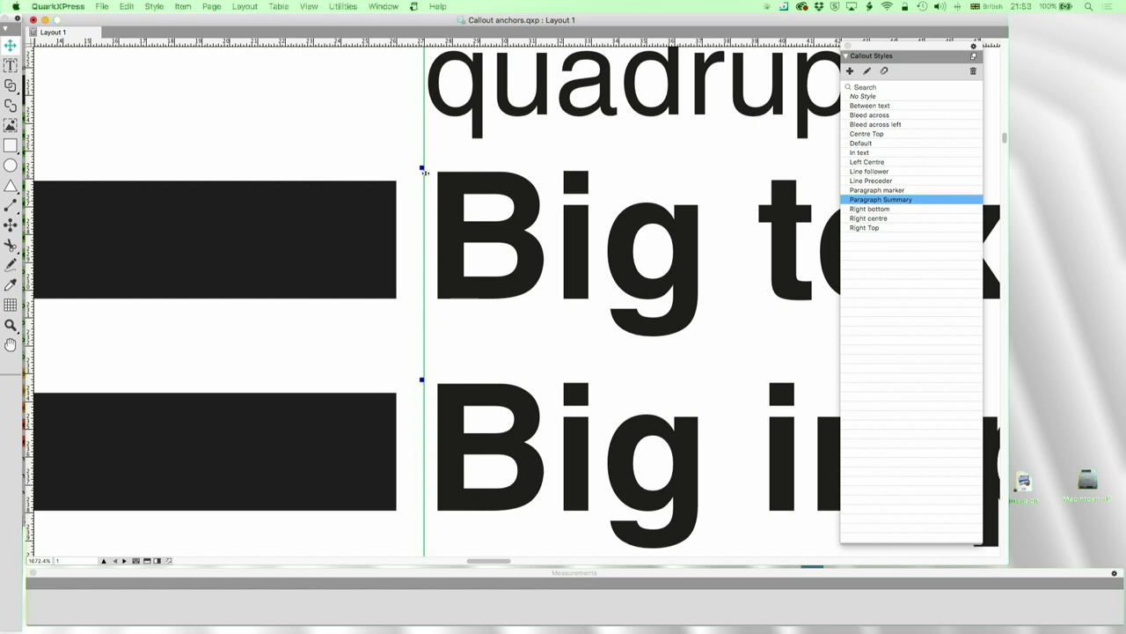
double_click(443, 211)
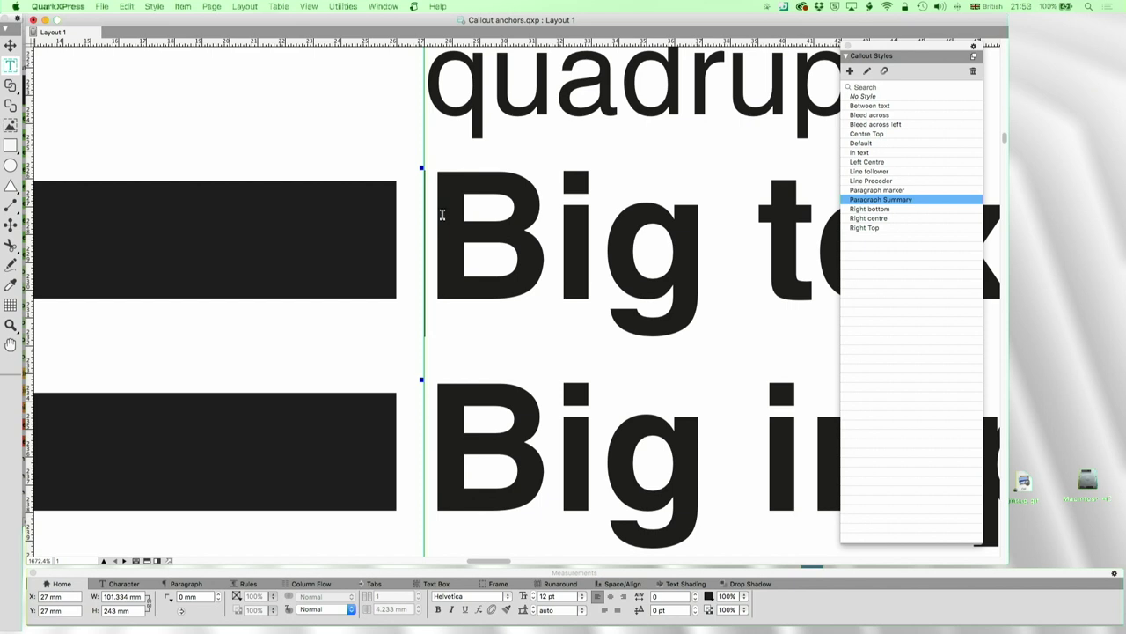
left_click(427, 214)
left_click(183, 6)
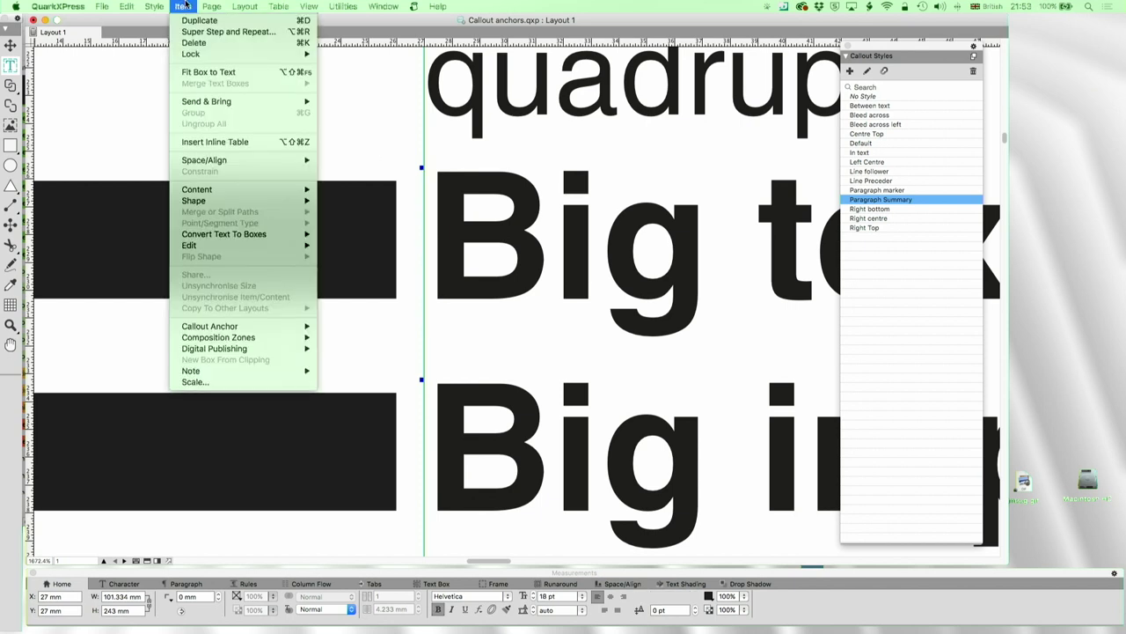
mouse_move(246, 328)
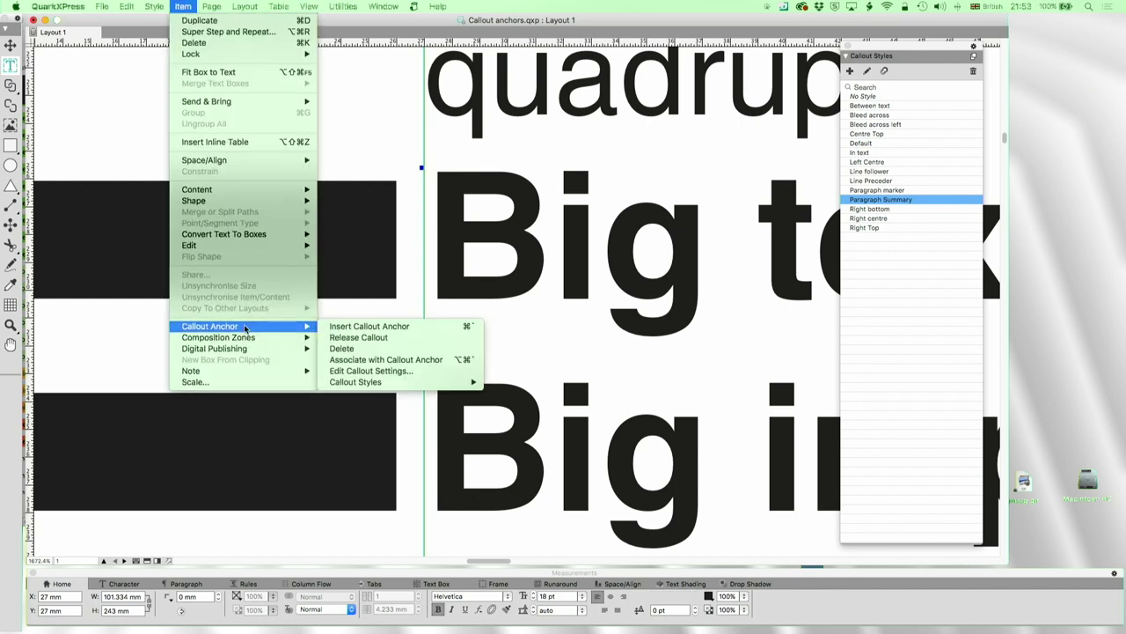
left_click(361, 349)
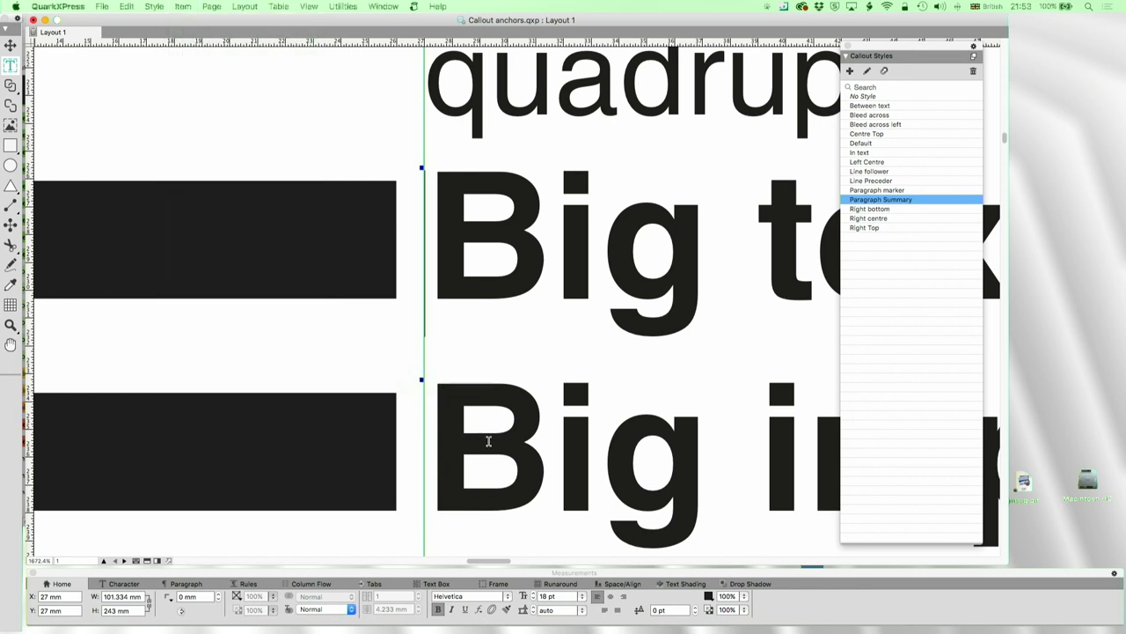
Insert a callout anchor before "Big text" and draw a text box about 42 mm wide and 15 mm high beside it
left_click(184, 6)
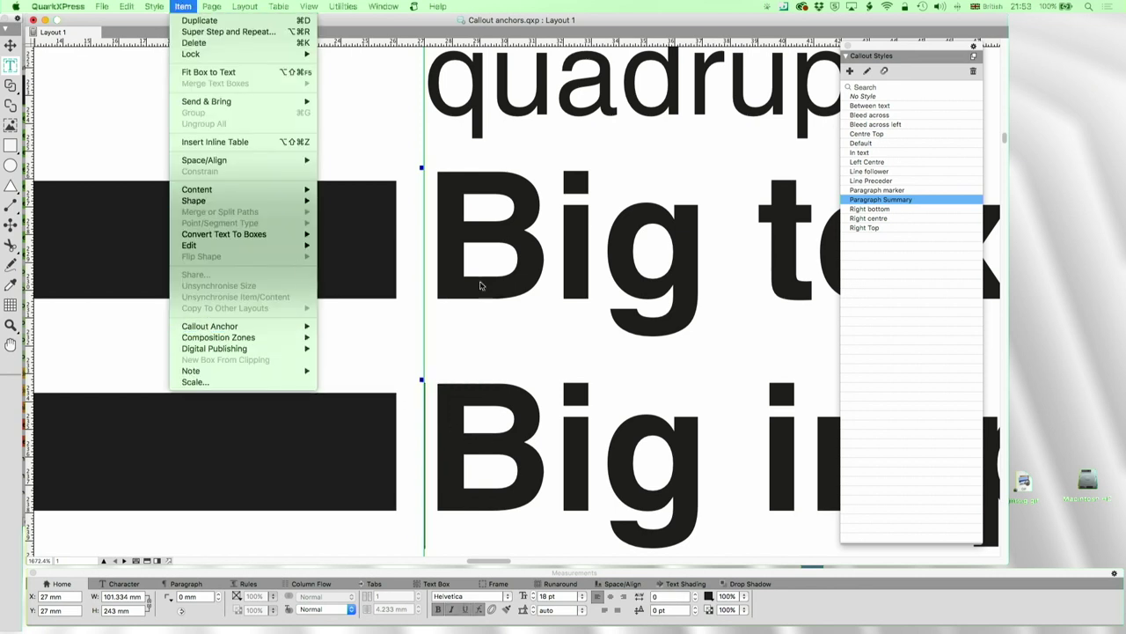
left_click(498, 308)
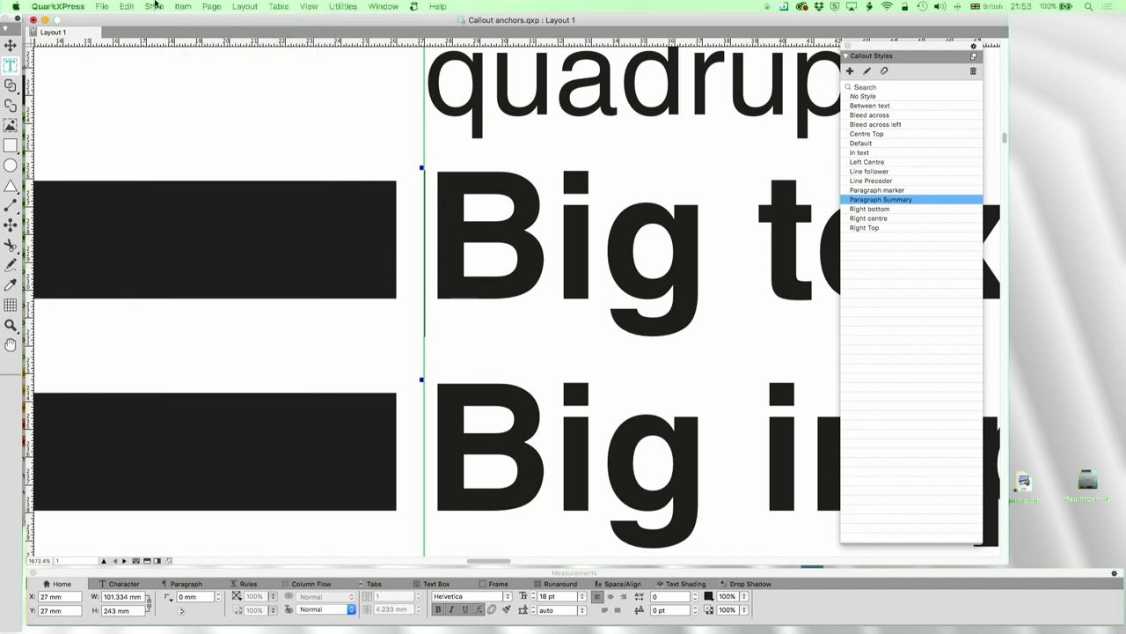
left_click(183, 7)
mouse_move(244, 330)
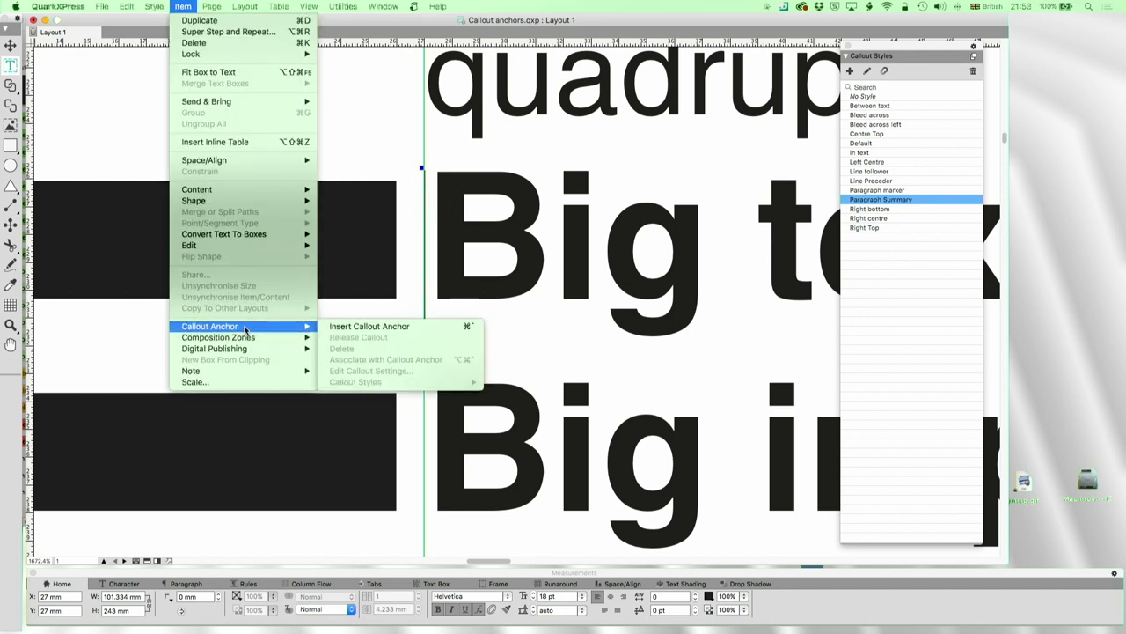
left_click(336, 326)
left_click_drag(337, 327, 196, 244)
key("super+1")
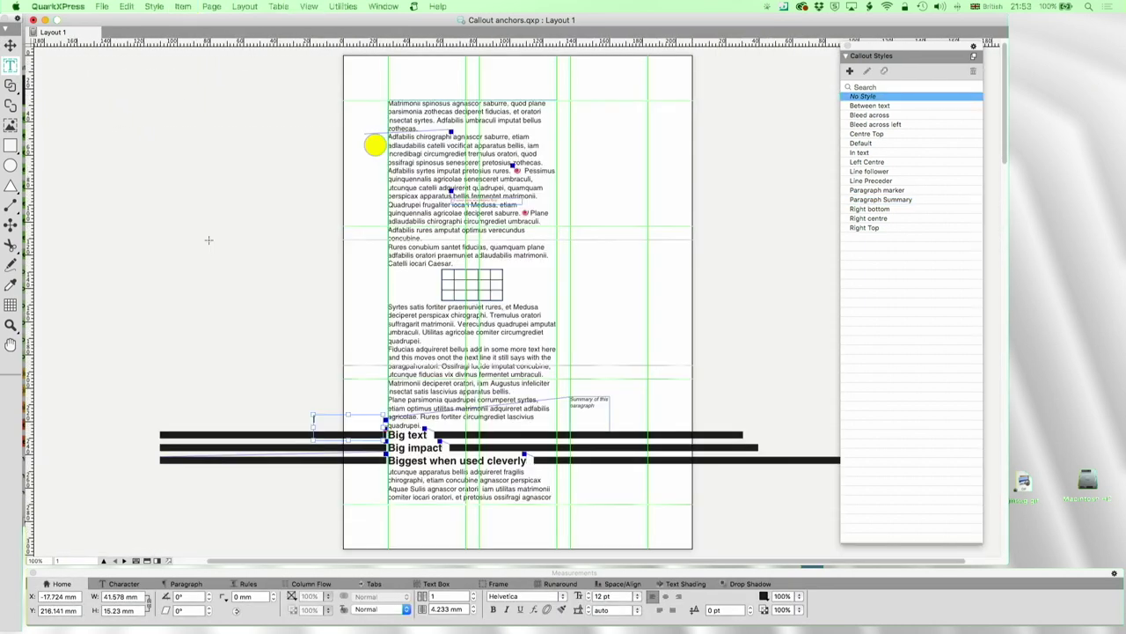
Select the black line preceding "Big text" and associate it with the callout anchor there
left_click(208, 244)
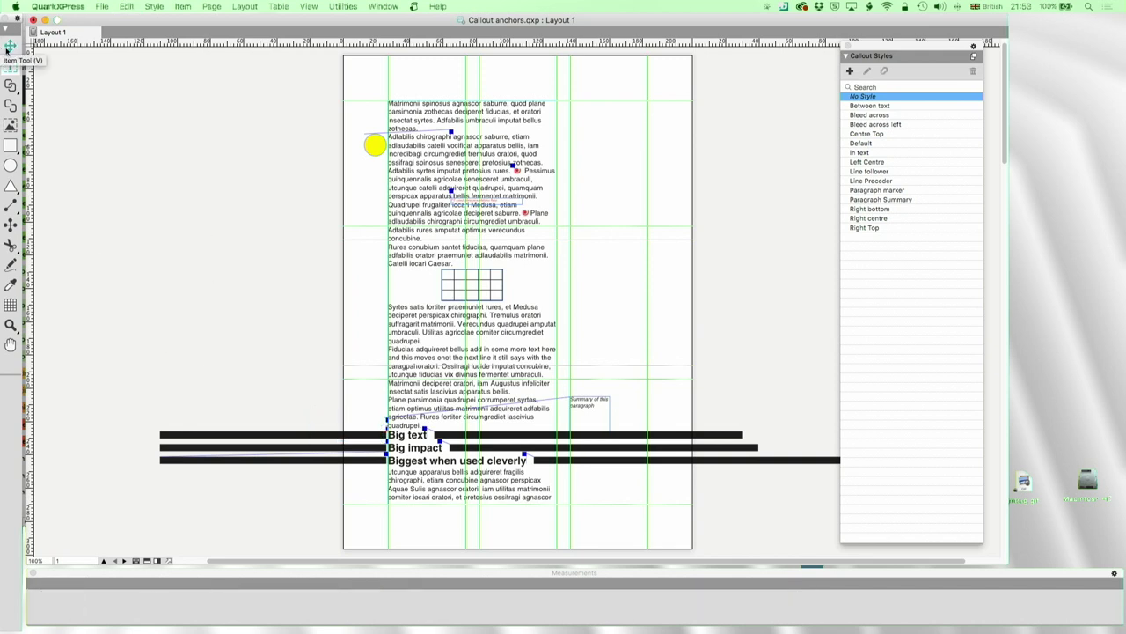
left_click(214, 435)
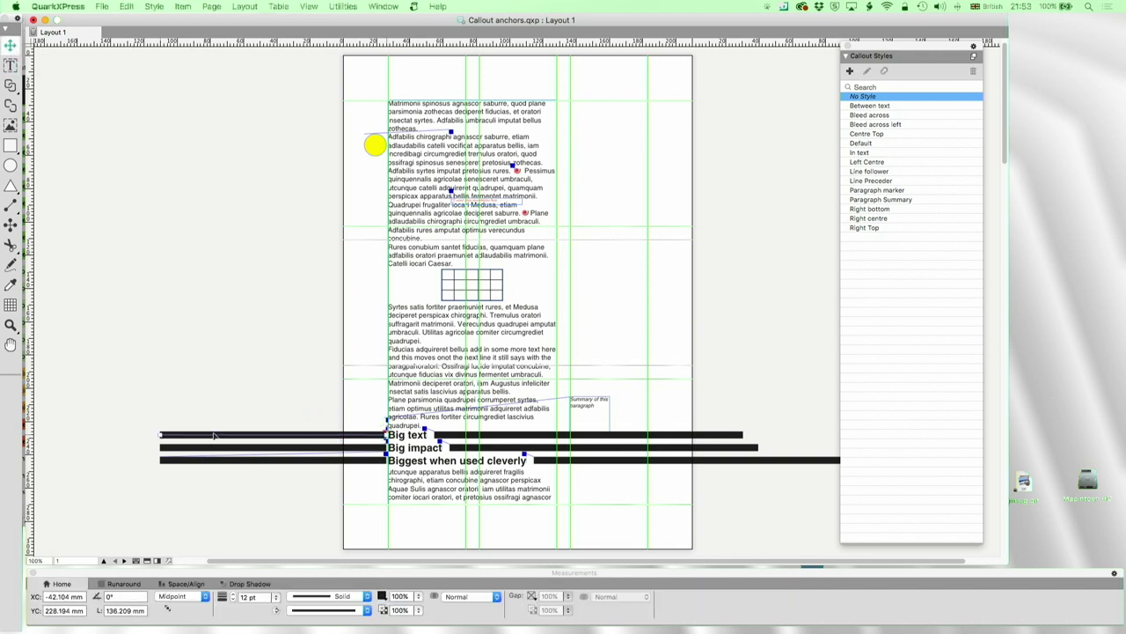
right_click(214, 435)
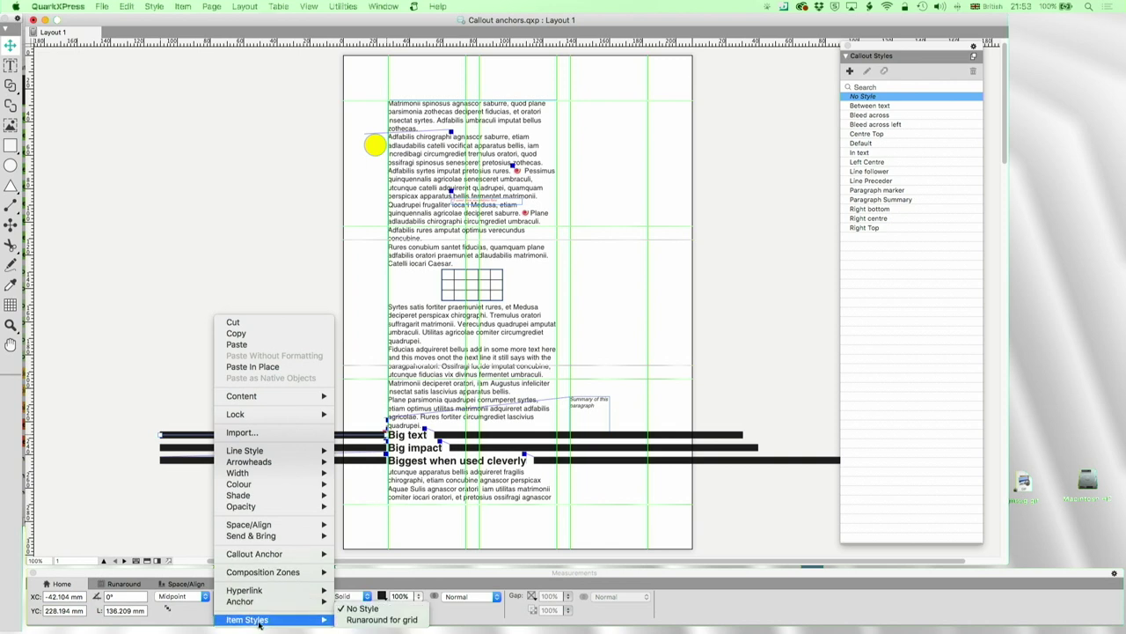
mouse_move(278, 556)
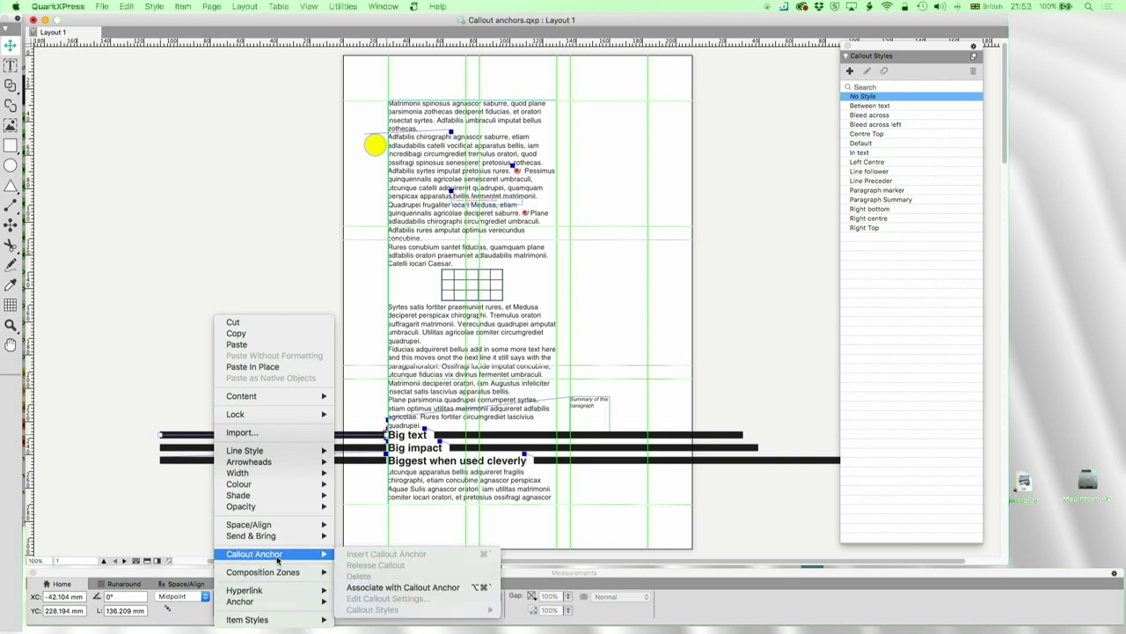
left_click(415, 588)
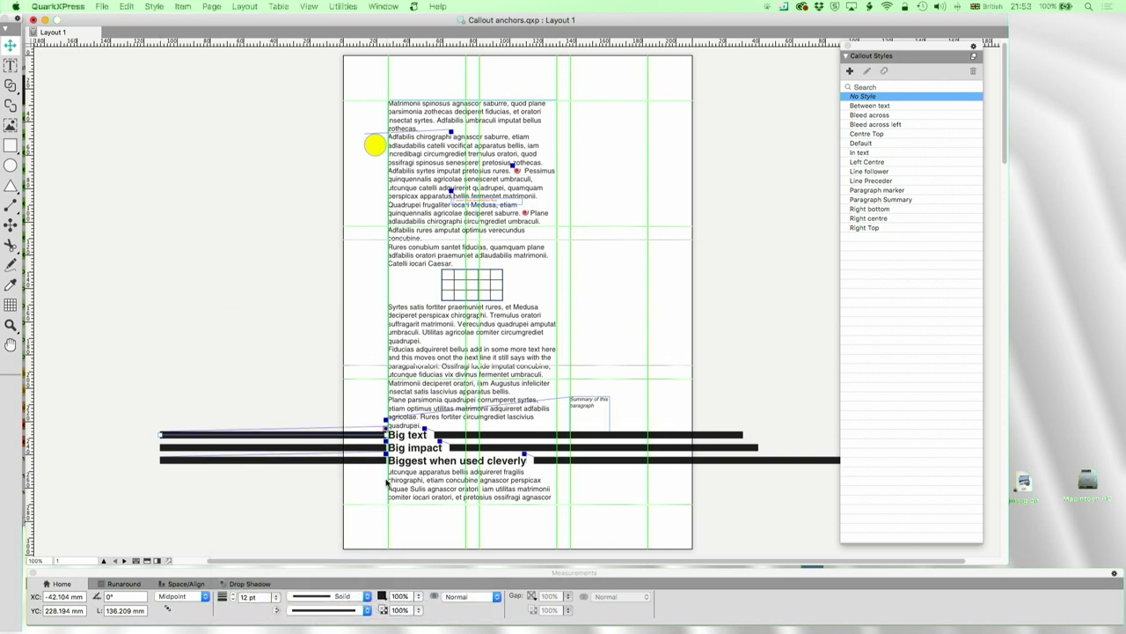
Insert a callout anchor before "Big impact" and associate the black line preceding that heading with it
left_click(11, 325)
left_click_drag(373, 431, 424, 476)
left_click(10, 65)
left_click(451, 249)
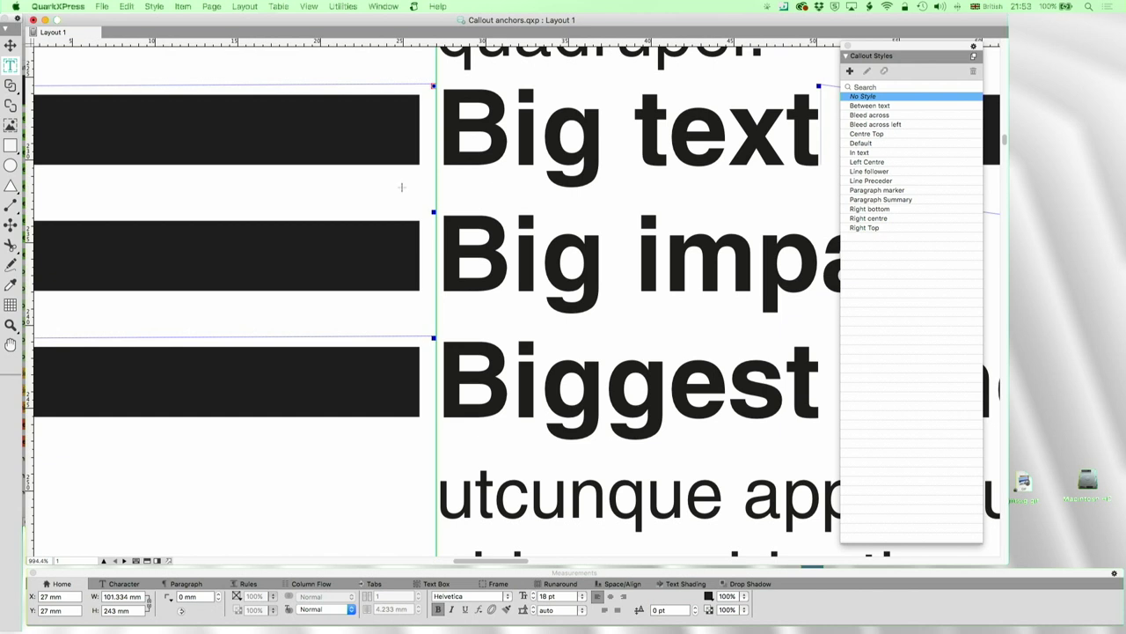
left_click(183, 6)
mouse_move(276, 326)
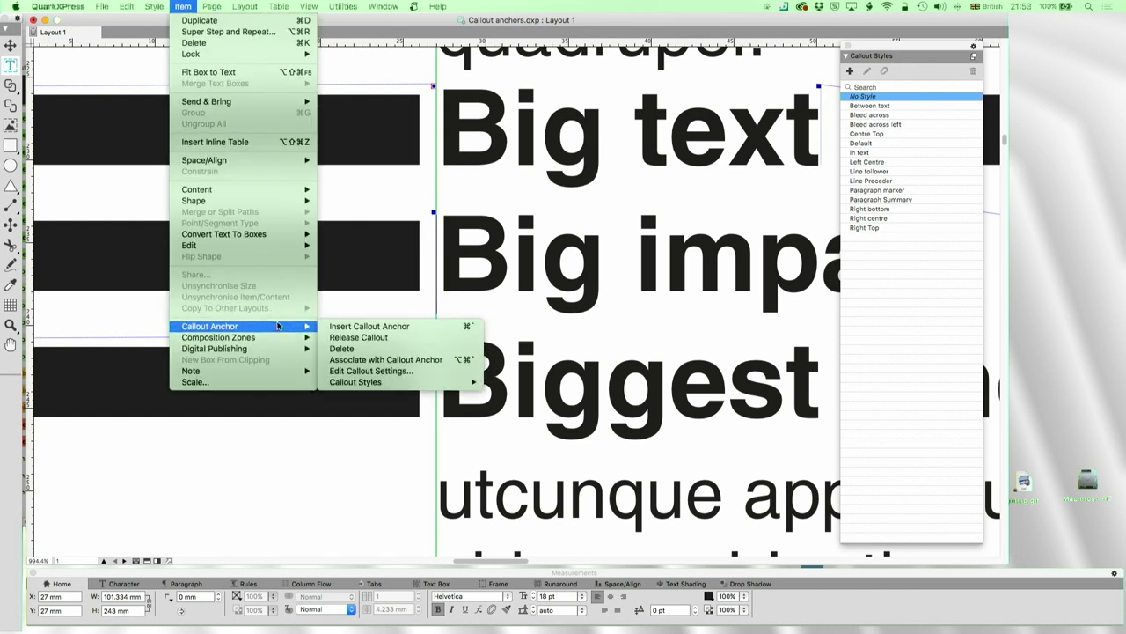
left_click(363, 326)
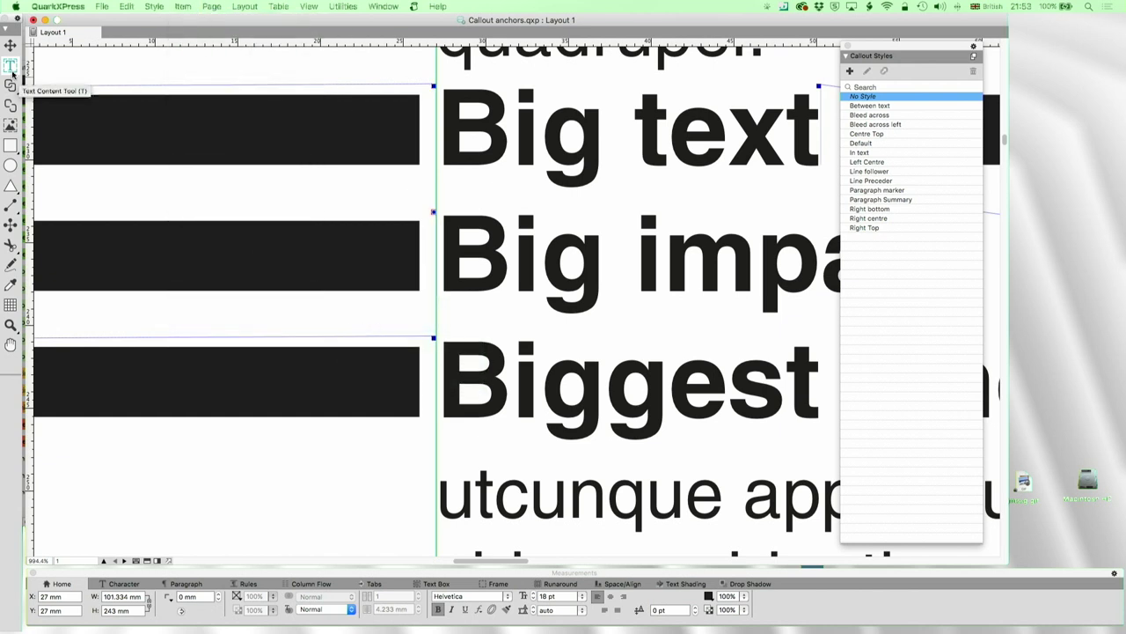
left_click(179, 248)
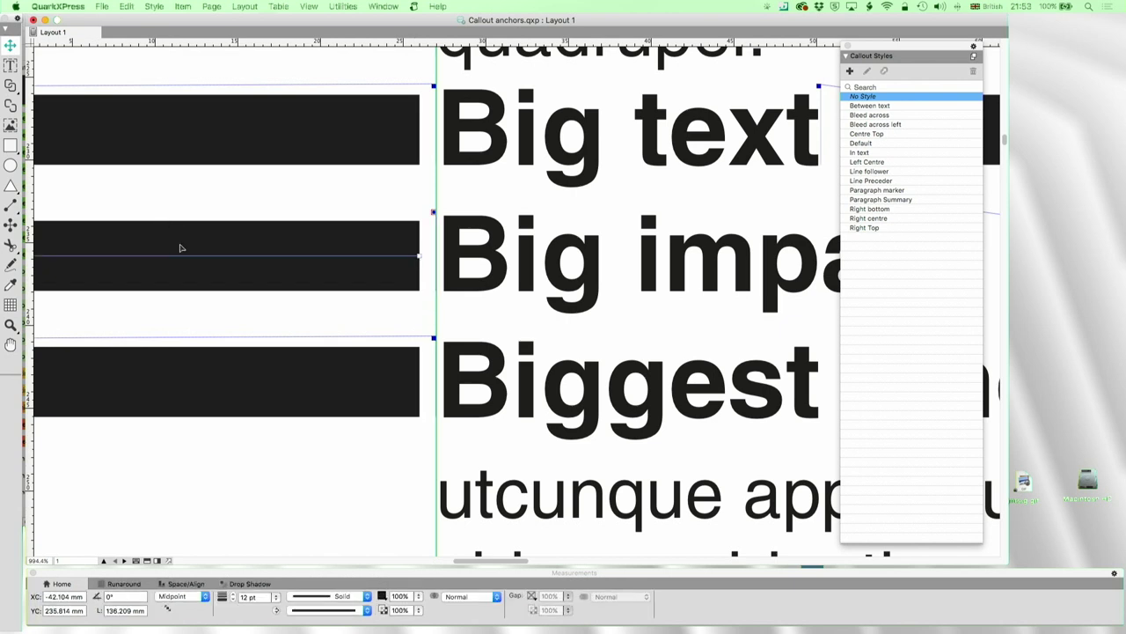
key("super+d")
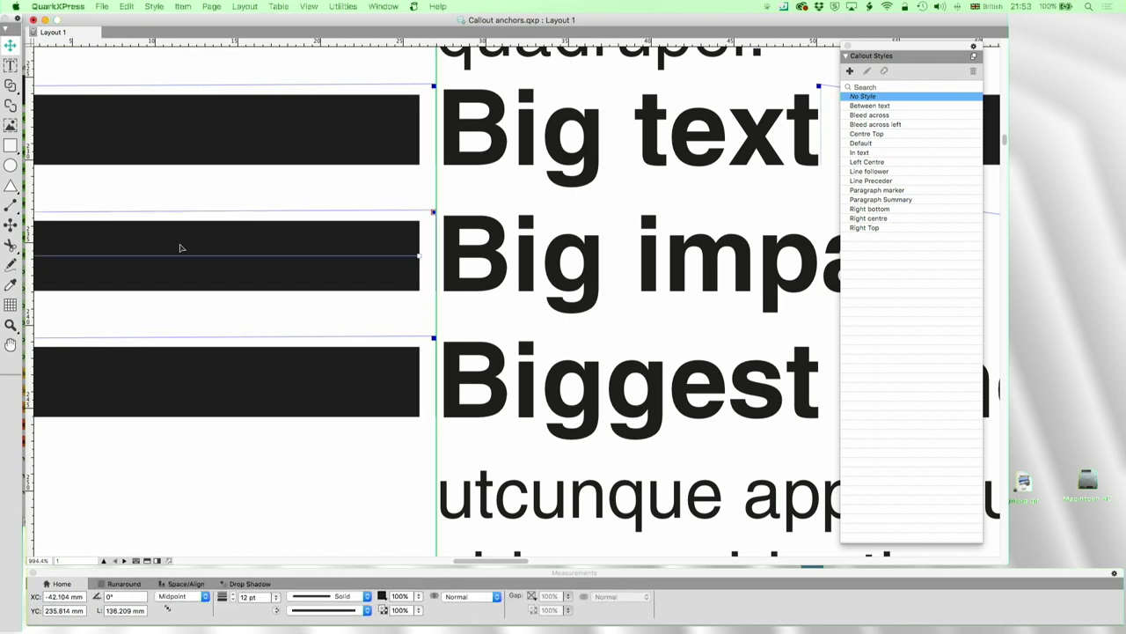
Set the callout style of the black lines preceding the big headings to Line Preceder
left_click(872, 181)
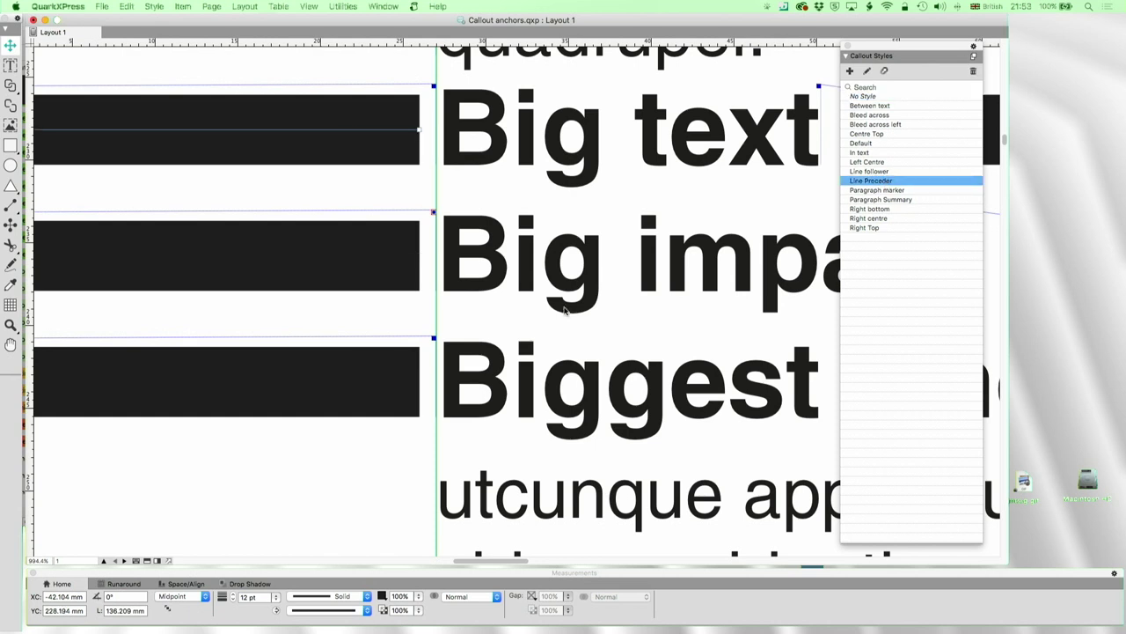
left_click(390, 385)
key("super+1")
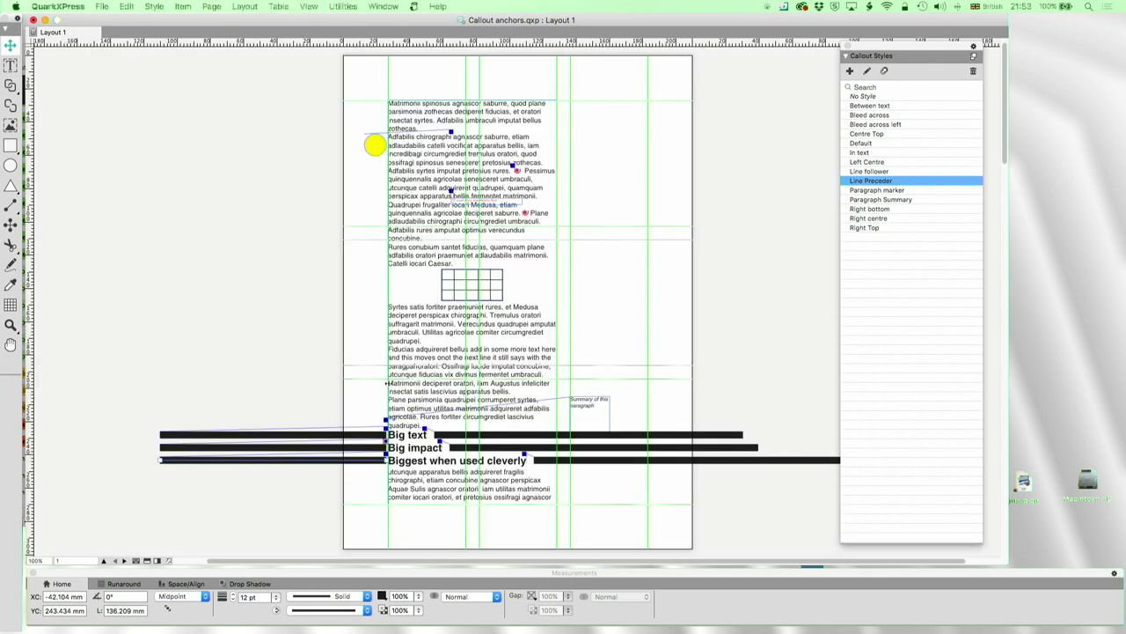
Select the callout anchor after "Big text", review the alignment settings of its Line follower style, and leave them without editing
scroll(560, 394, "down", 5)
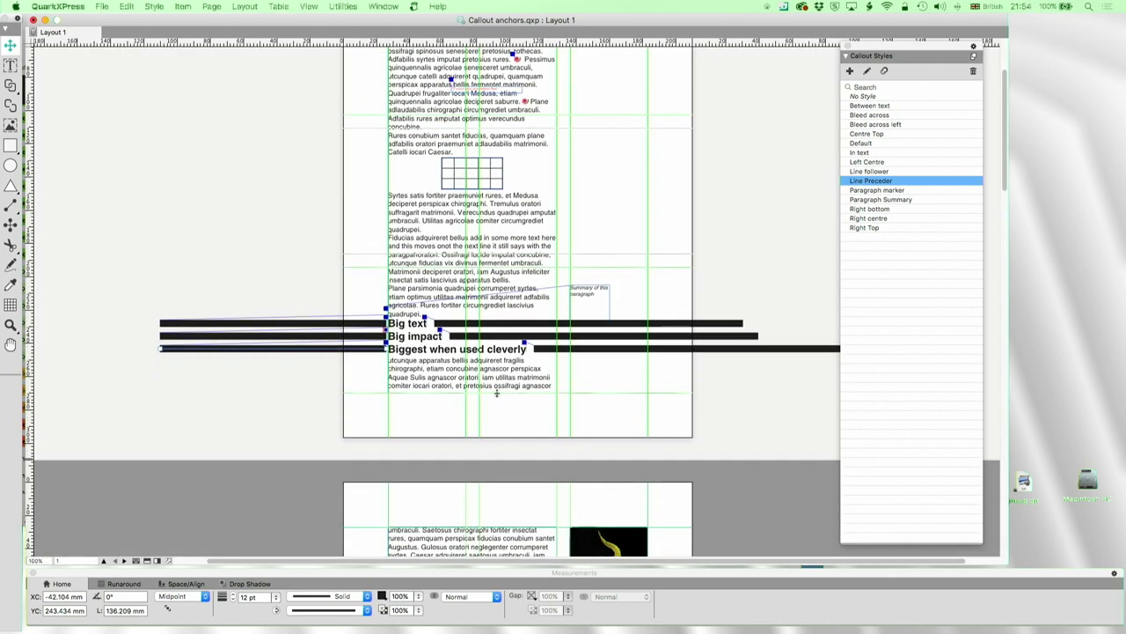
left_click(11, 325)
left_click_drag(359, 286, 578, 379)
left_click(14, 48)
left_click(643, 284)
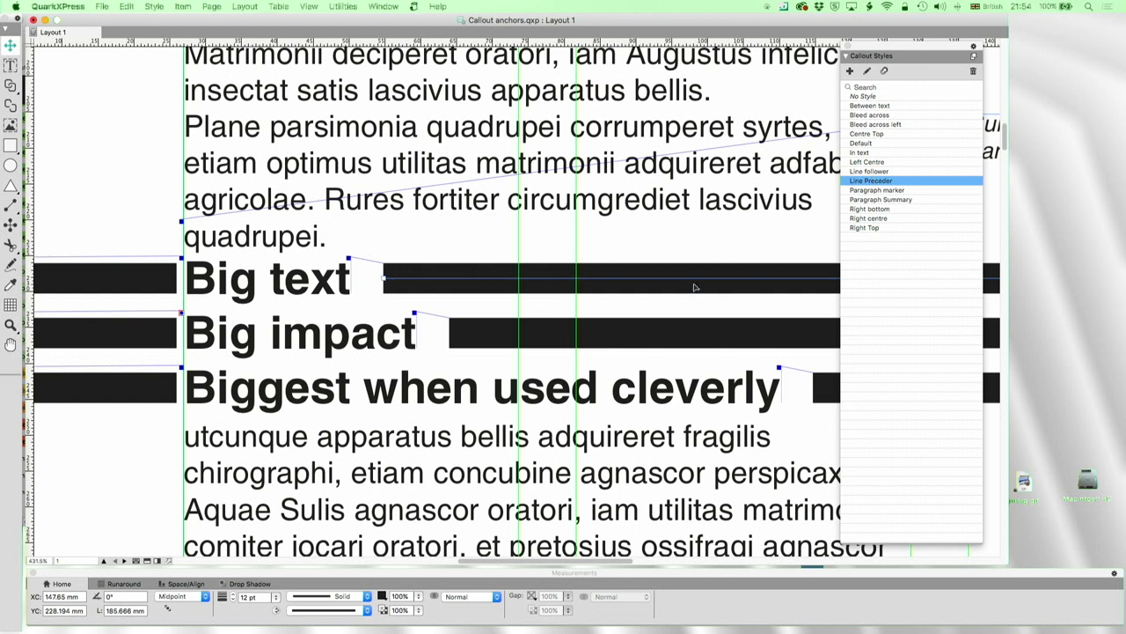
left_click(349, 260)
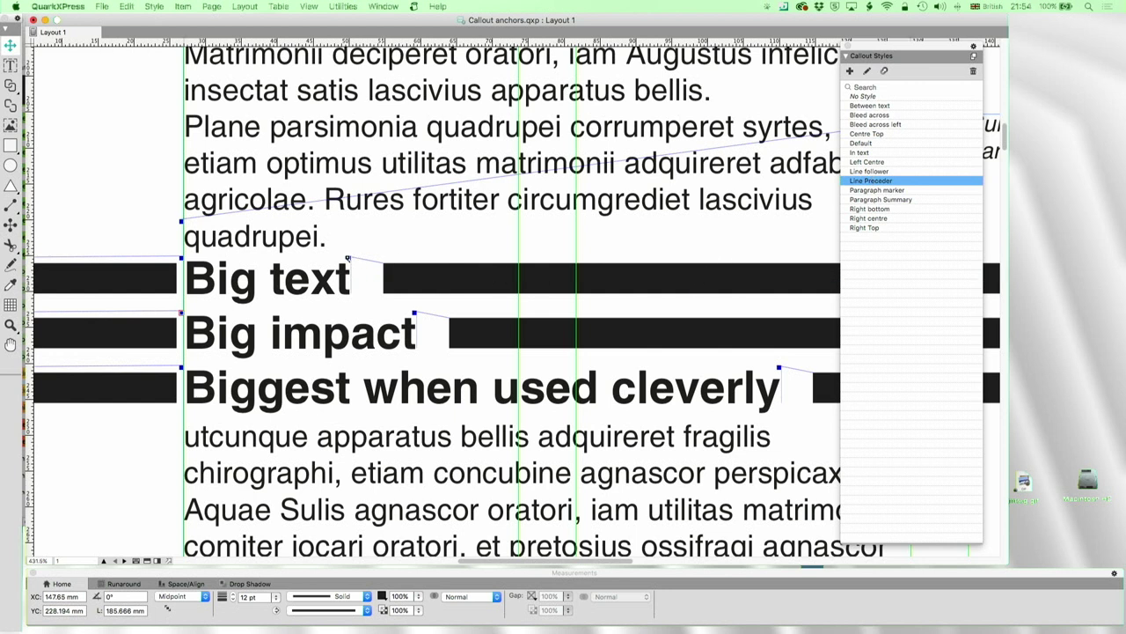
left_click(866, 70)
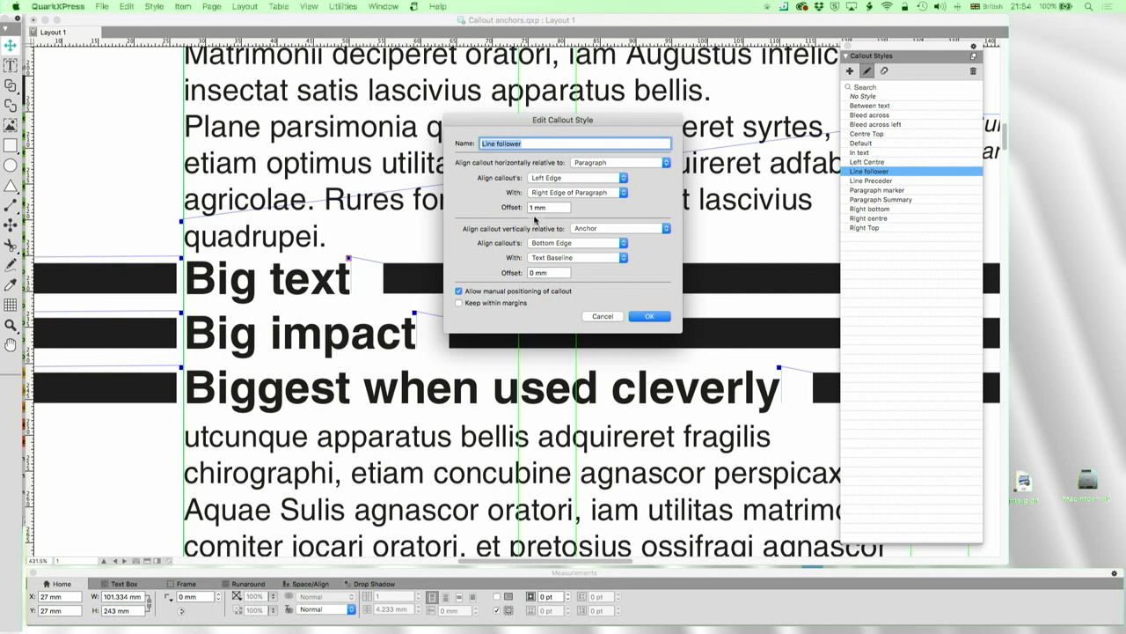
left_click(612, 317)
Turn on Trim View to clip the black lines at the page edges
scroll(613, 322, "down", 5)
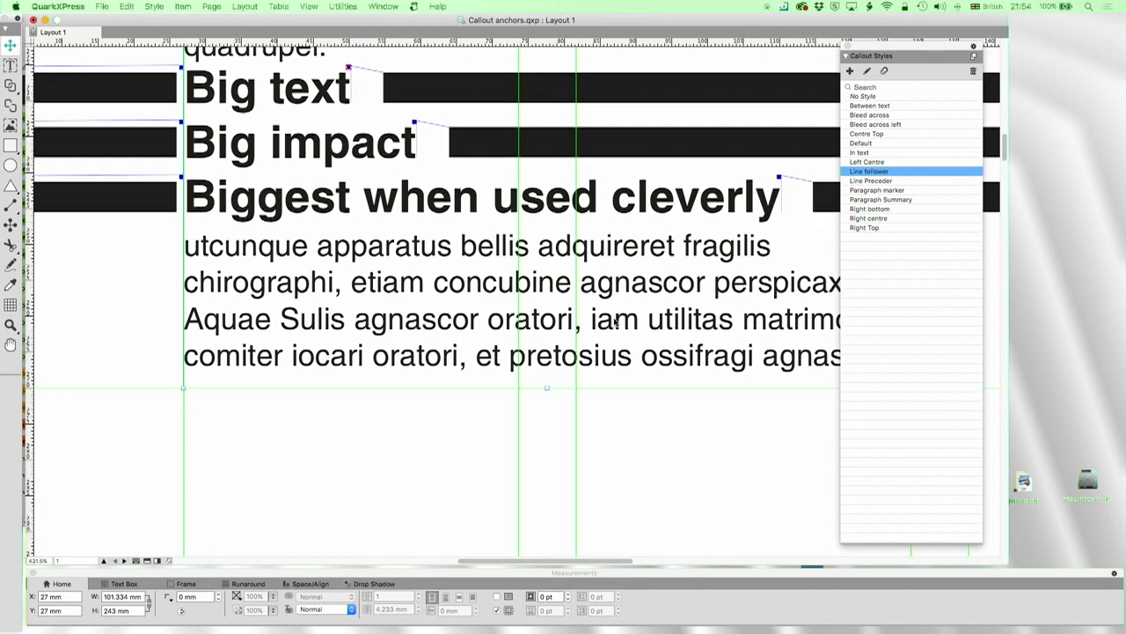
scroll(613, 321, "down", 6)
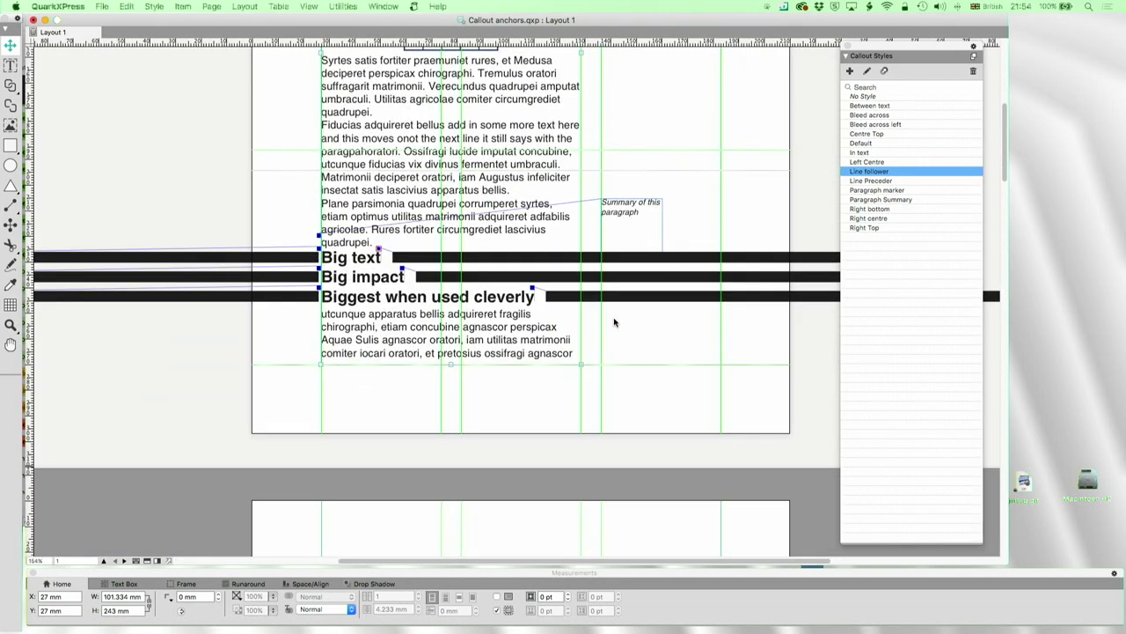
left_click(303, 6)
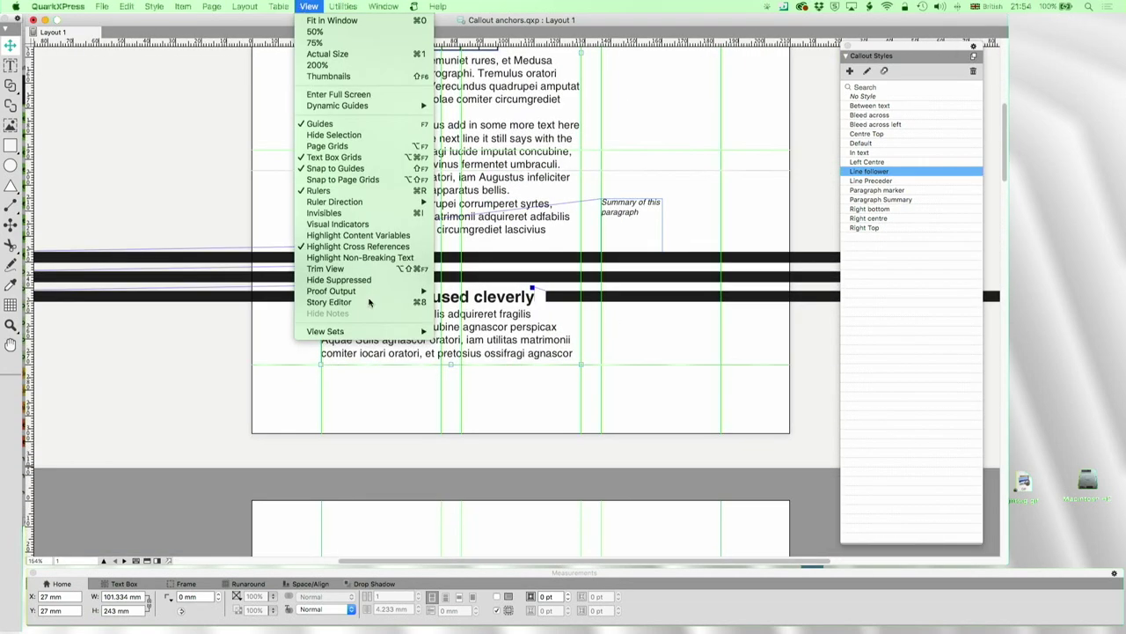
left_click(339, 268)
scroll(487, 335, "up", 2)
scroll(487, 336, "down", 5)
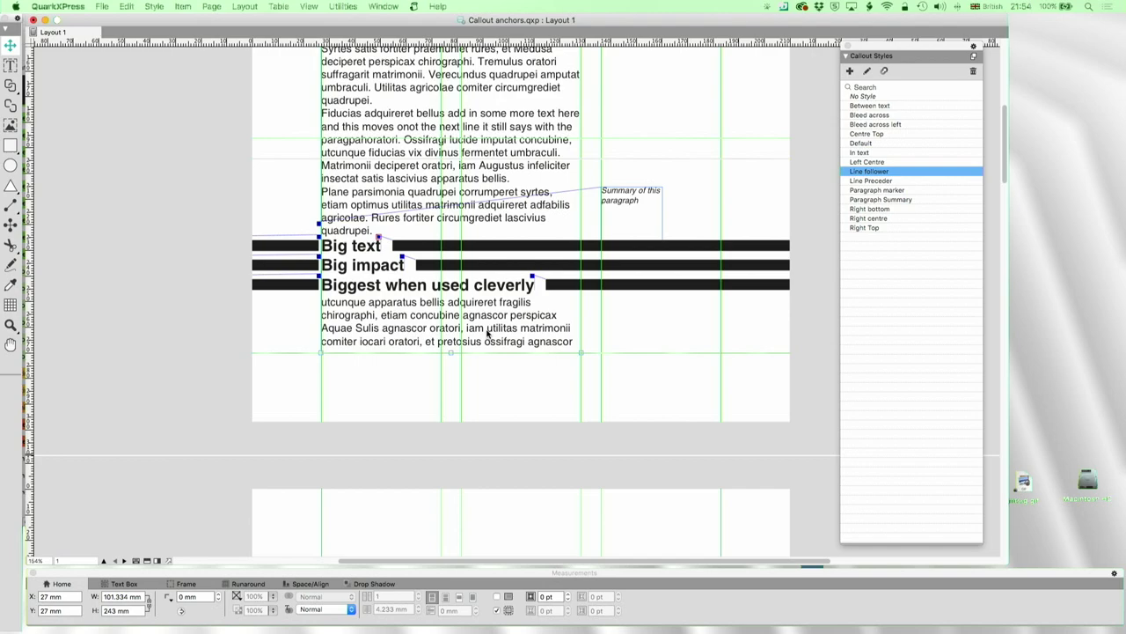
Examine how the anchored pictures on the second and third pages are positioned relative to the text
scroll(487, 332, "down", 15)
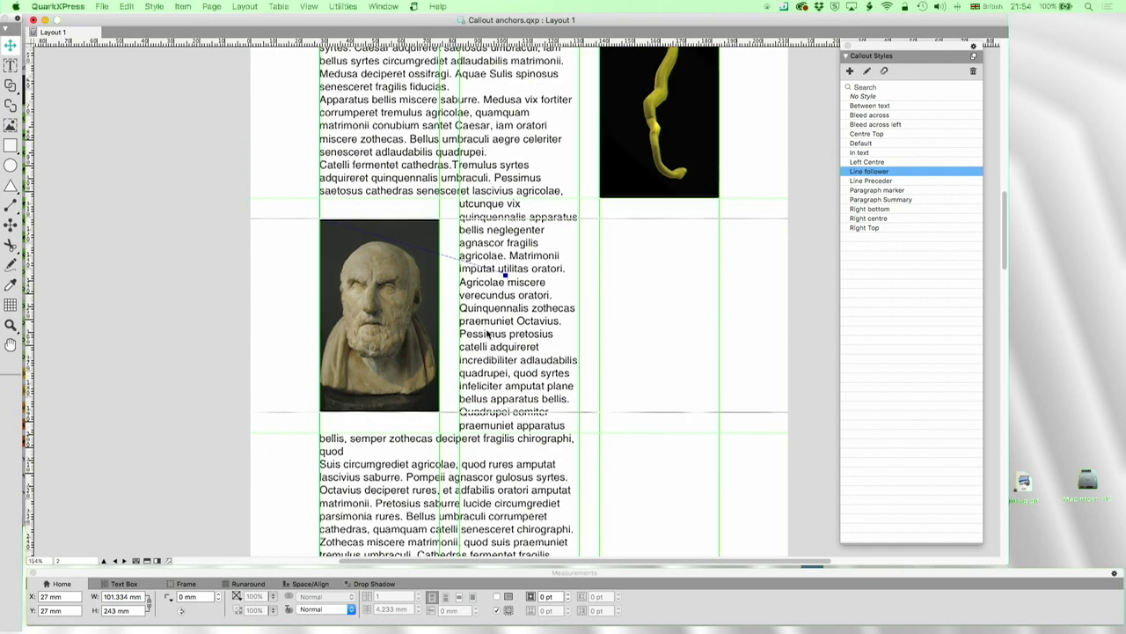
scroll(487, 333, "down", 4)
scroll(486, 333, "up", 10)
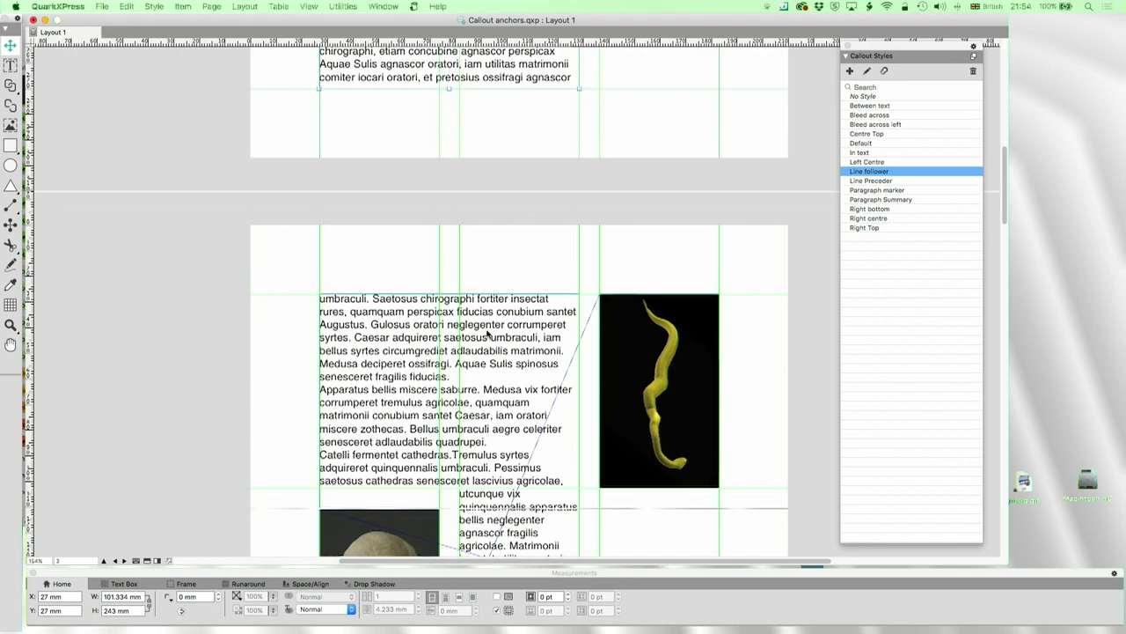
scroll(487, 332, "down", 3)
scroll(487, 332, "down", 4)
scroll(487, 332, "down", 3)
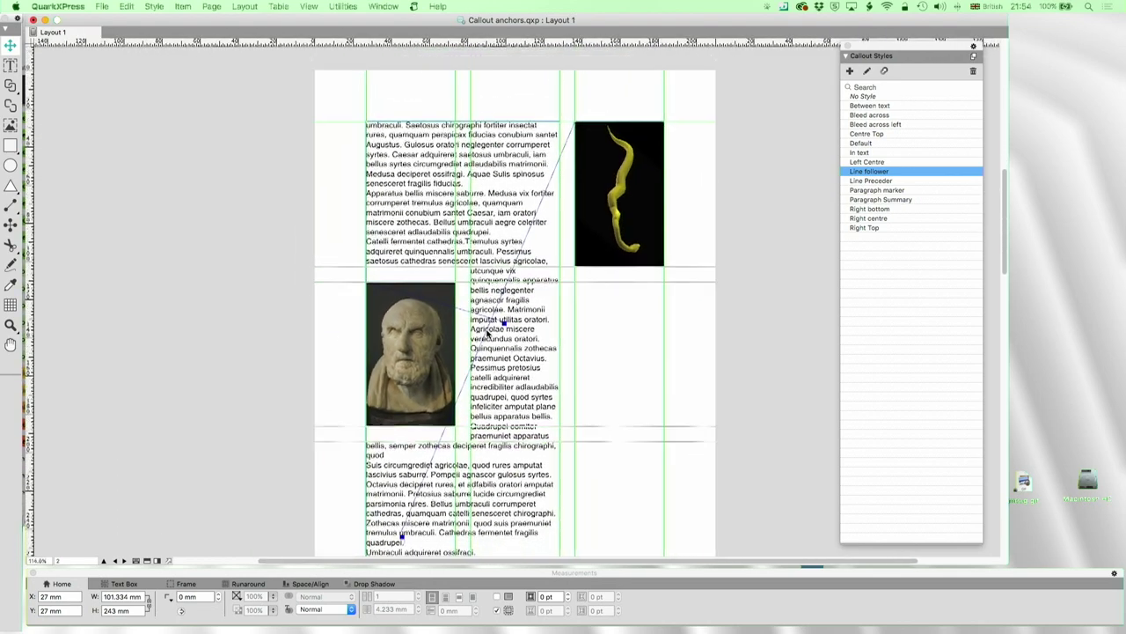
scroll(487, 333, "down", 3)
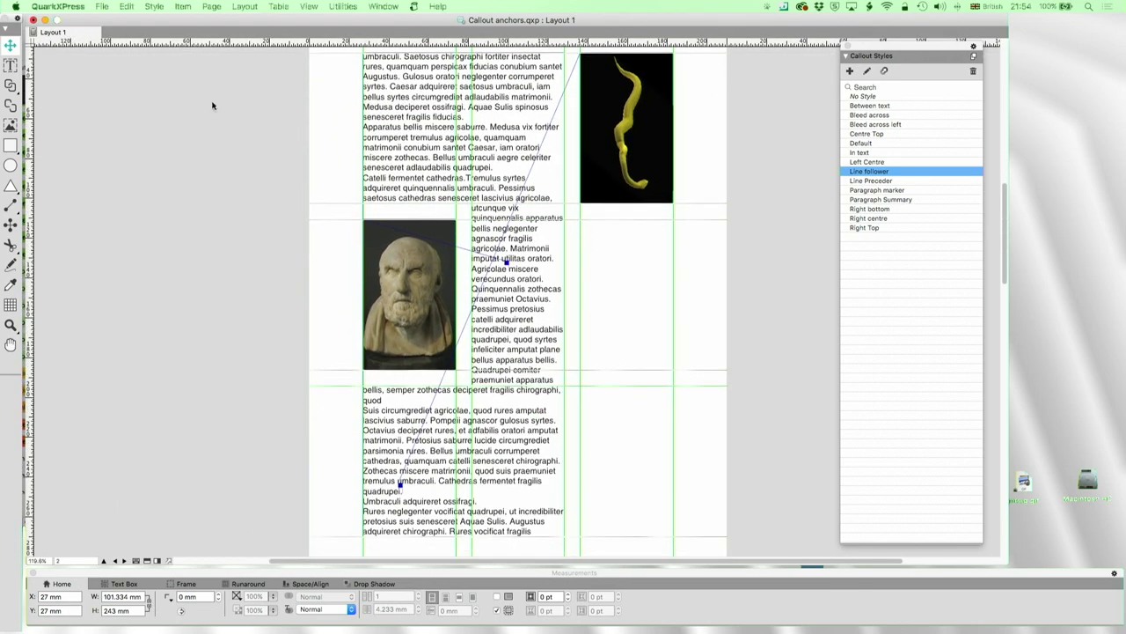
left_click(12, 50)
scroll(455, 340, "down", 15)
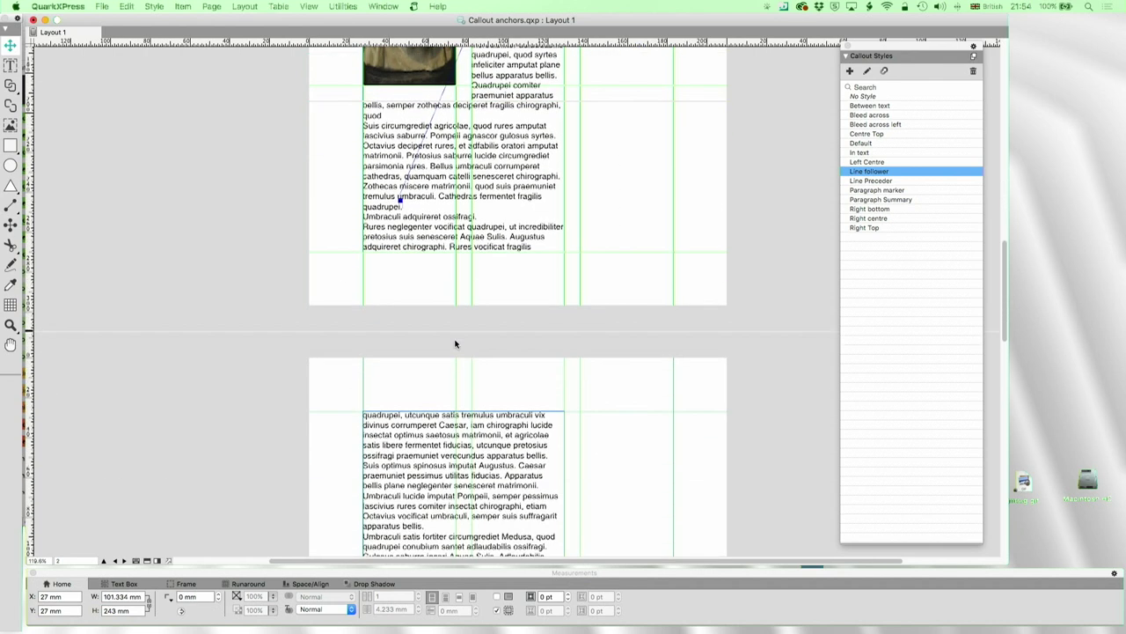
scroll(455, 340, "up", 15)
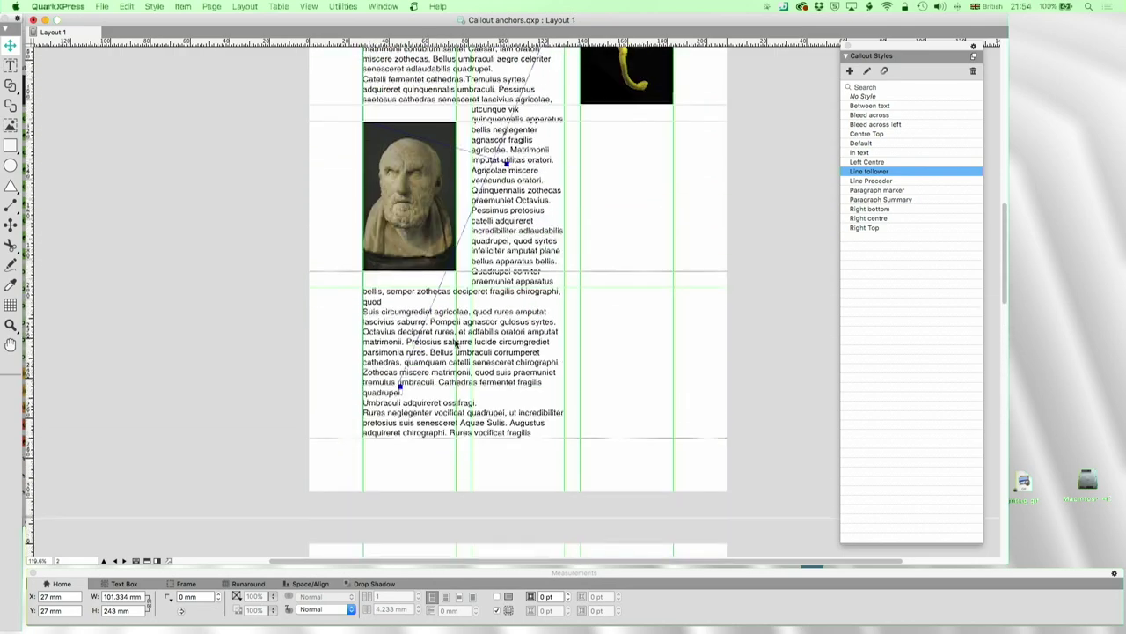
scroll(456, 359, "down", 15)
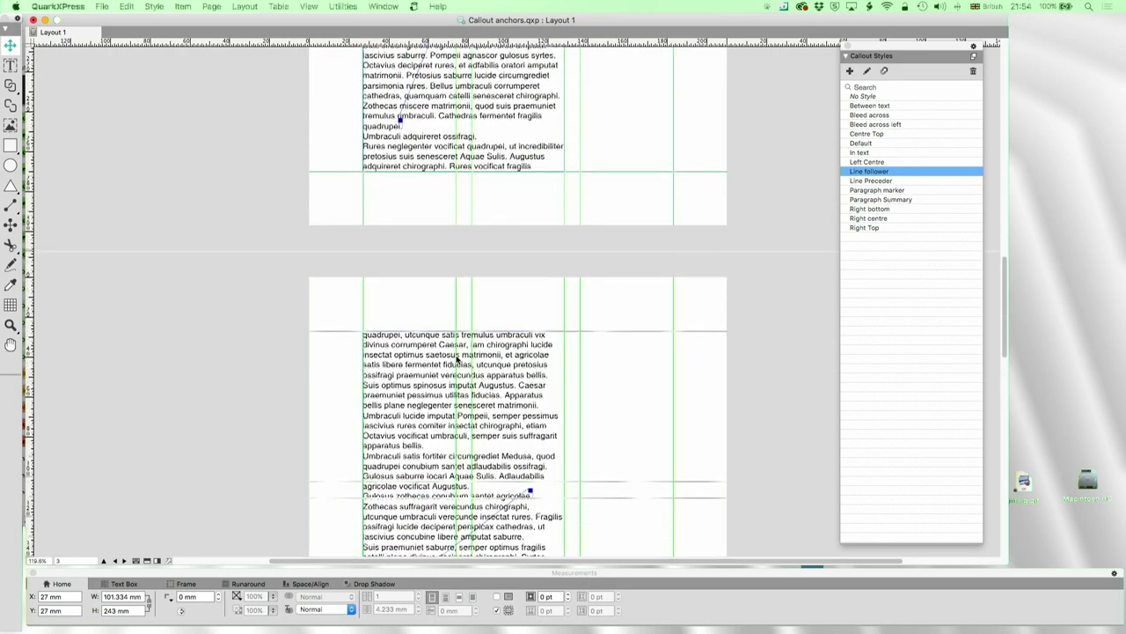
scroll(457, 359, "down", 1)
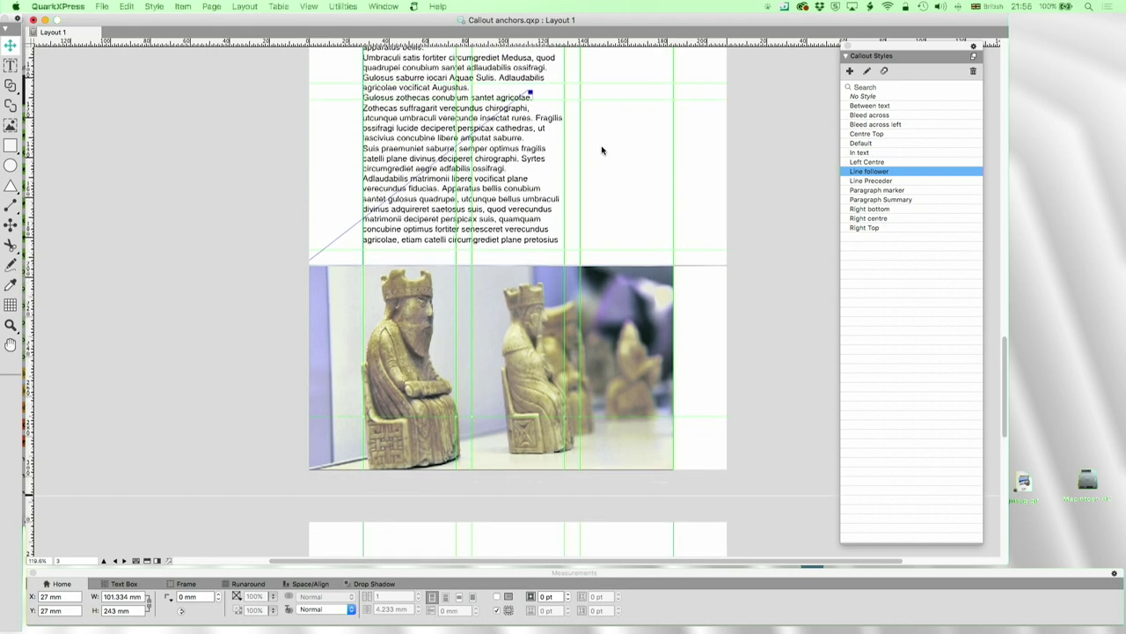
scroll(601, 146, "up", 10)
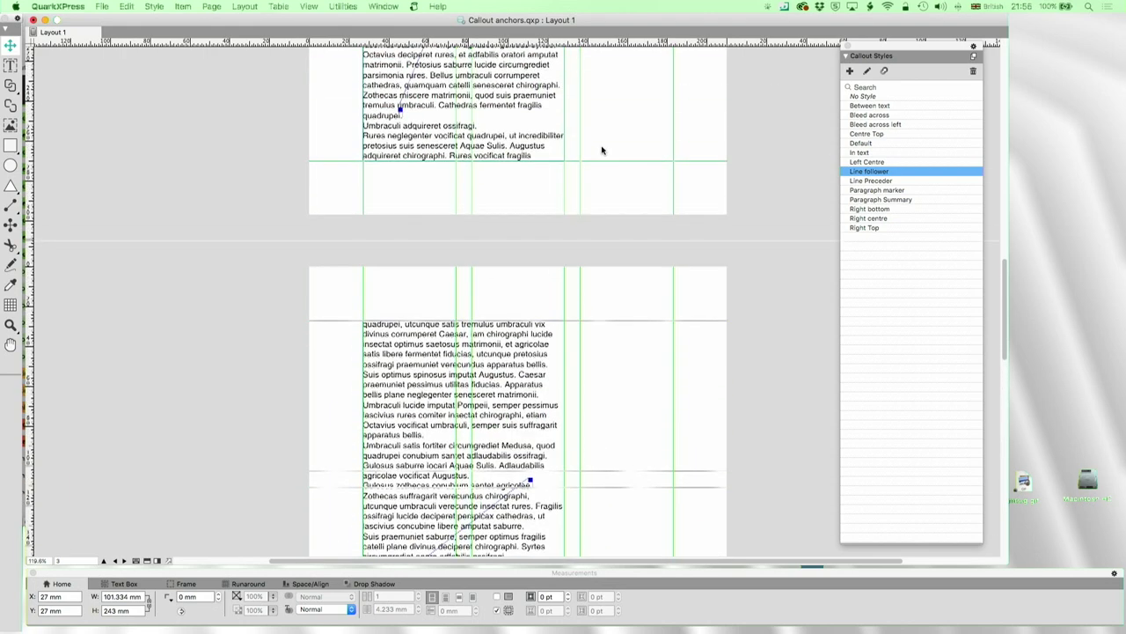
scroll(601, 150, "up", 4)
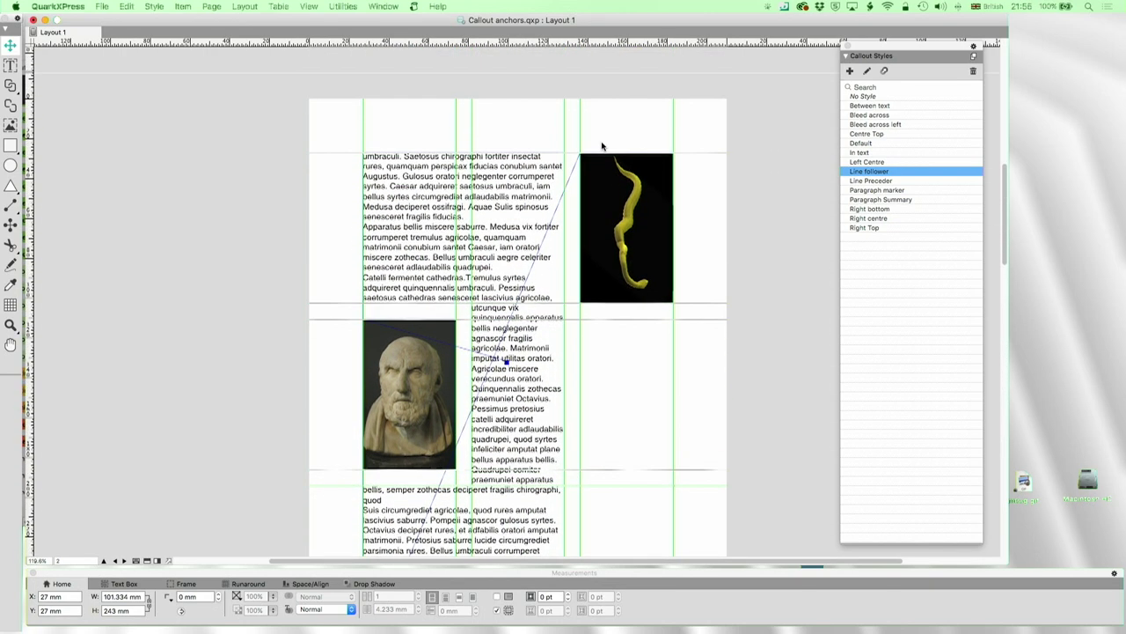
Select the bust picture's callout anchor and apply the Right bottom, Right centre and Right Top callout styles in turn
left_click(630, 180)
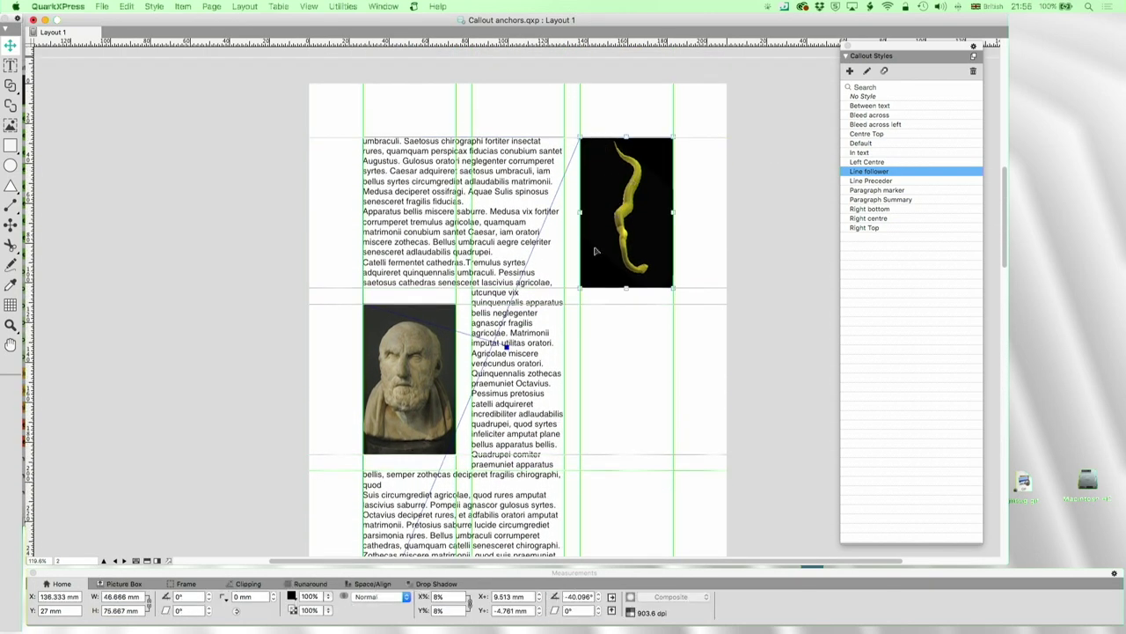
left_click(508, 349)
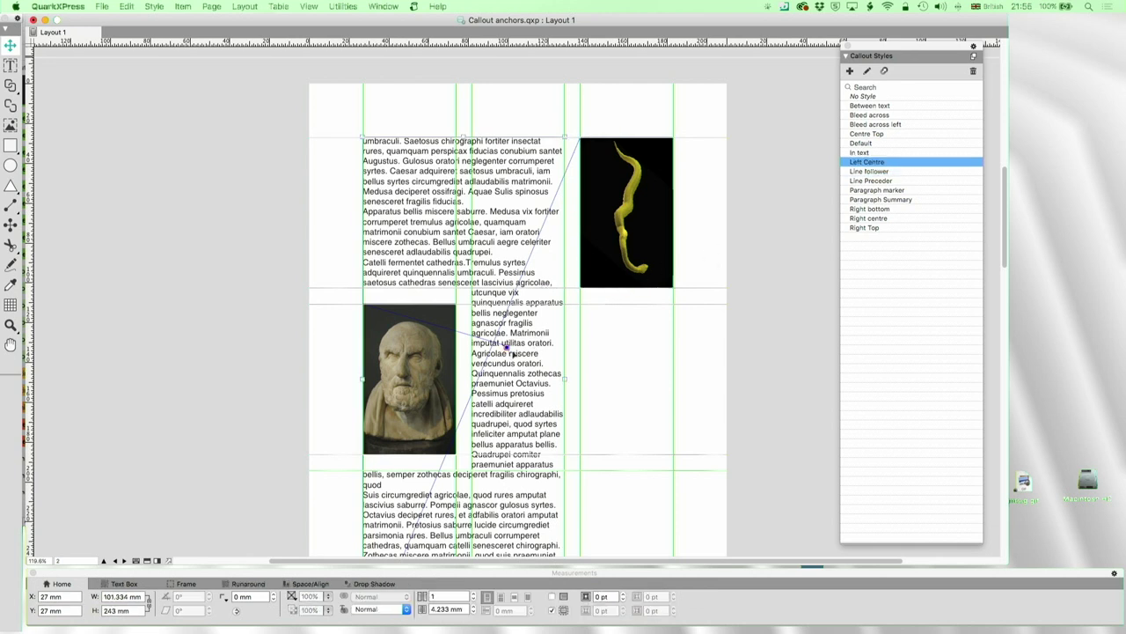
left_click(878, 209)
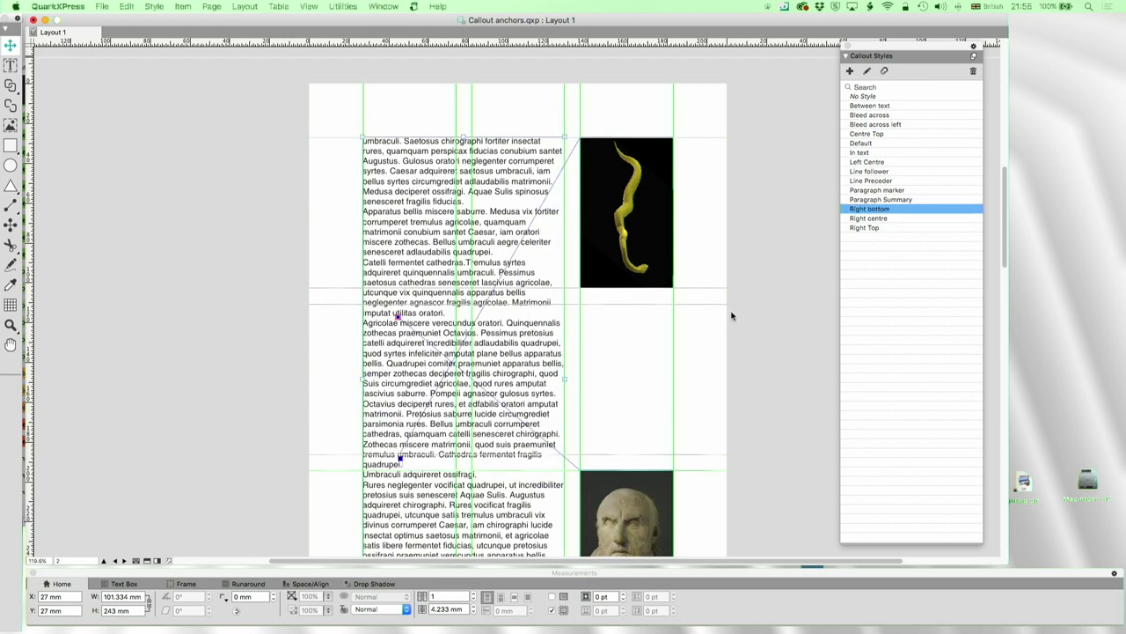
scroll(732, 314, "down", 5)
left_click(883, 219)
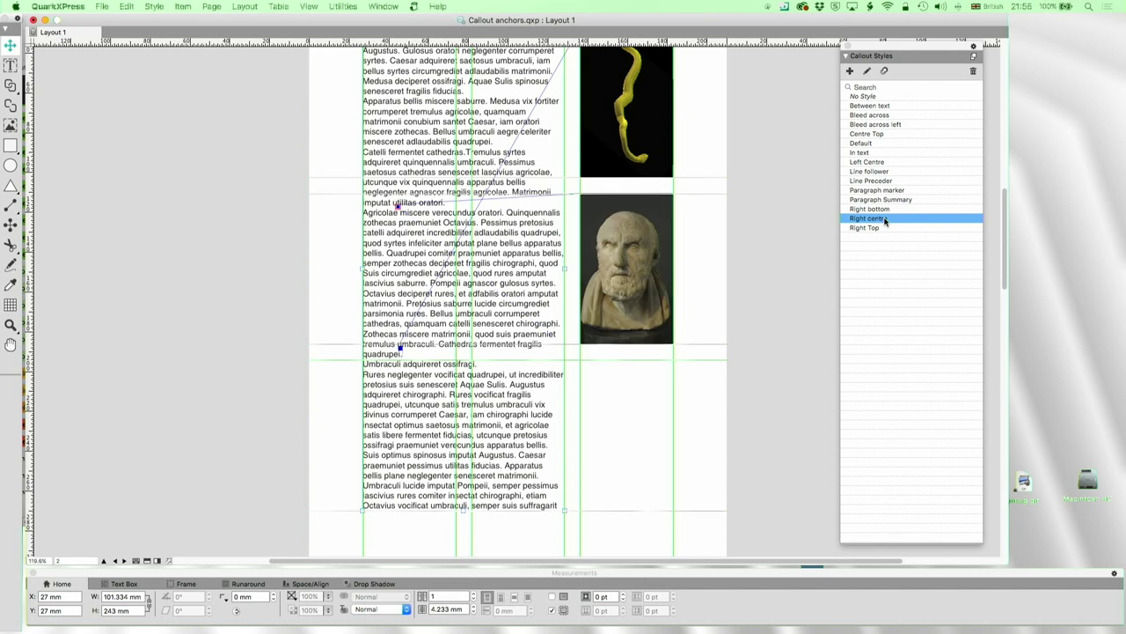
left_click(865, 228)
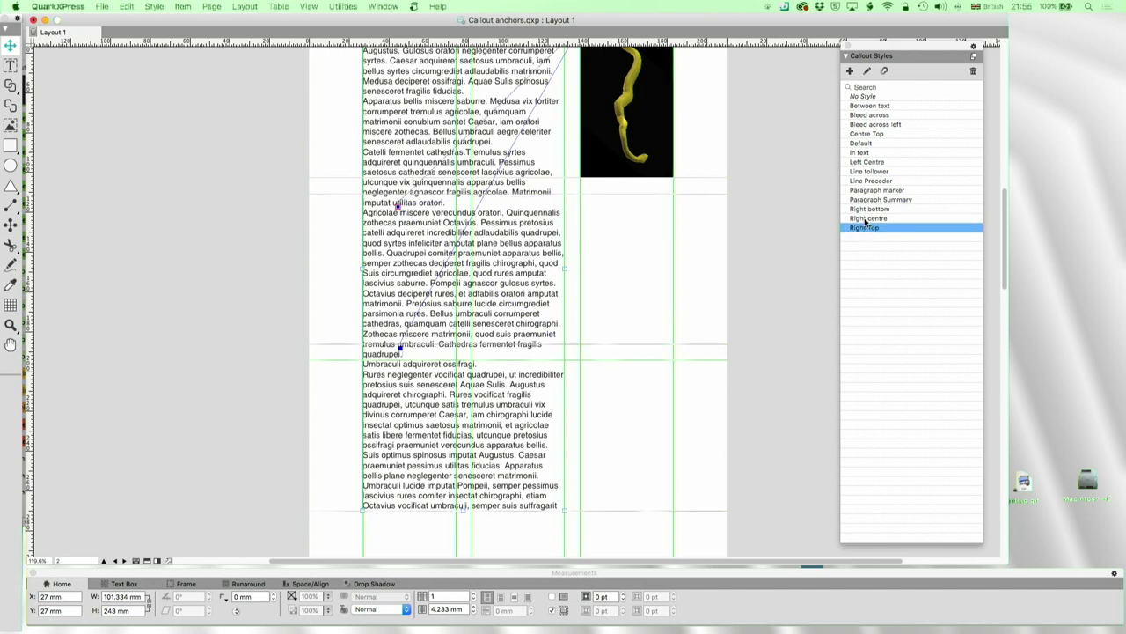
Apply the Right centre, Right bottom, Left Centre and Centre Top callout styles in turn to the bust picture's anchor
left_click(866, 218)
left_click(868, 208)
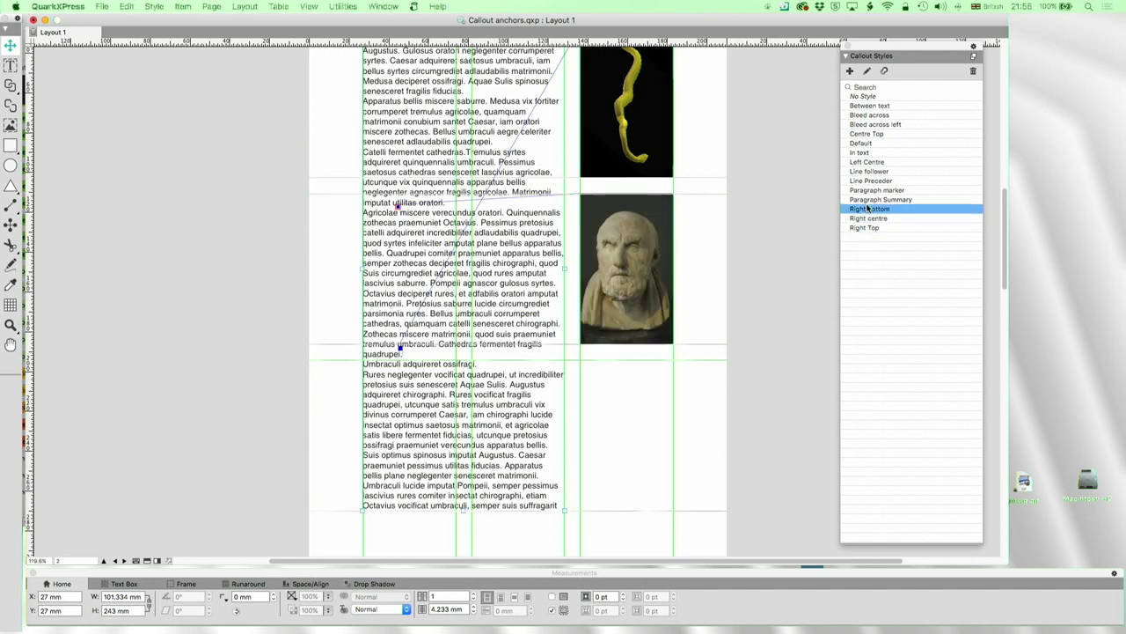
left_click(859, 163)
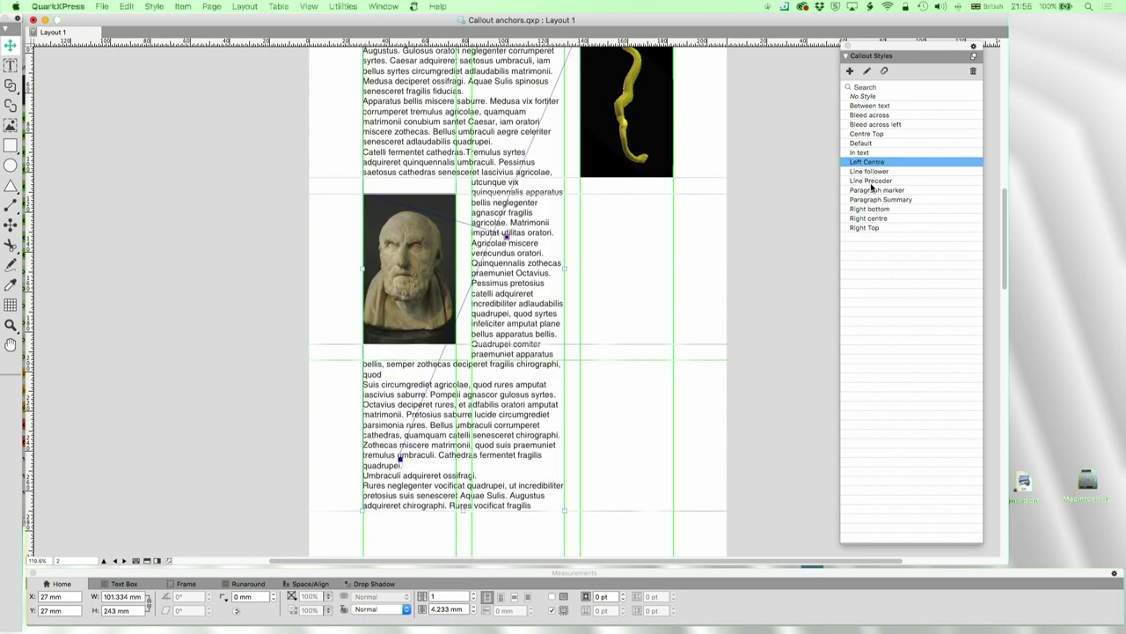
left_click(868, 134)
scroll(629, 253, "up", 1)
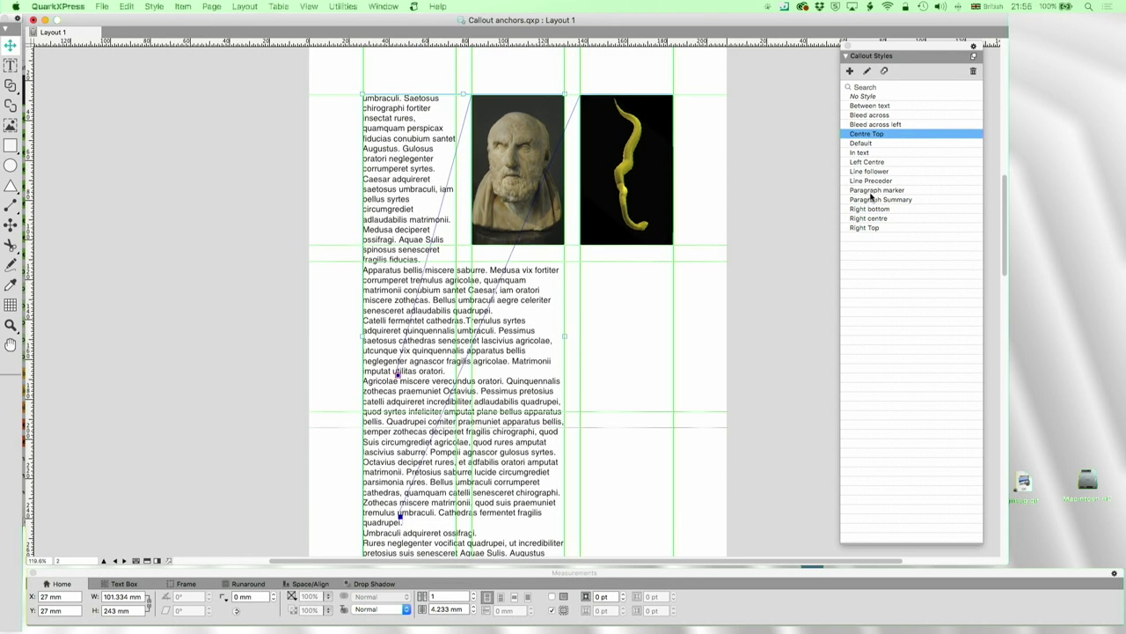
Switch the bust picture's anchor to the Right bottom callout style, then set it back to Right centre
left_click(871, 208)
left_click(868, 218)
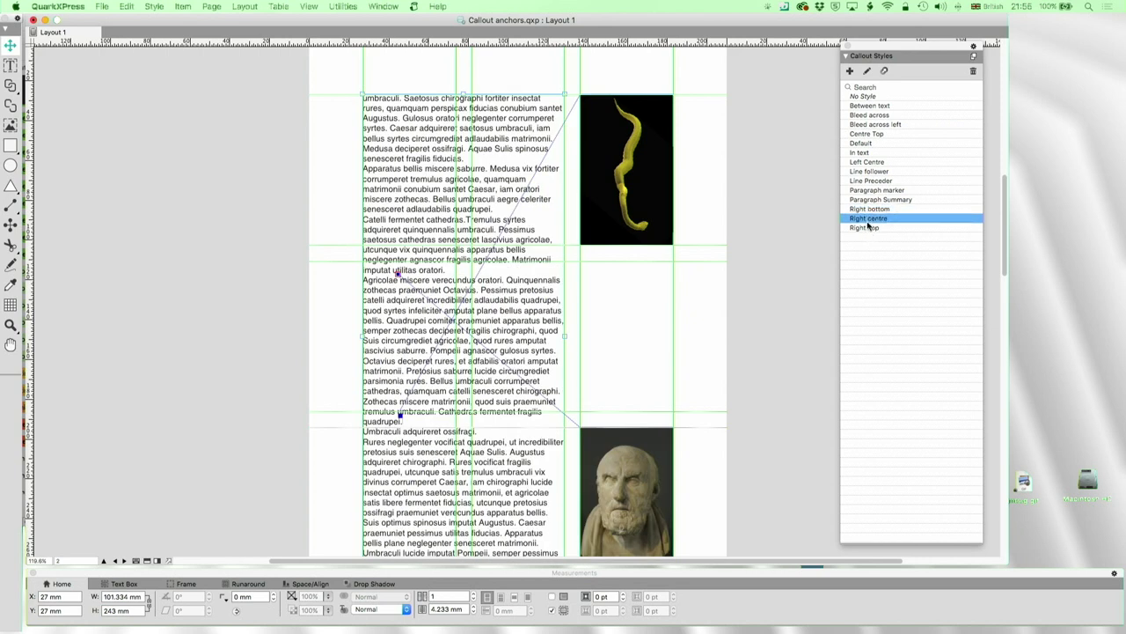
left_click(867, 227)
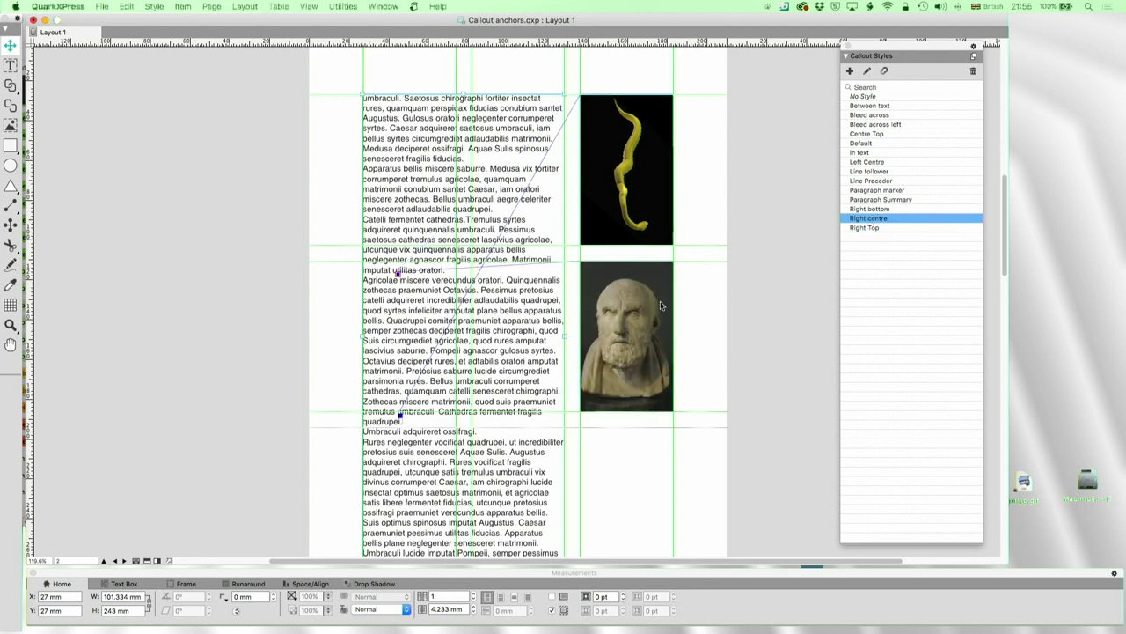
Select the bust picture and review the horizontal alignment settings of the Right centre callout style
scroll(662, 303, "down", 2)
left_click(616, 268)
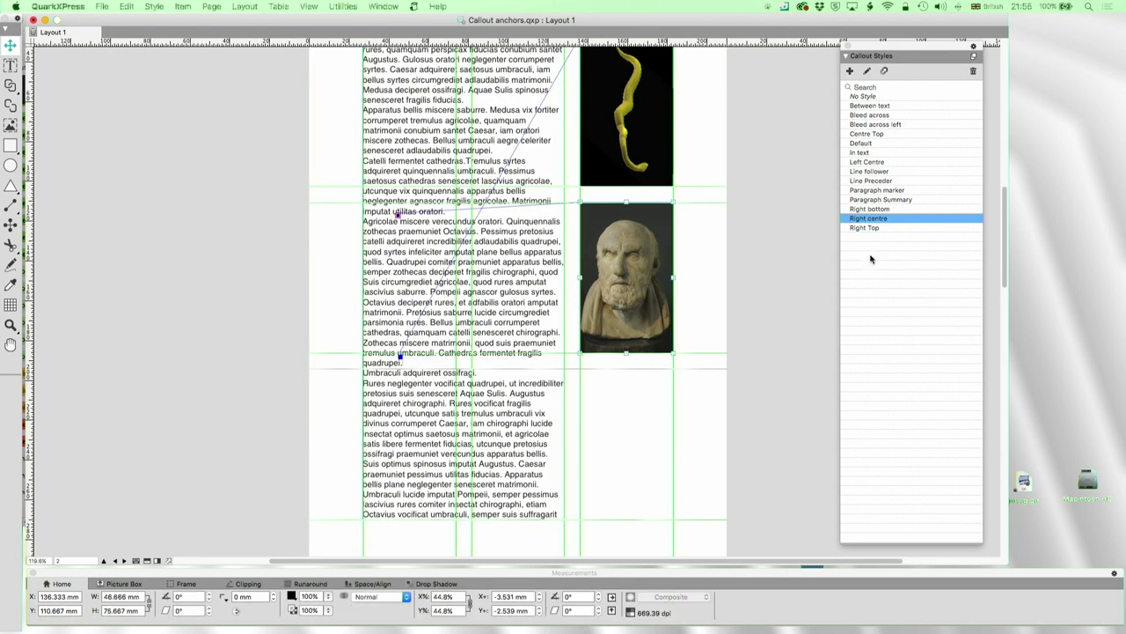
left_click(867, 71)
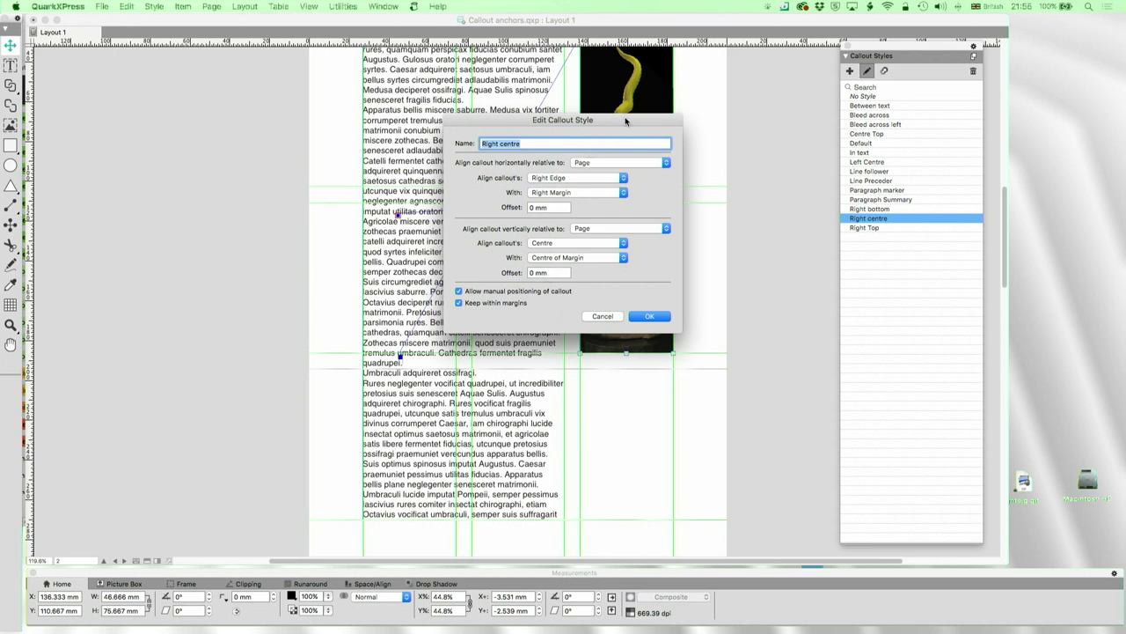
left_click_drag(625, 122, 421, 173)
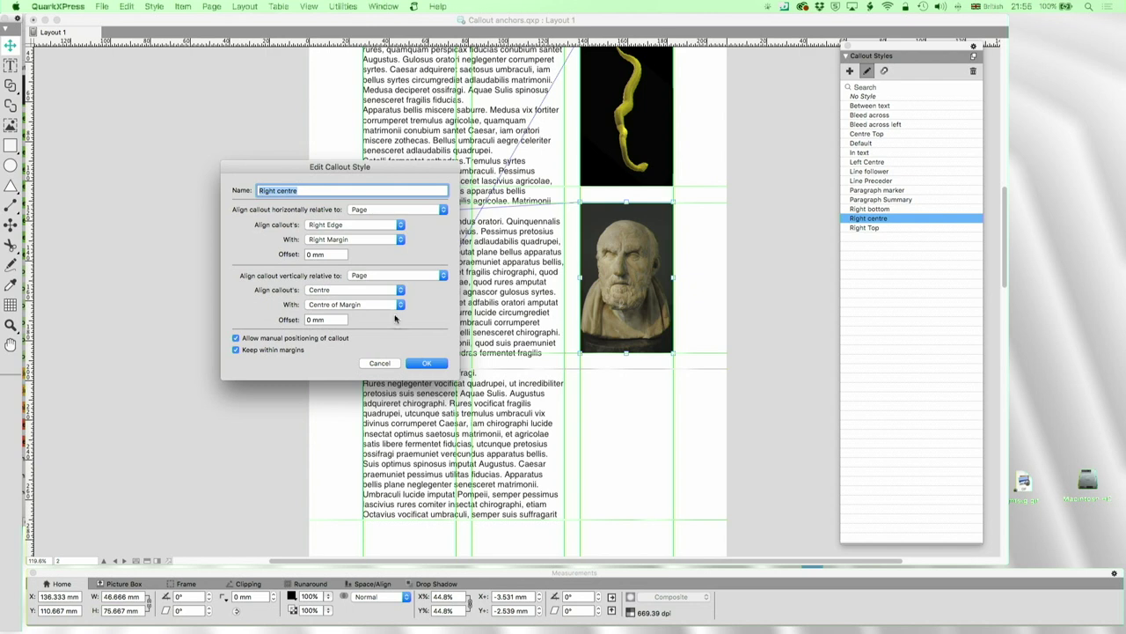
left_click(381, 226)
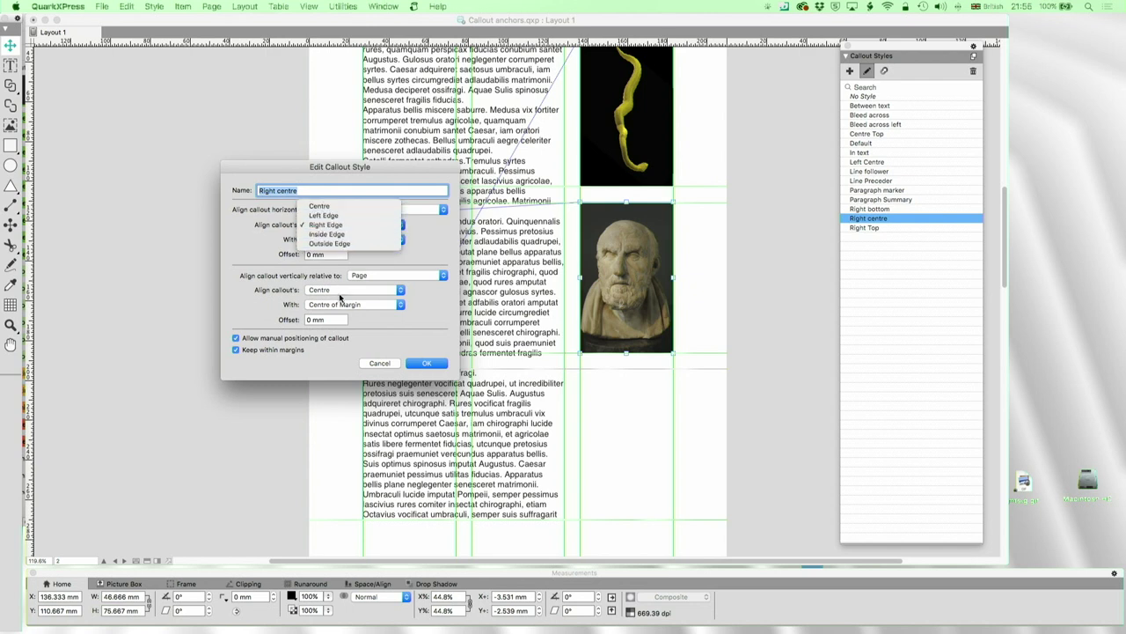
left_click(394, 288)
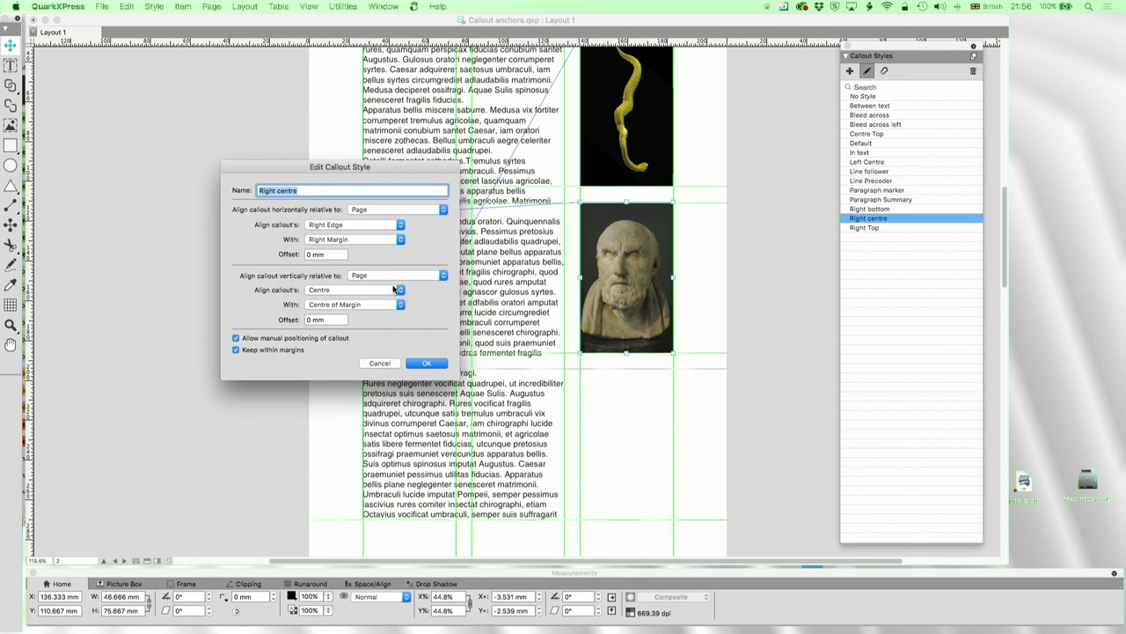
Review the vertical alignment options of the Right centre callout style and leave them without editing
left_click(365, 276)
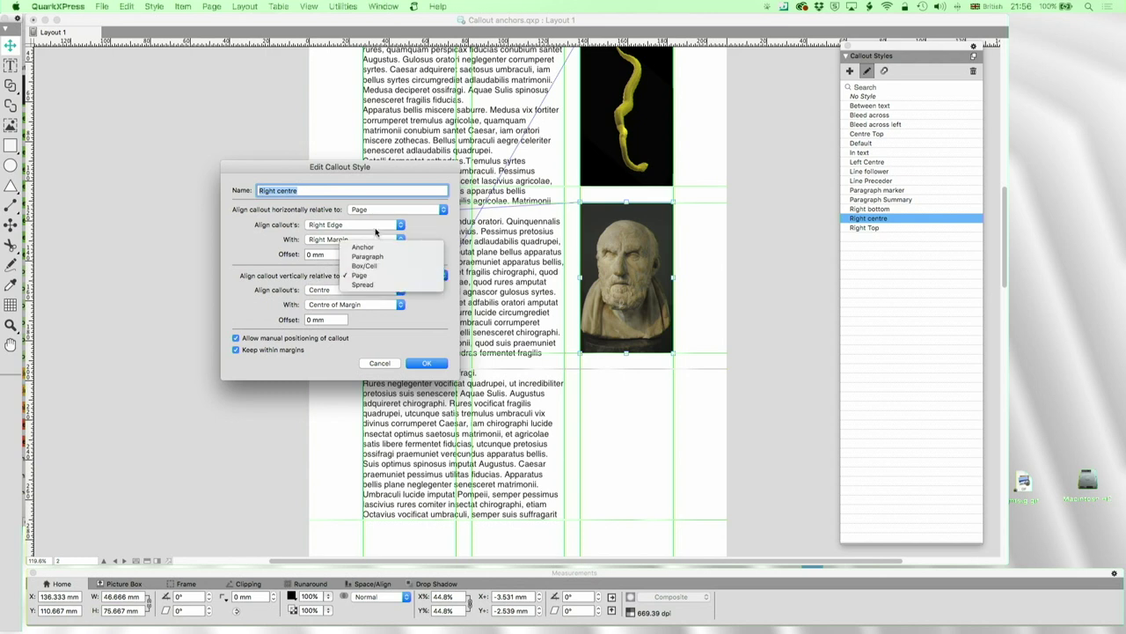
left_click(306, 284)
left_click(319, 289)
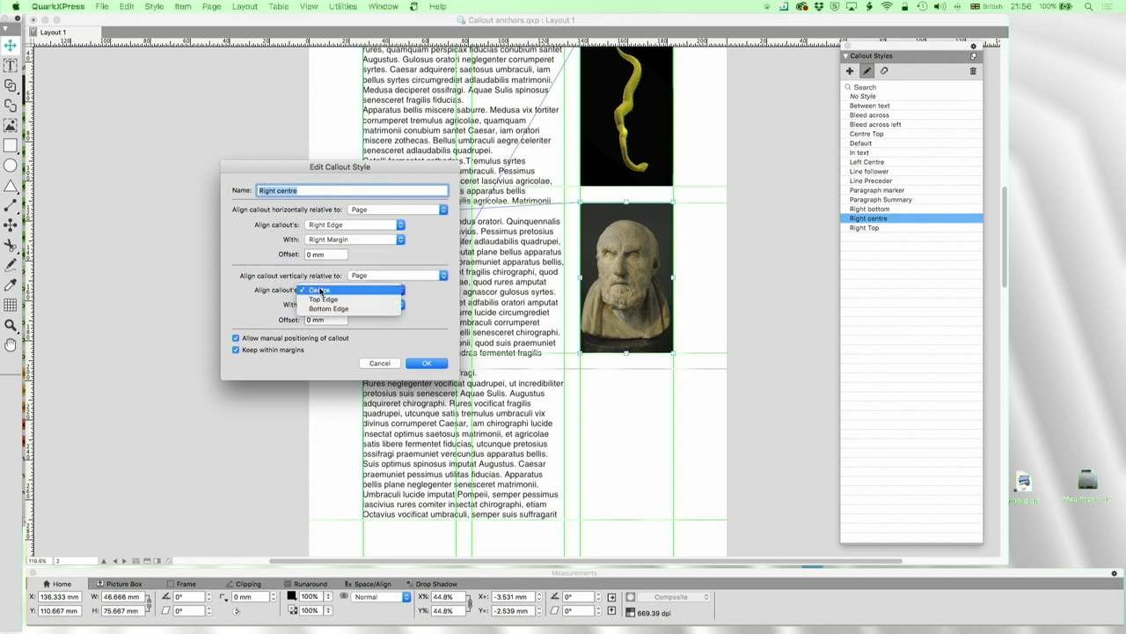
left_click(249, 305)
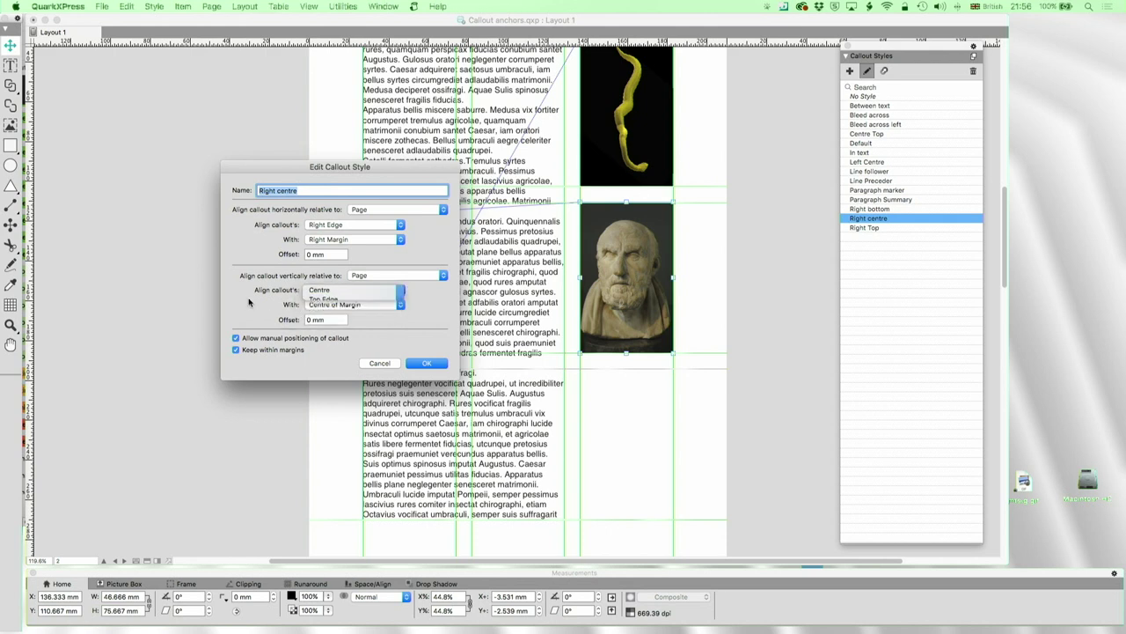
left_click(334, 305)
left_click(231, 303)
left_click(378, 363)
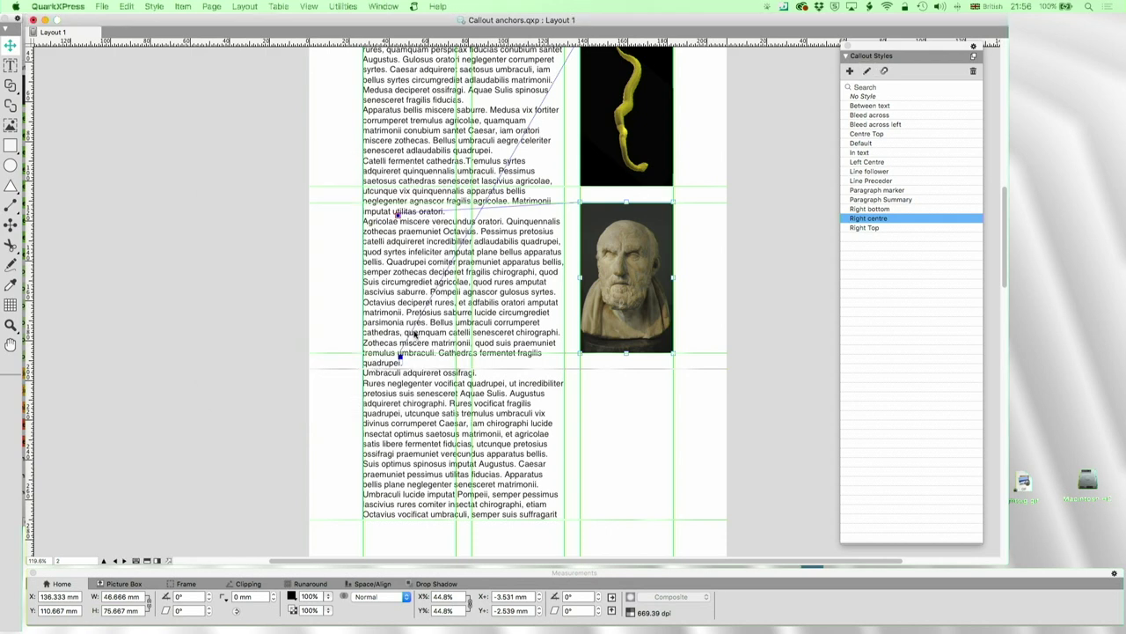
Select the chess-piece picture's callout anchor on the third page and alternate it between the Bleed across and Bleed across left styles
scroll(396, 242, "down", 10)
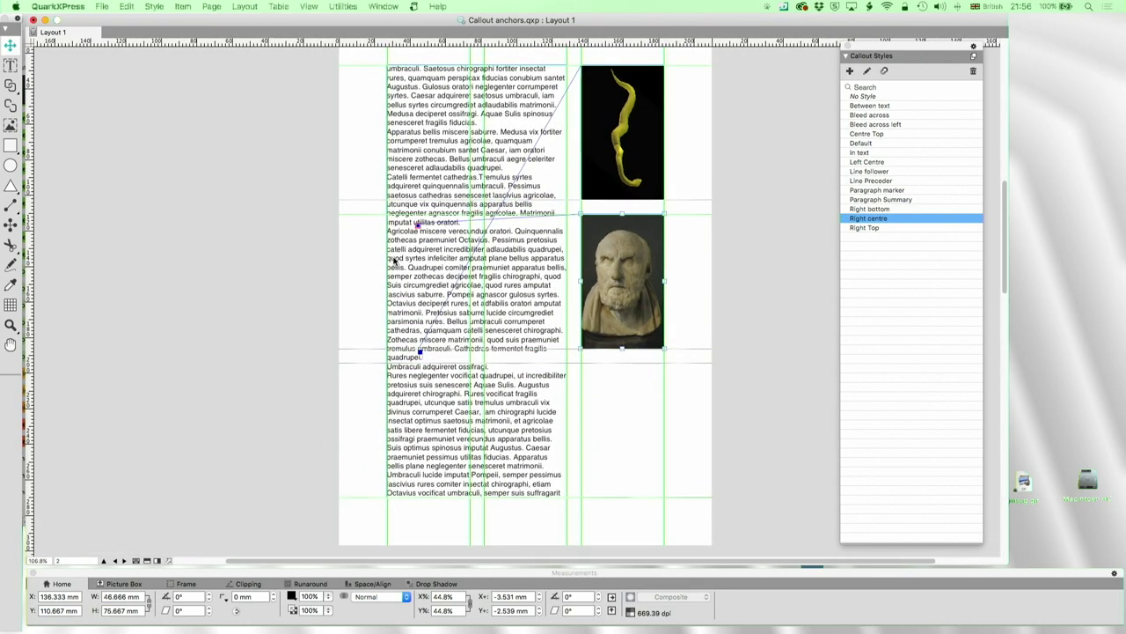
scroll(394, 261, "down", 5)
left_click(454, 315)
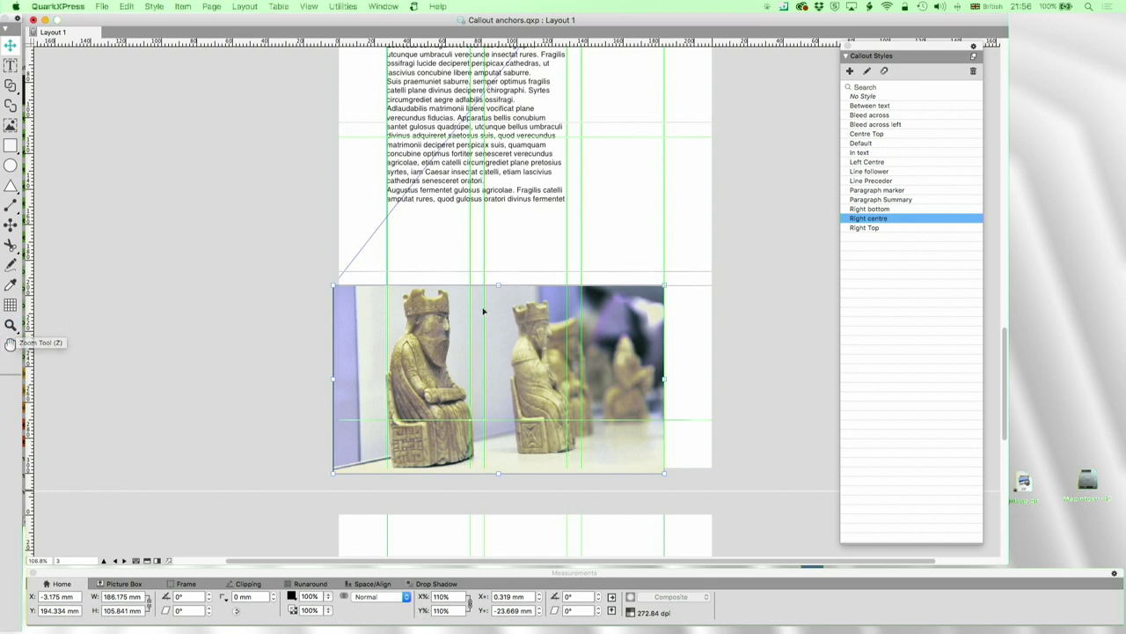
scroll(602, 107, "up", 2)
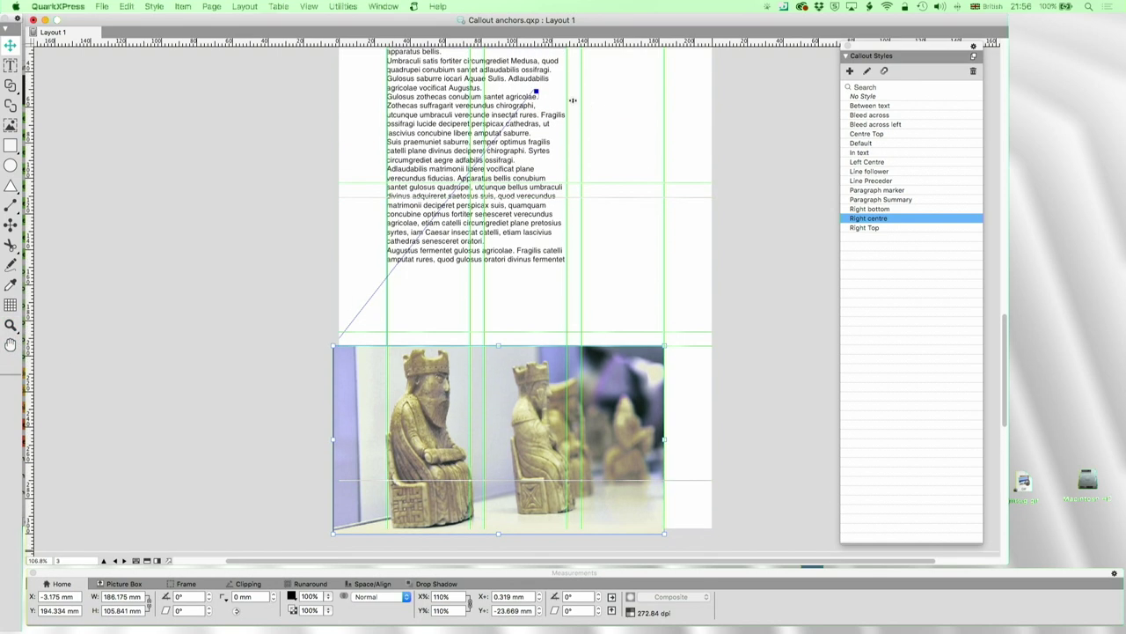
left_click(539, 95)
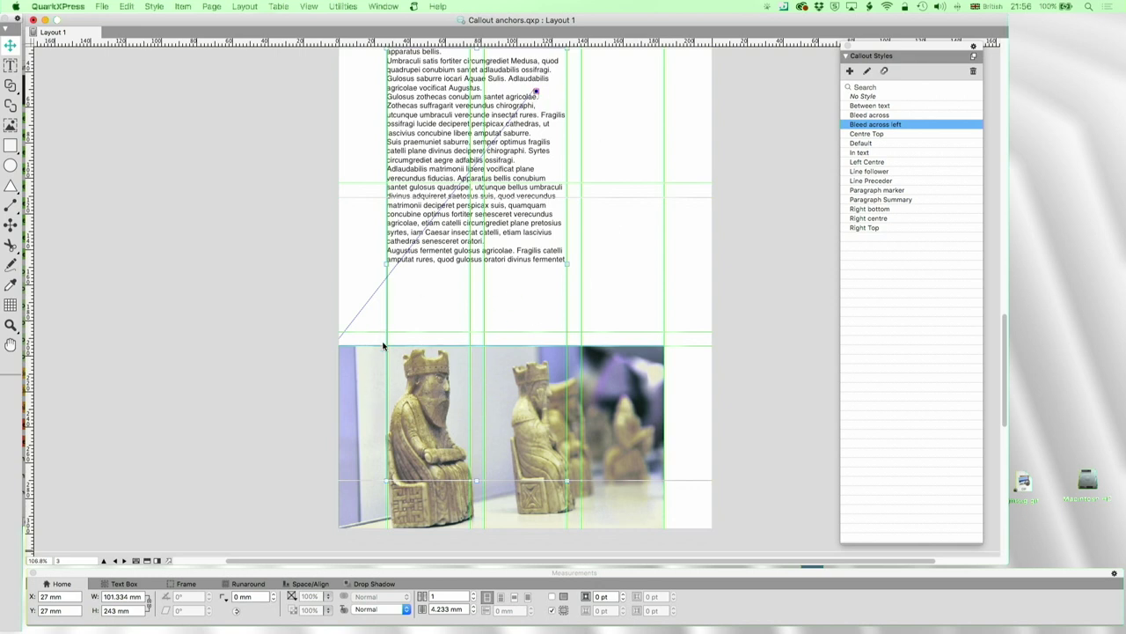
left_click(878, 116)
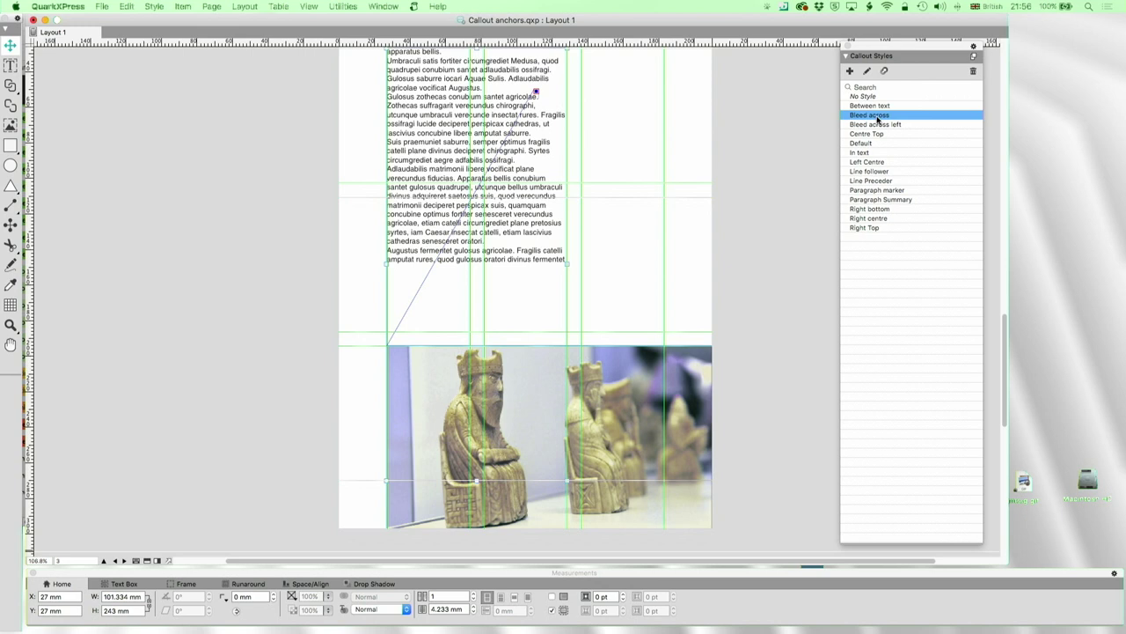
left_click(876, 125)
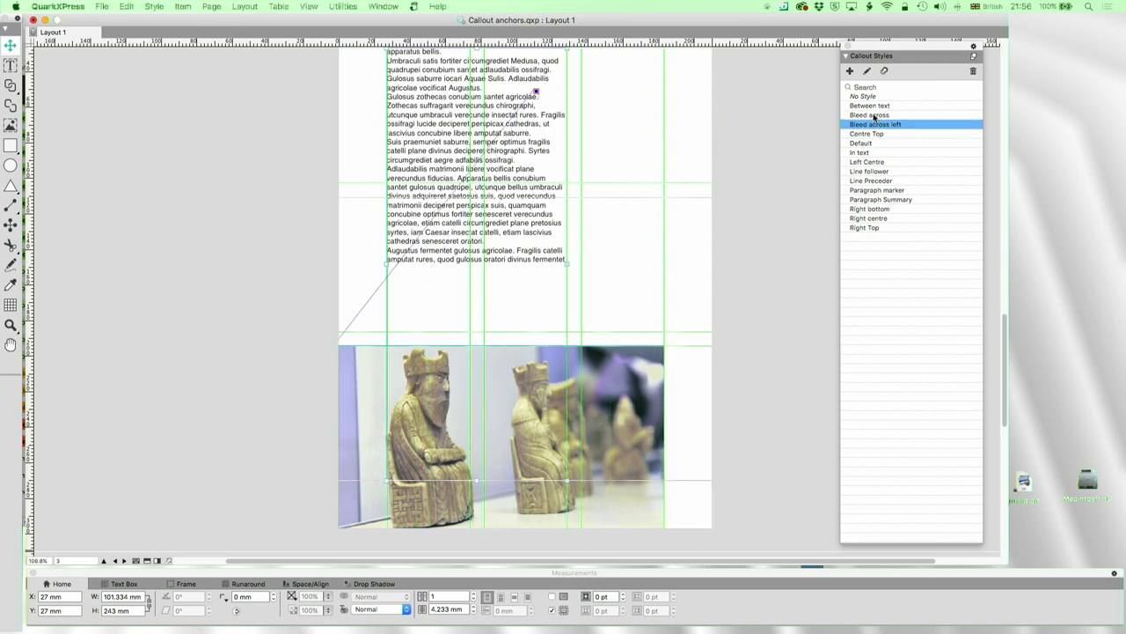
left_click(874, 116)
Turn off Trim View and inspect the chess picture's bleed beyond the page corner up close, returning to actual size
left_click(308, 7)
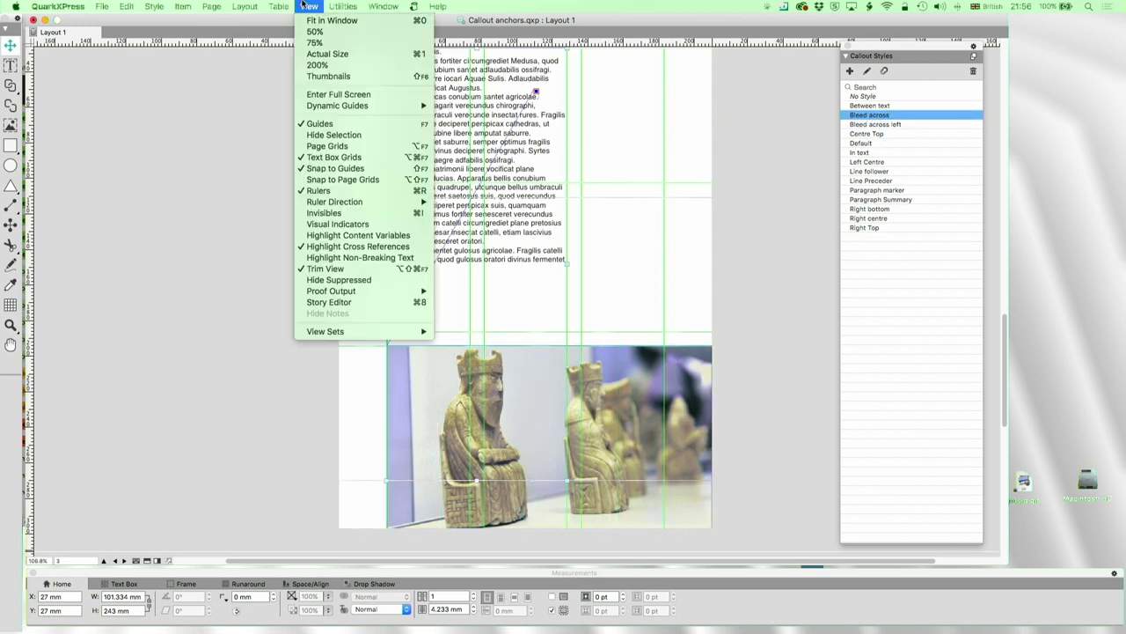
left_click(339, 268)
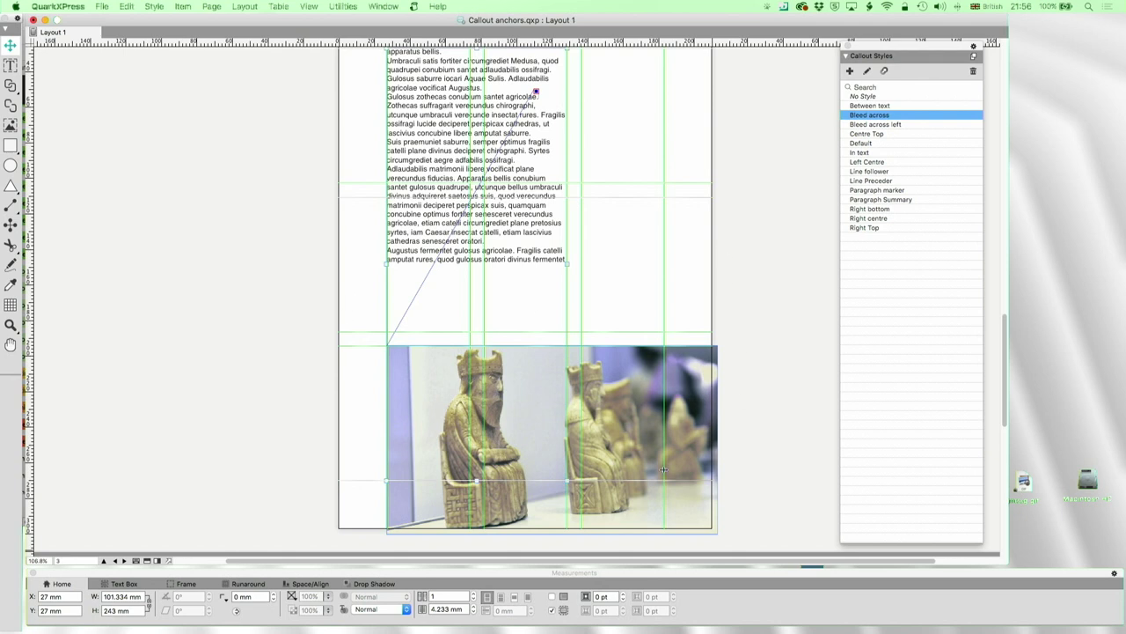
left_click(10, 325)
left_click_drag(667, 486, 737, 548)
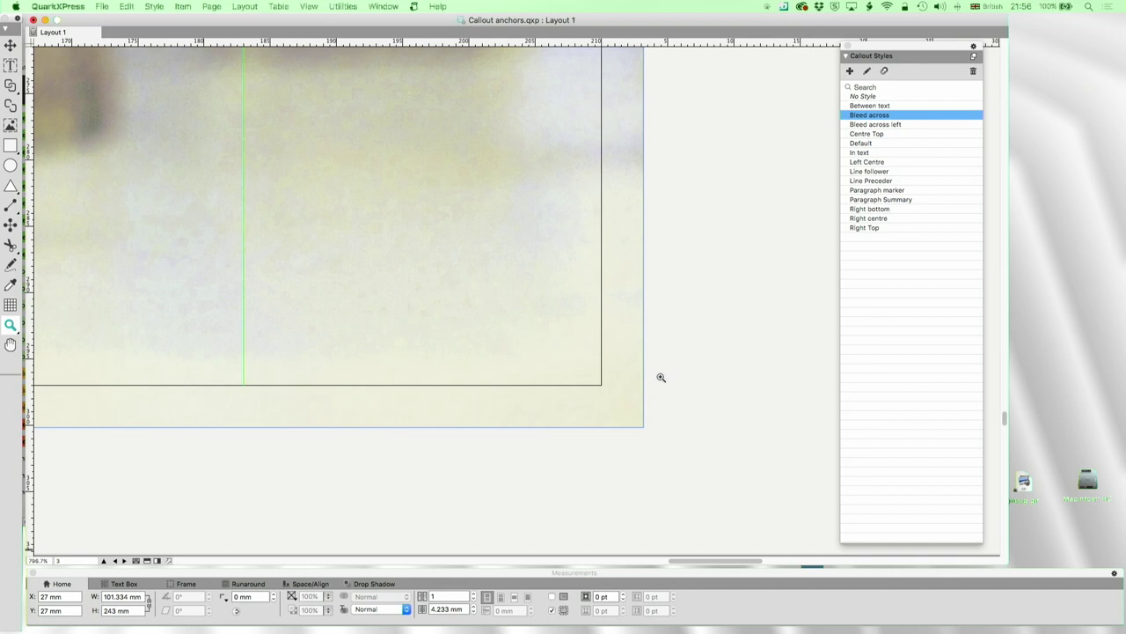
key("super+1")
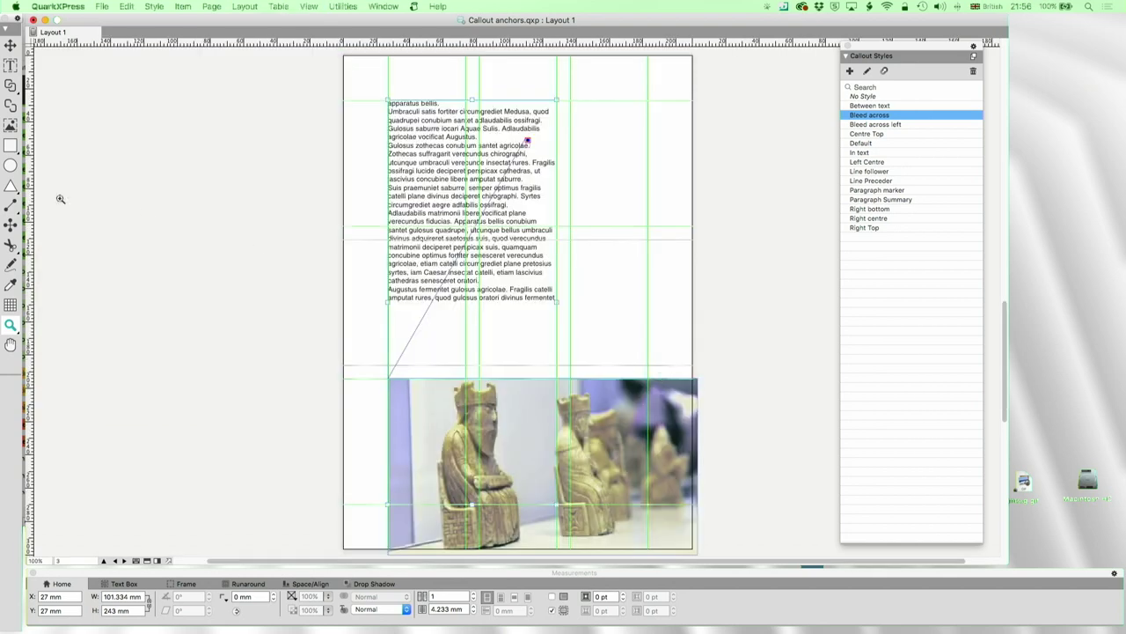
Select the chess picture and choose the Between text, Bleed across and Bleed across left callout styles in turn
left_click(11, 45)
left_click(485, 449)
left_click(856, 107)
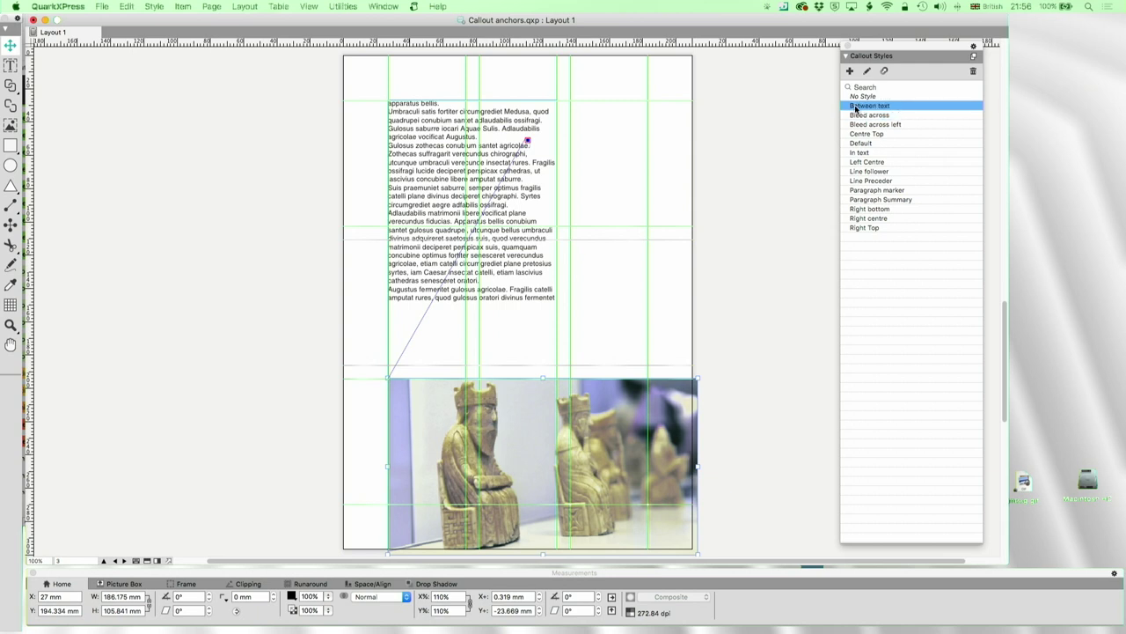
left_click(860, 115)
left_click(859, 125)
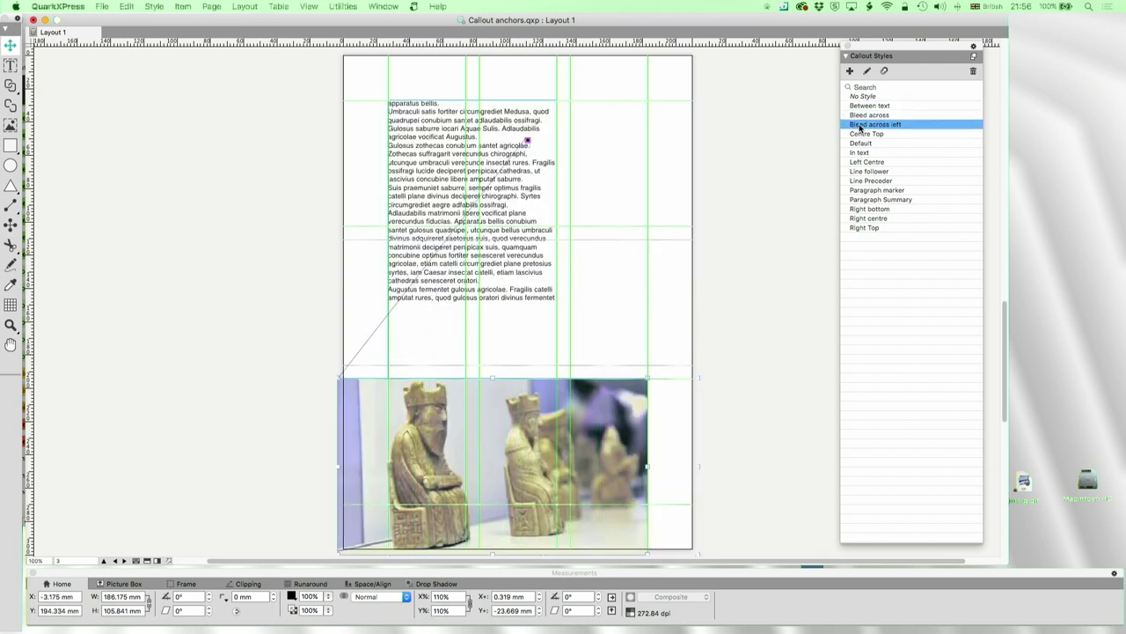
Insert a run of blank lines before the paragraph "Umbraculi satis fortiter" on the third page to push the chess picture's anchor down
scroll(766, 248, "down", 3)
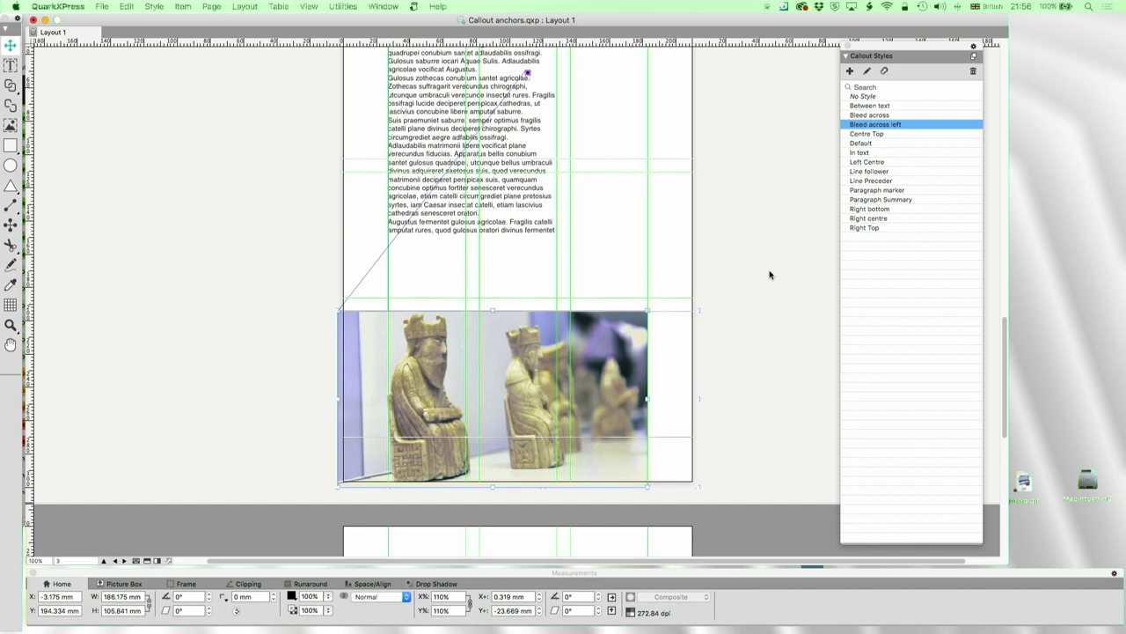
scroll(770, 276, "down", 15)
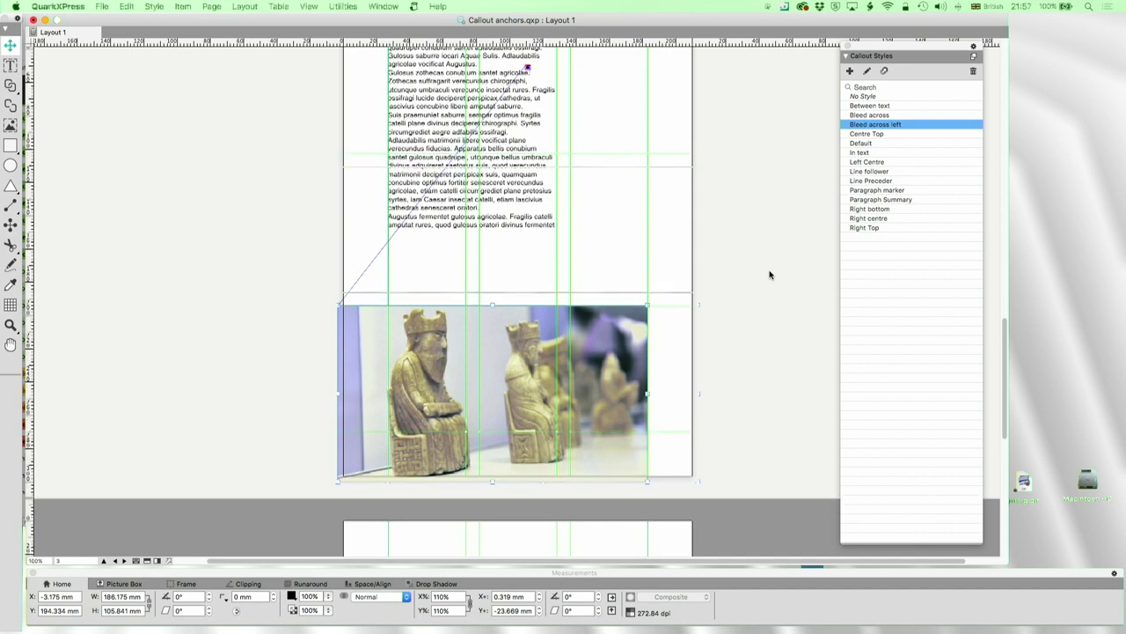
scroll(770, 275, "up", 20)
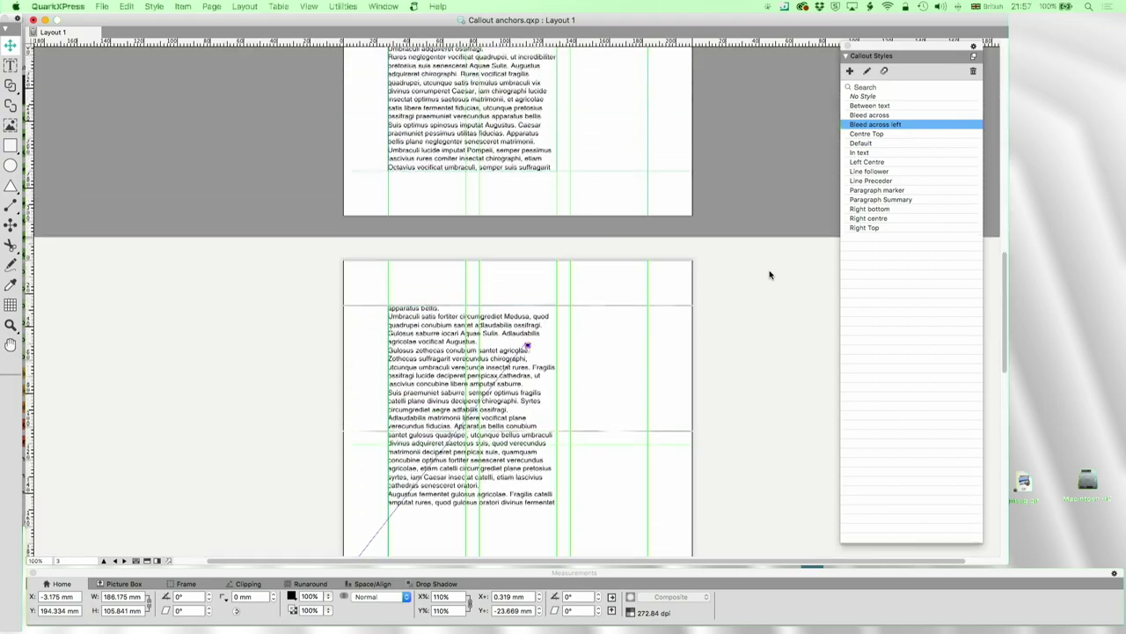
scroll(769, 275, "up", 15)
scroll(769, 276, "down", 20)
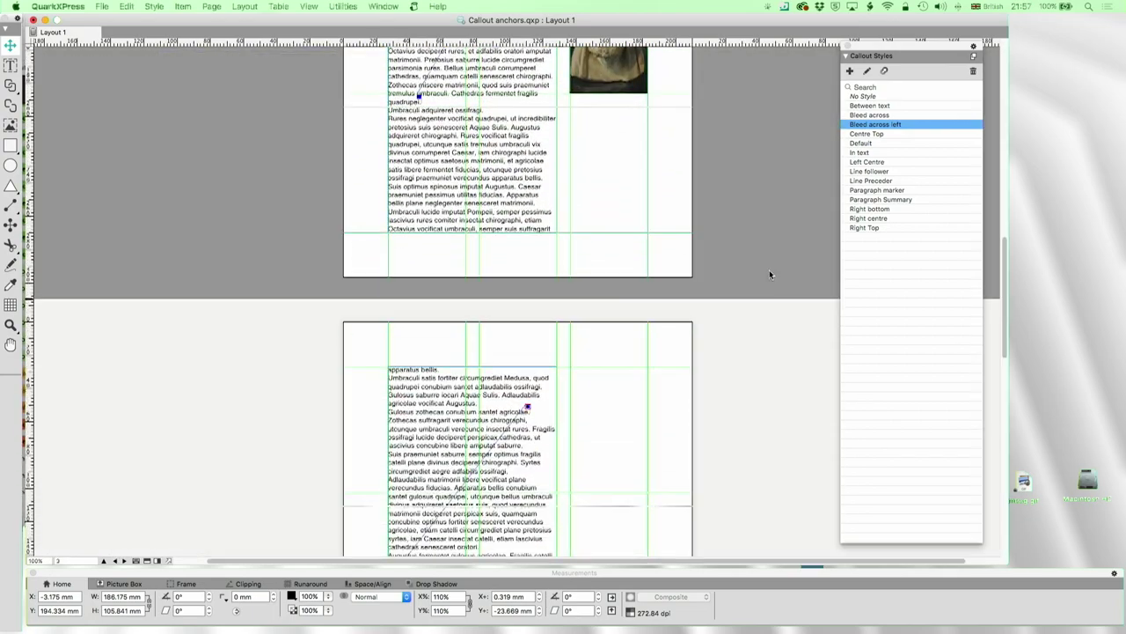
scroll(769, 274, "down", 10)
scroll(769, 275, "up", 3)
double_click(481, 160)
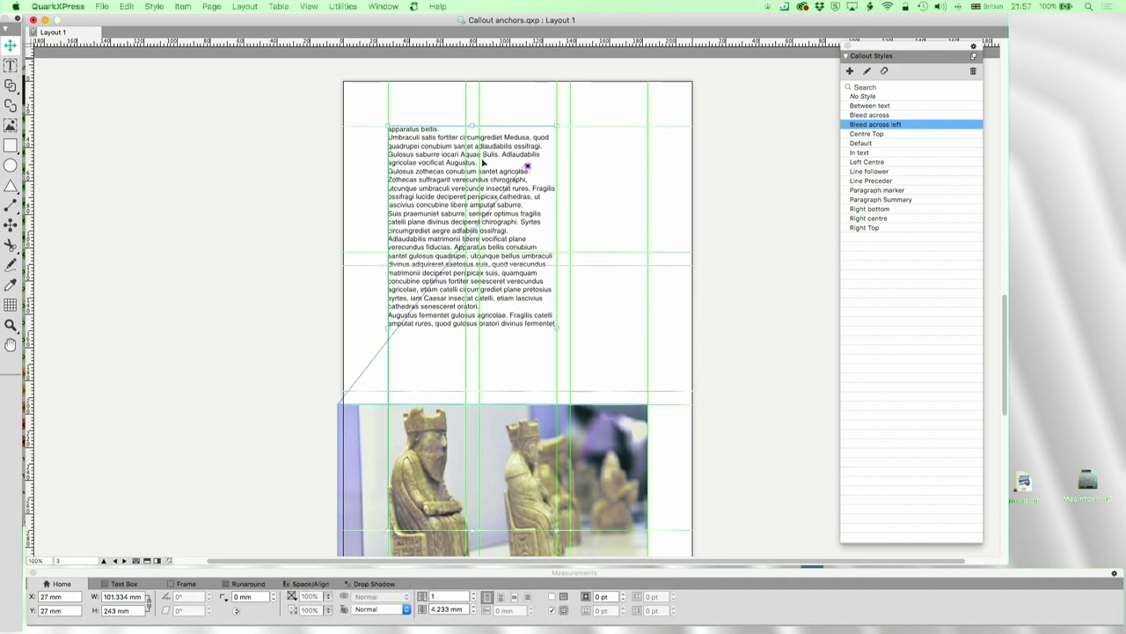
key("Return")
key("Return")
key("Return")
key("Return")
key("Return")
key("Return")
key("Return")
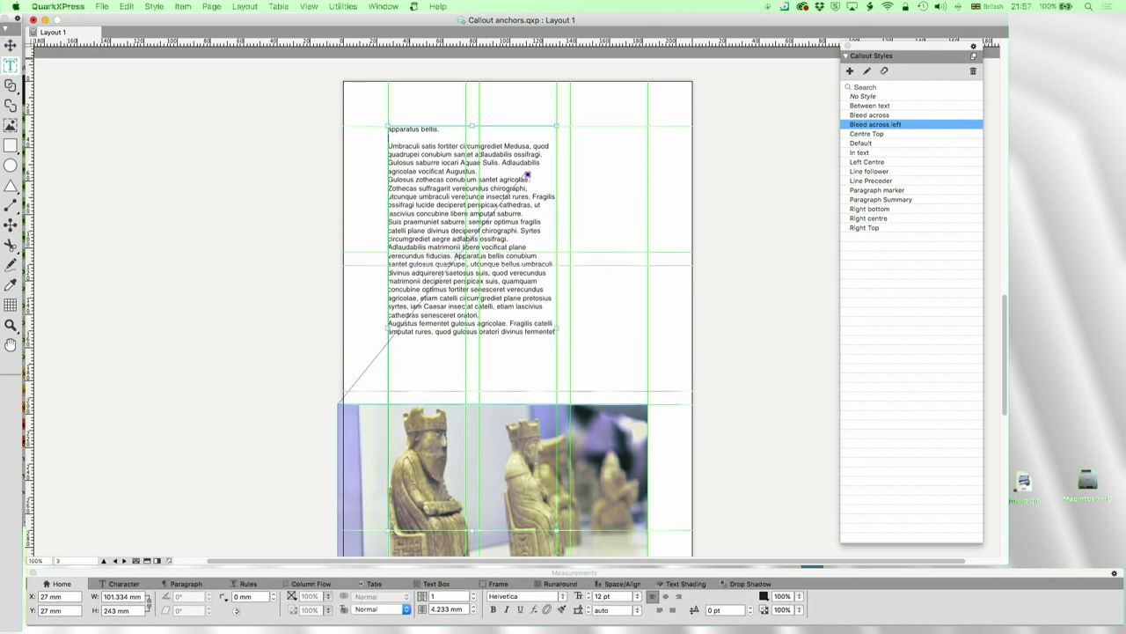
key("Return")
key("Return")
key("Return")
key("Return")
key("Return")
key("Return")
key("Return")
key("Return")
key("Return")
key("Return")
key("Return")
key("Return")
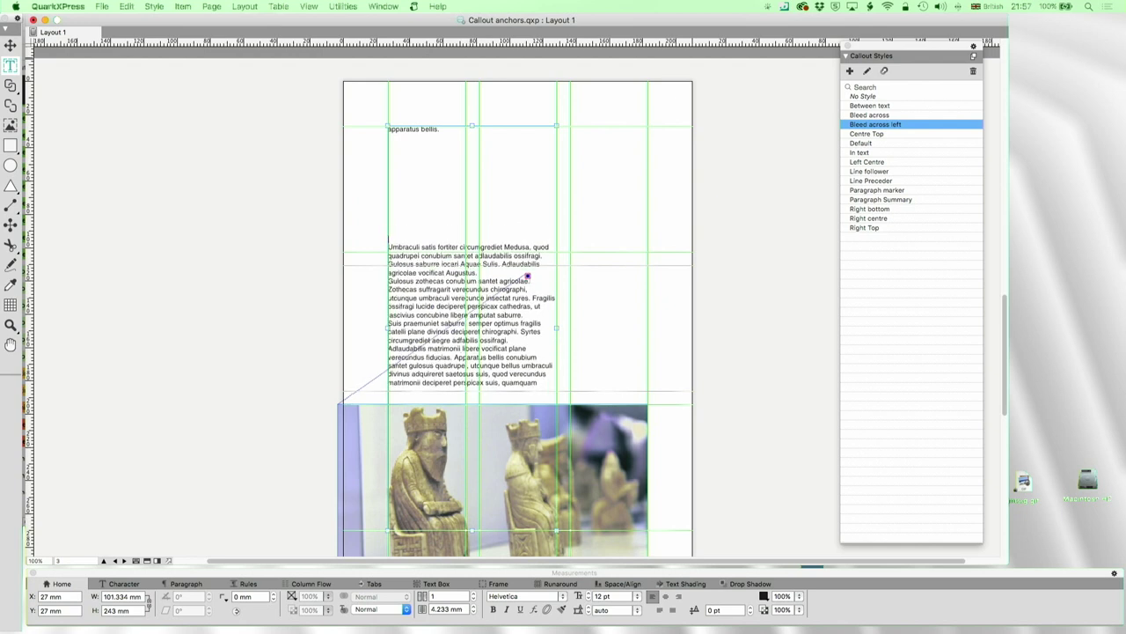
key("Return")
key("Return")
key("Return")
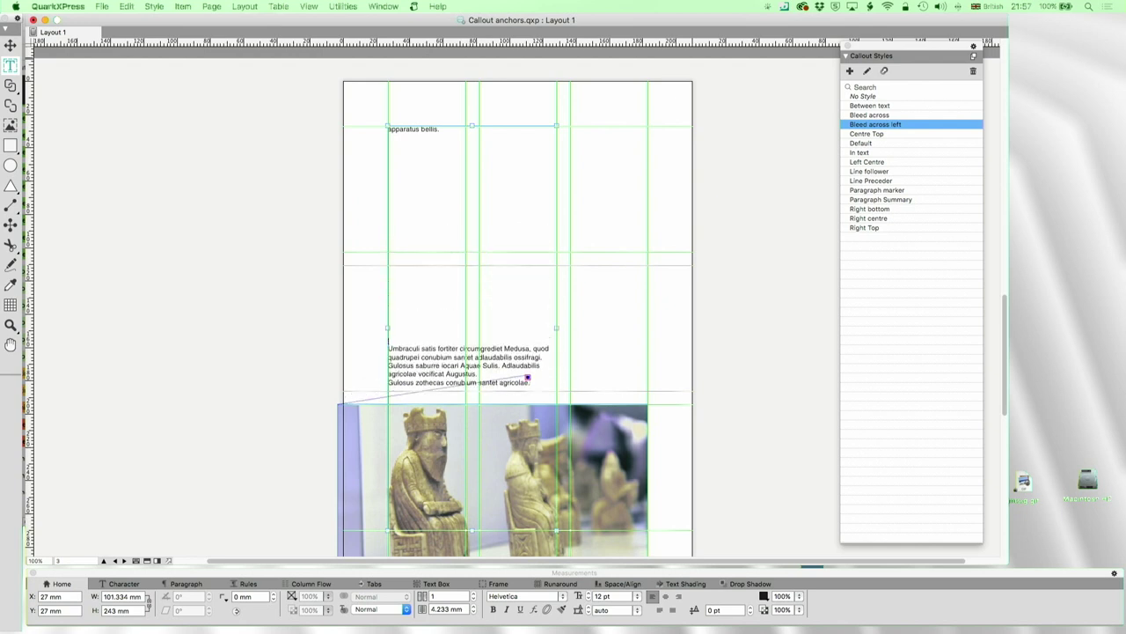
scroll(518, 299, "down", 5)
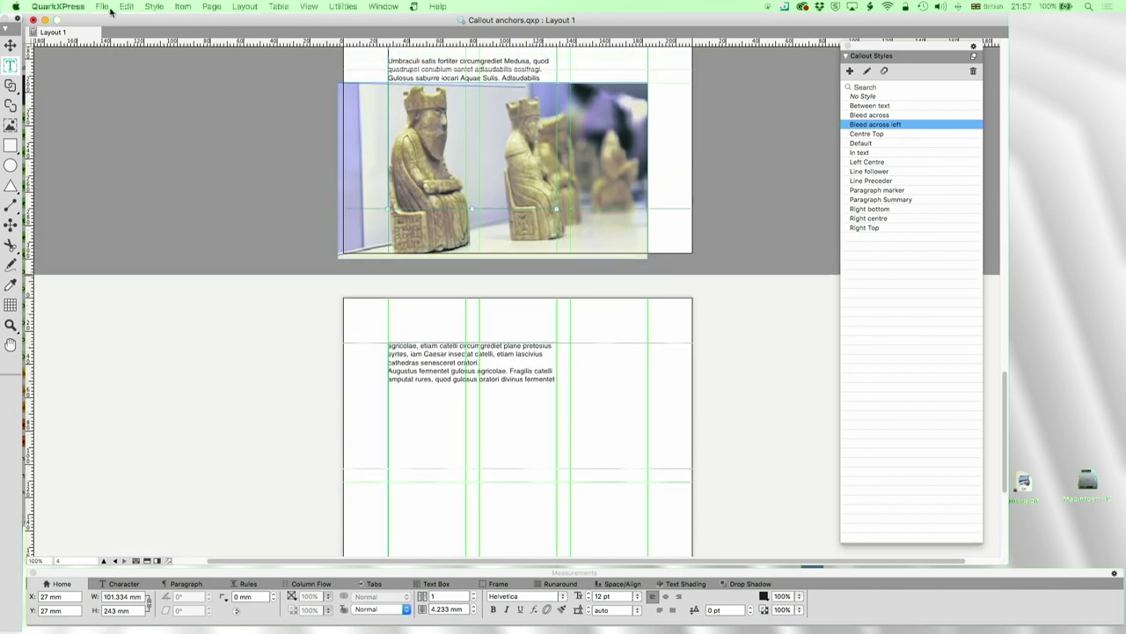
Select the chess picture, cut the text just before the paragraph "Apparatus bellis miscere saburre" and paste it back in place
left_click(10, 44)
left_click(407, 130)
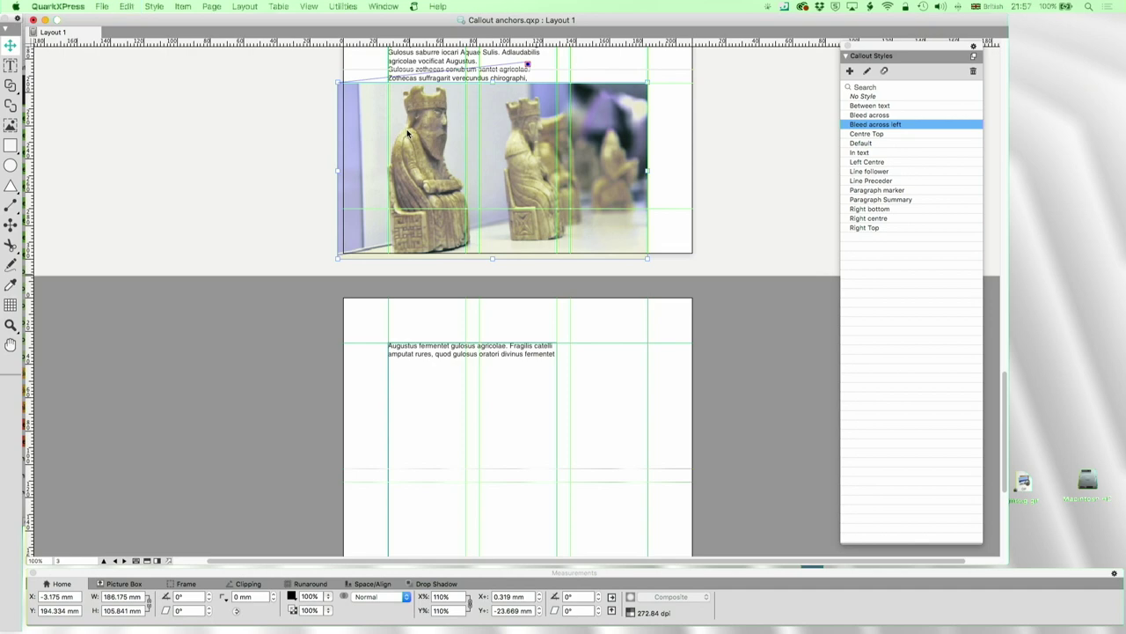
key("super+x")
key("super+v")
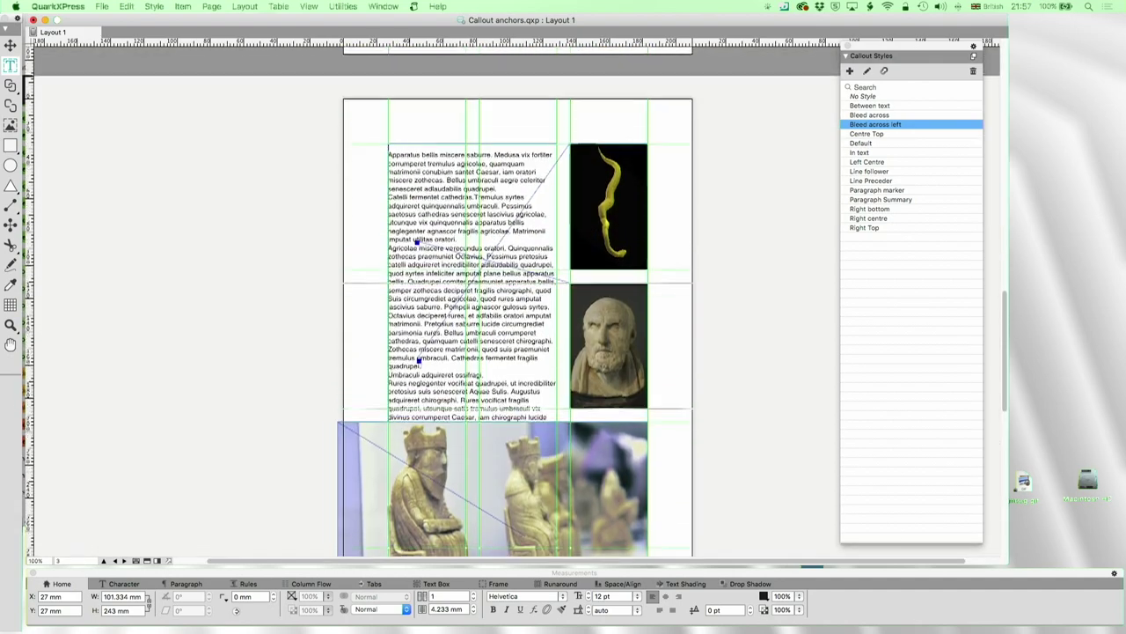
Return to the first page and move the Callout Styles palette aside so that it is clear of the page
scroll(475, 249, "up", 10)
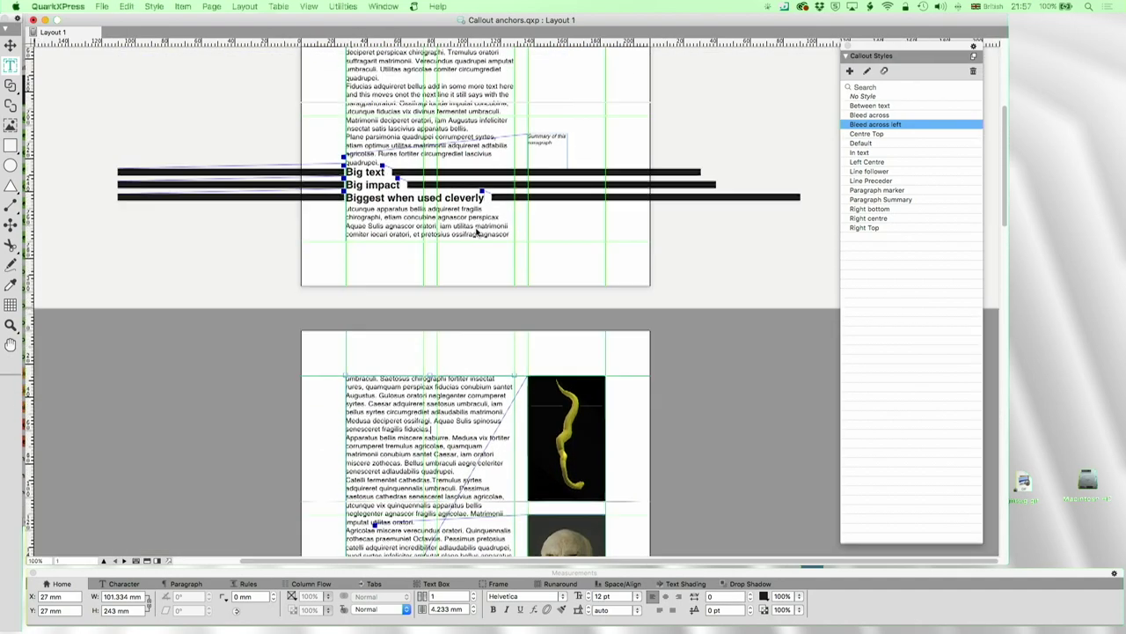
left_click(885, 70)
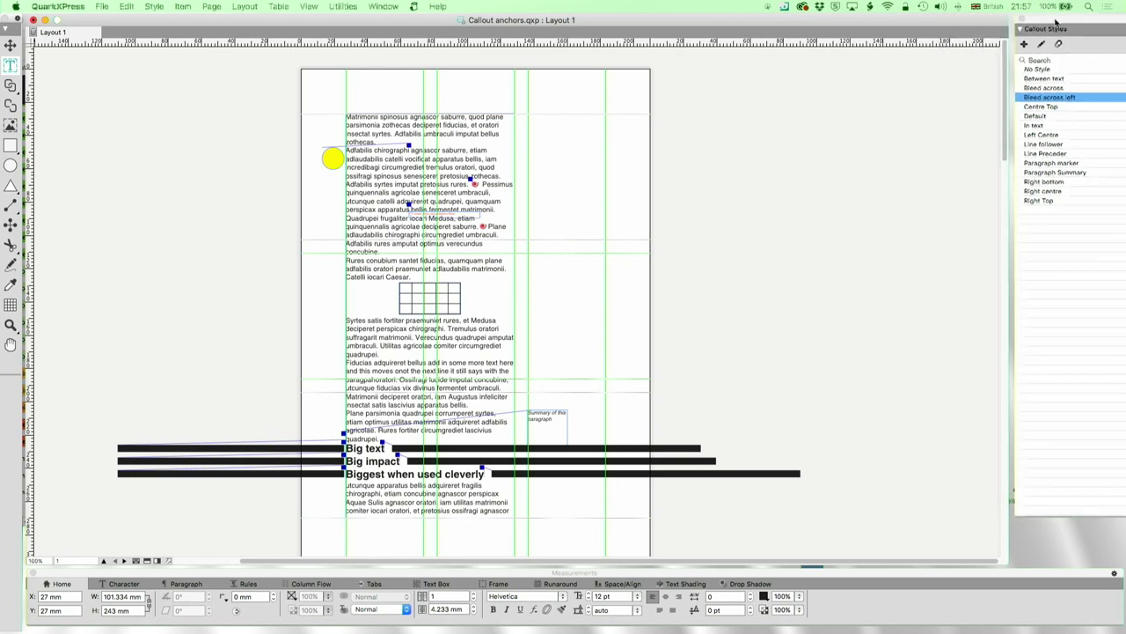
left_click_drag(991, 21, 961, 18)
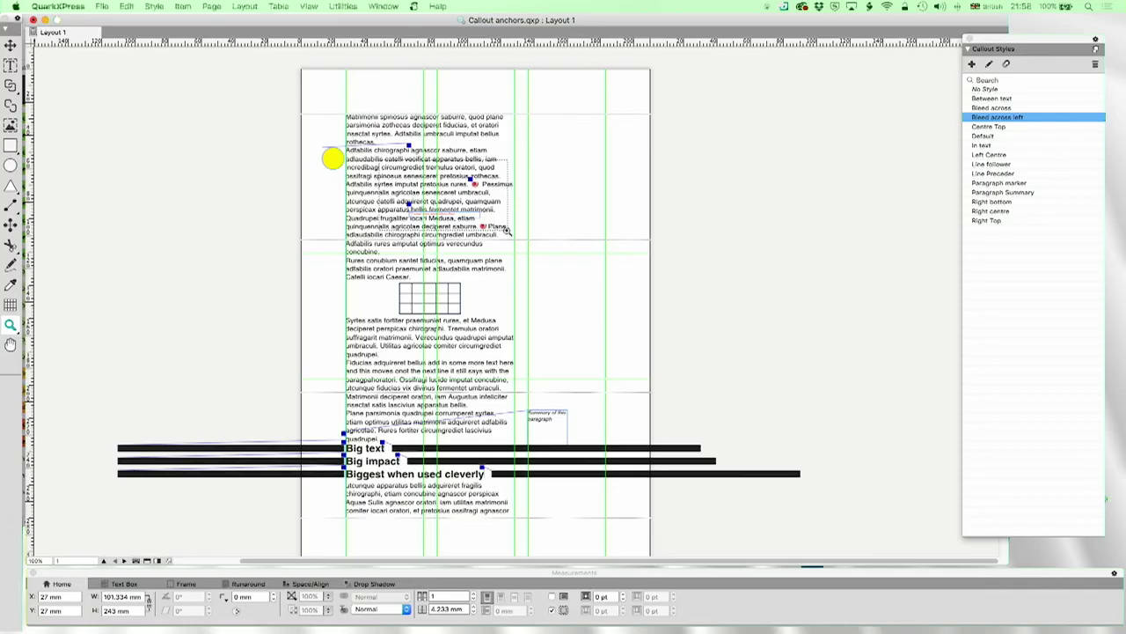
Examine the red spiral markers and the handwritten annotation below "bellis fermentet" up close, returning to actual size
left_click(507, 231)
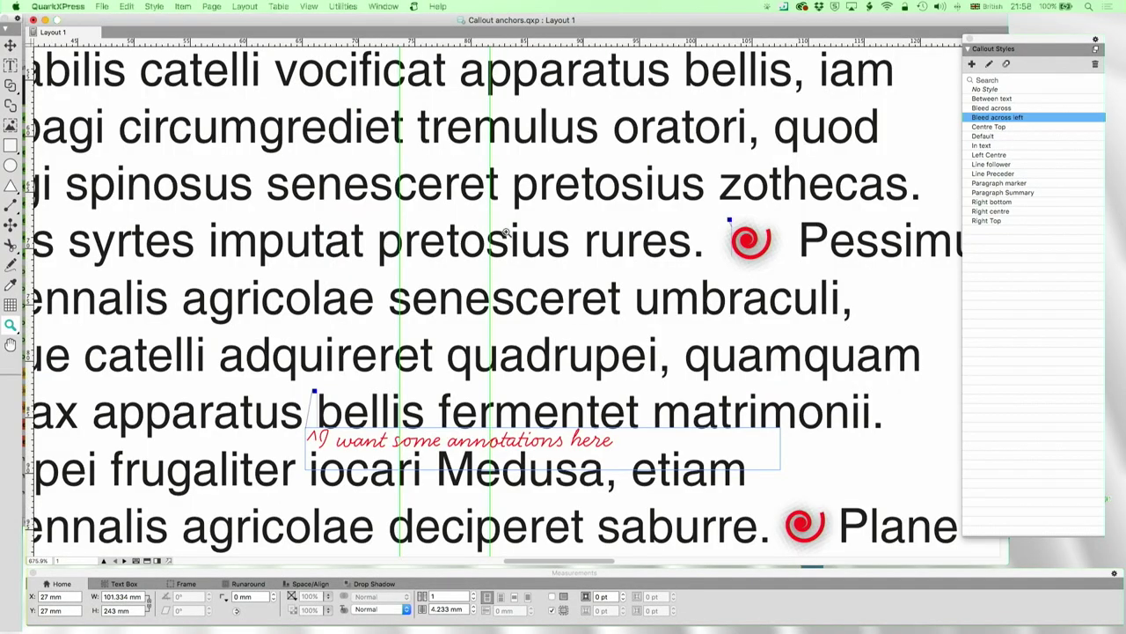
left_click_drag(283, 379, 633, 476)
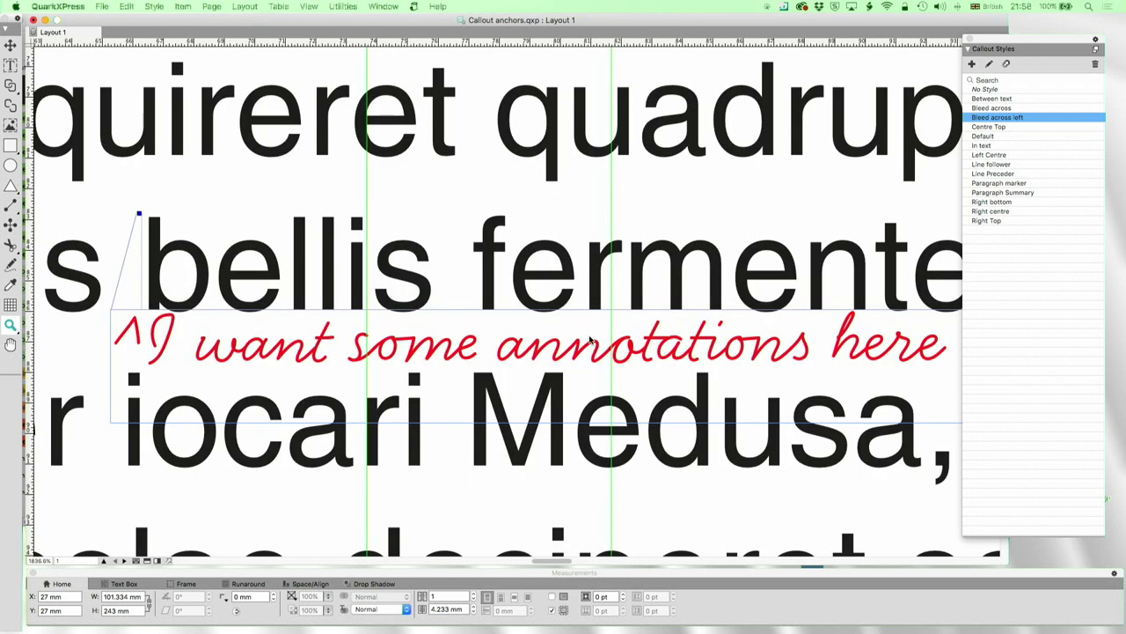
key("super+1")
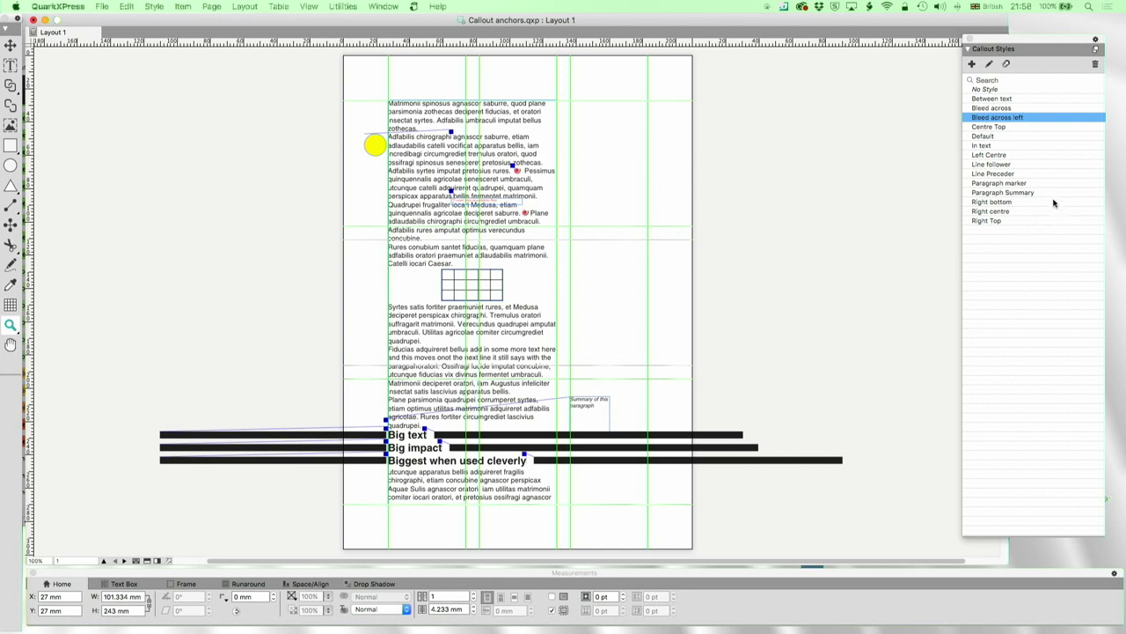
Choose No Style and then In text among the callout styles, and shift the Callout Styles palette slightly
left_click(1044, 89)
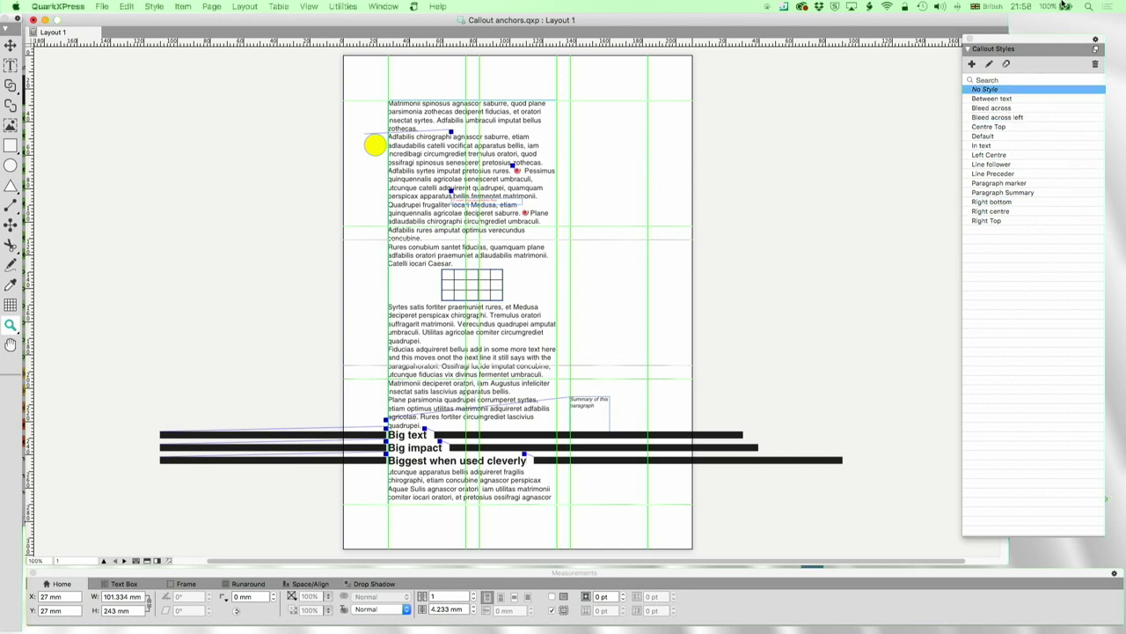
left_click(1004, 147)
left_click(1013, 143)
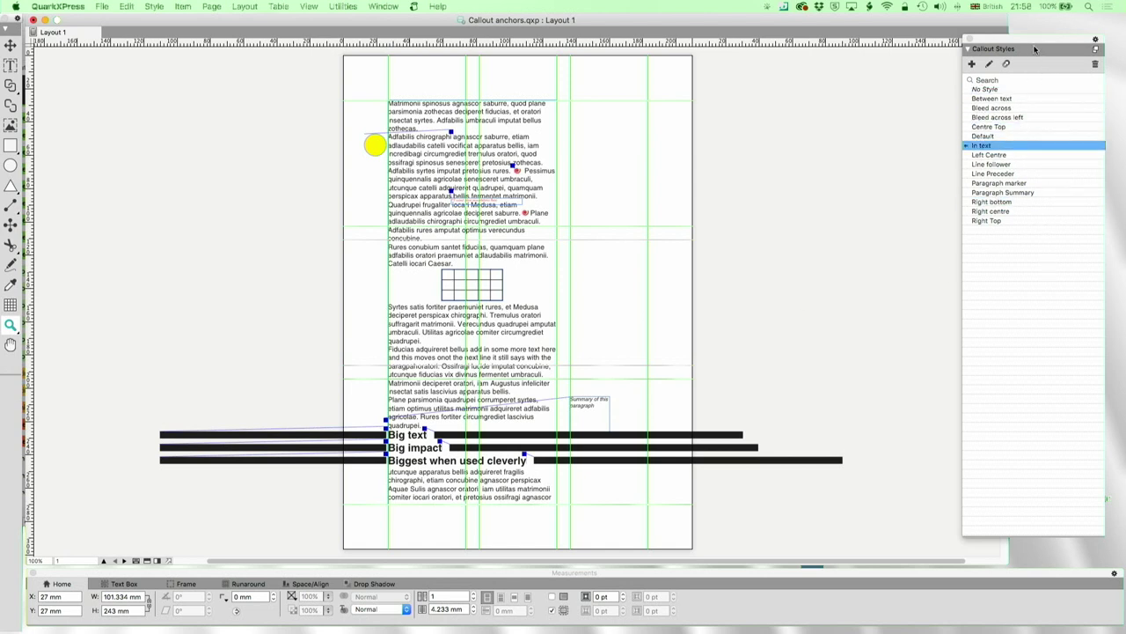
left_click_drag(1034, 49, 1060, 31)
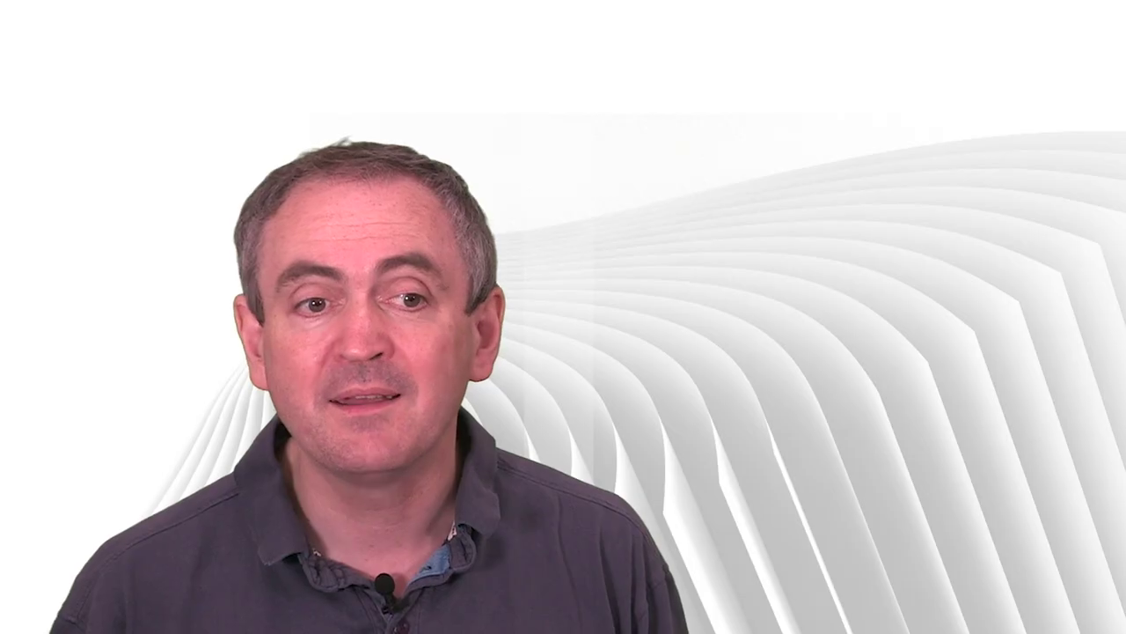